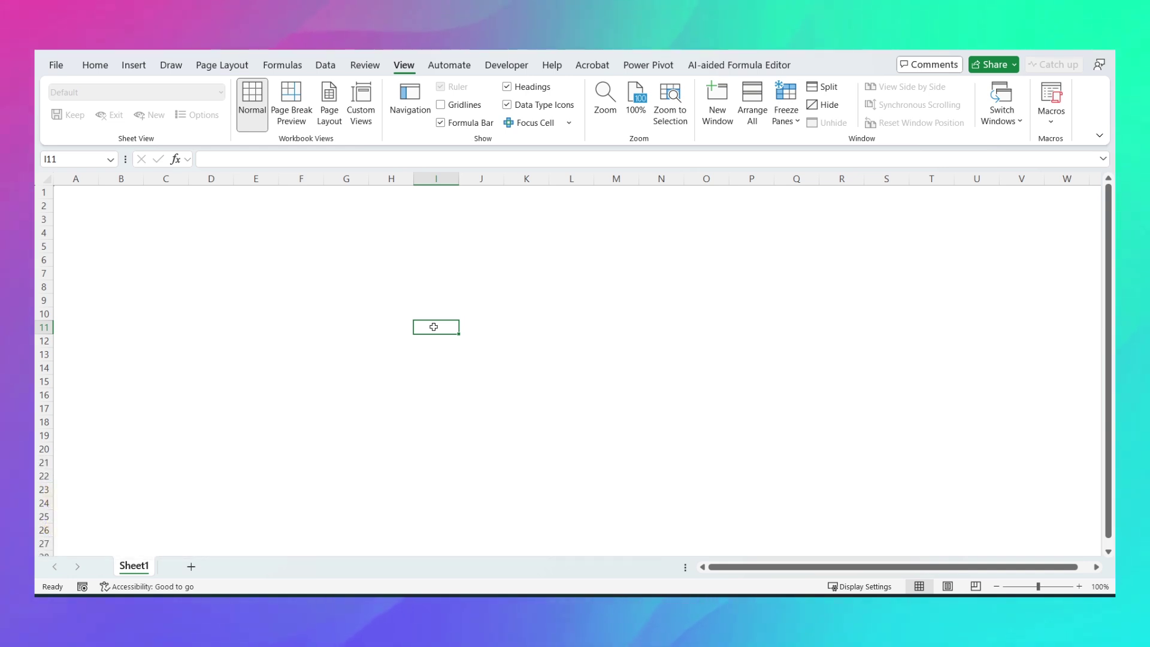
- Open the Jan-25 workbook from the Master Sceniaro 1 2 3 folder and examine its data and sheet name
click(623, 527)
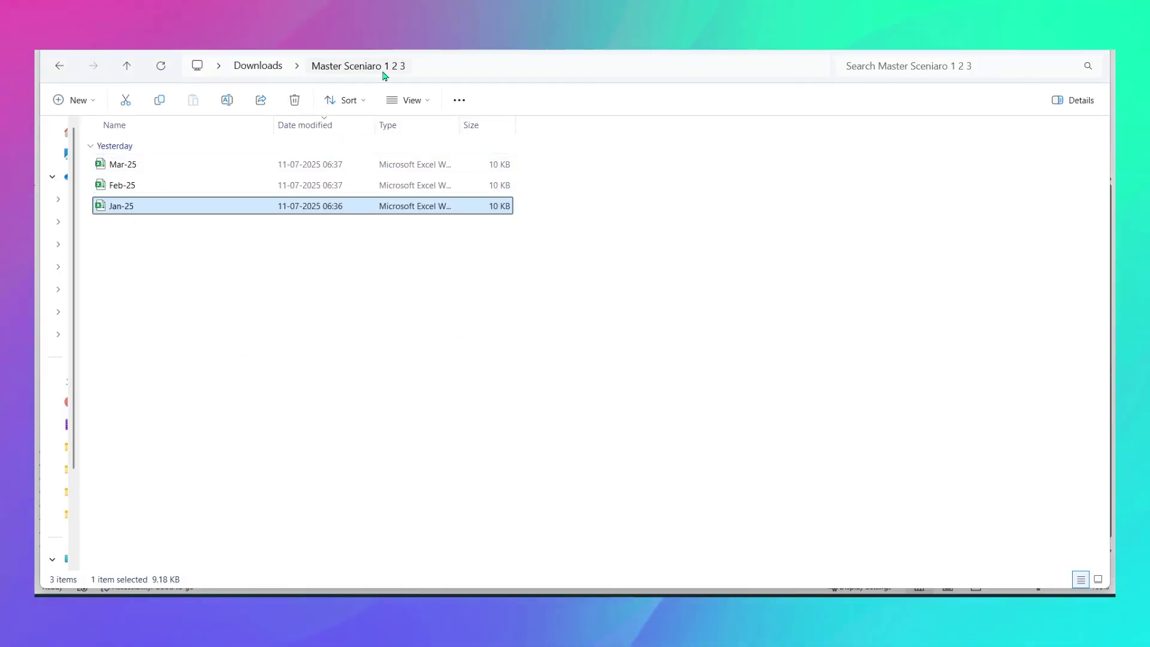
double_click(157, 206)
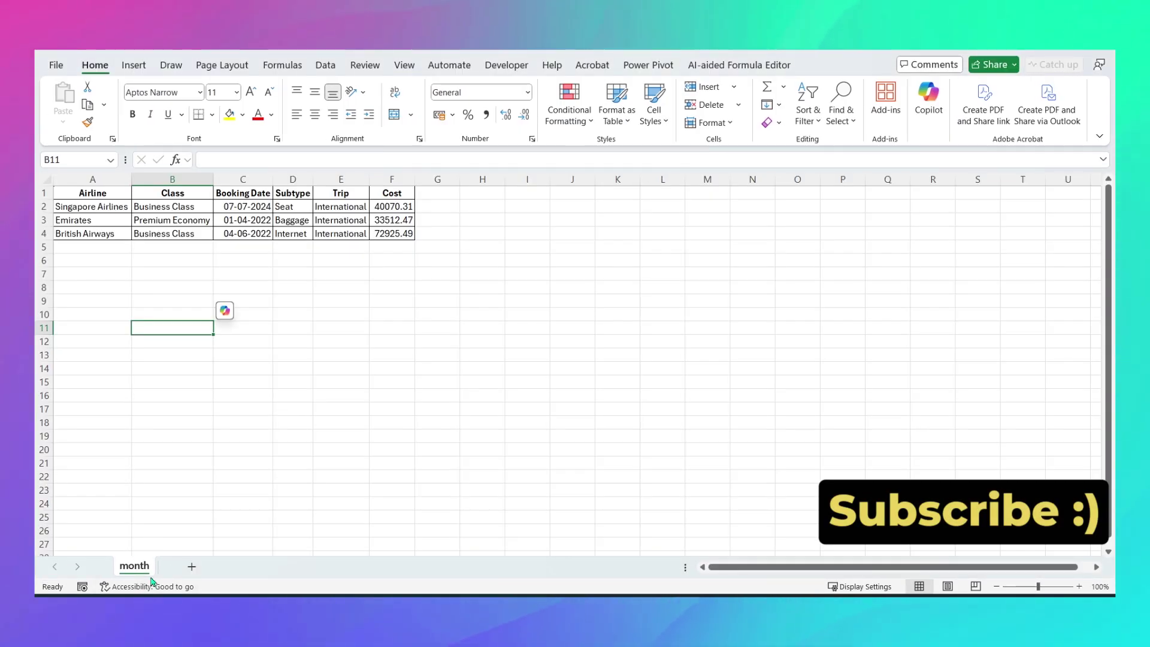
key(alt+Tab)
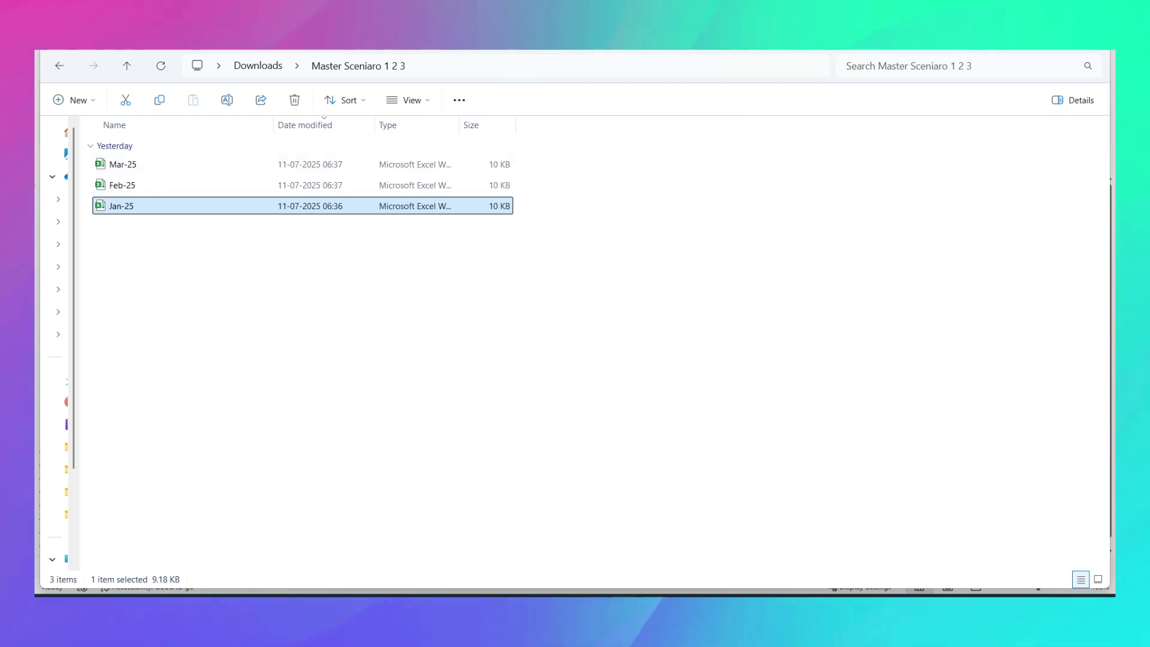
- In the blank Excel workbook, get data from the Downloads folder Master Sceniaro 1 2 3 and open it for transforming in Power Query
mouse_move(652, 623)
click(690, 556)
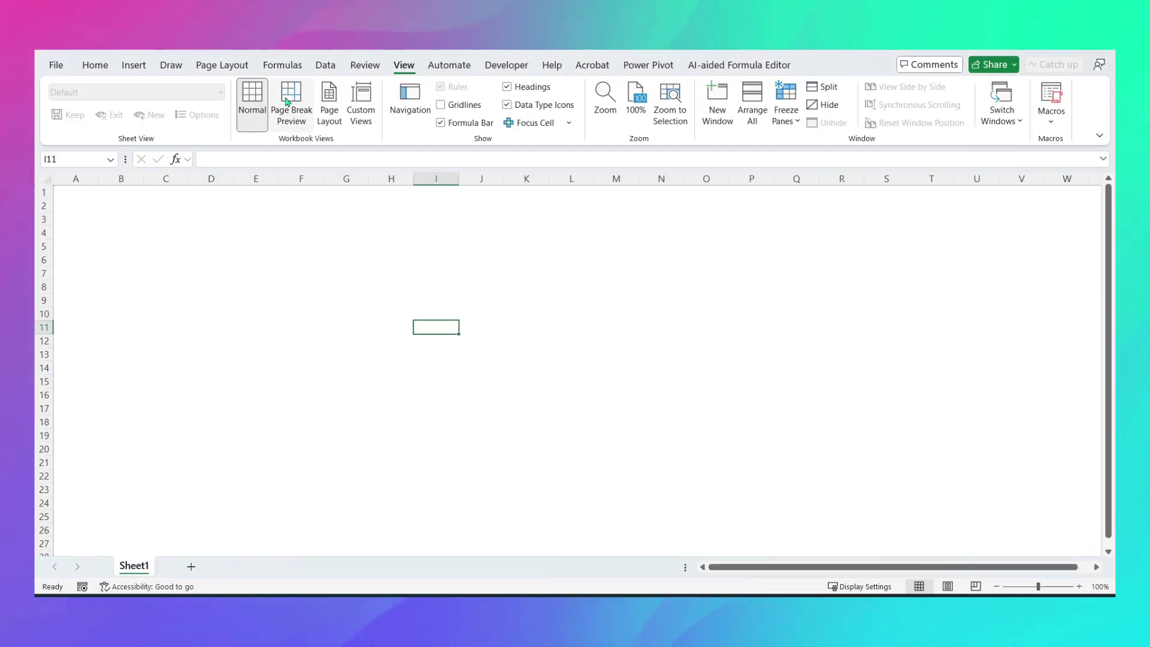
click(327, 67)
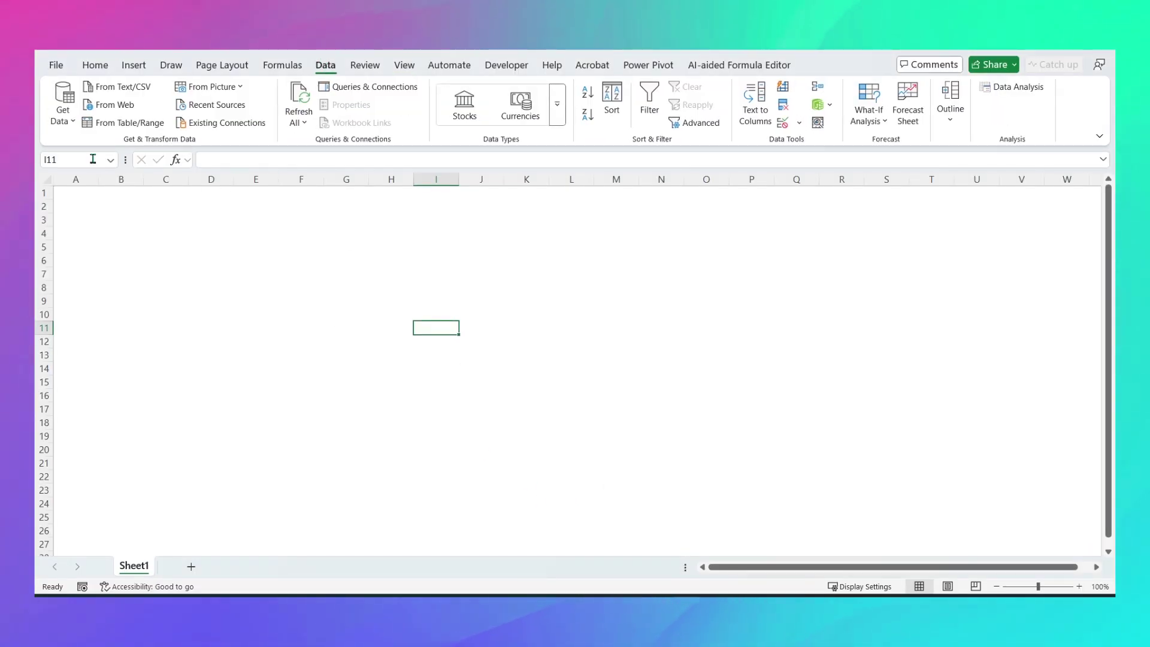
click(68, 115)
mouse_move(120, 174)
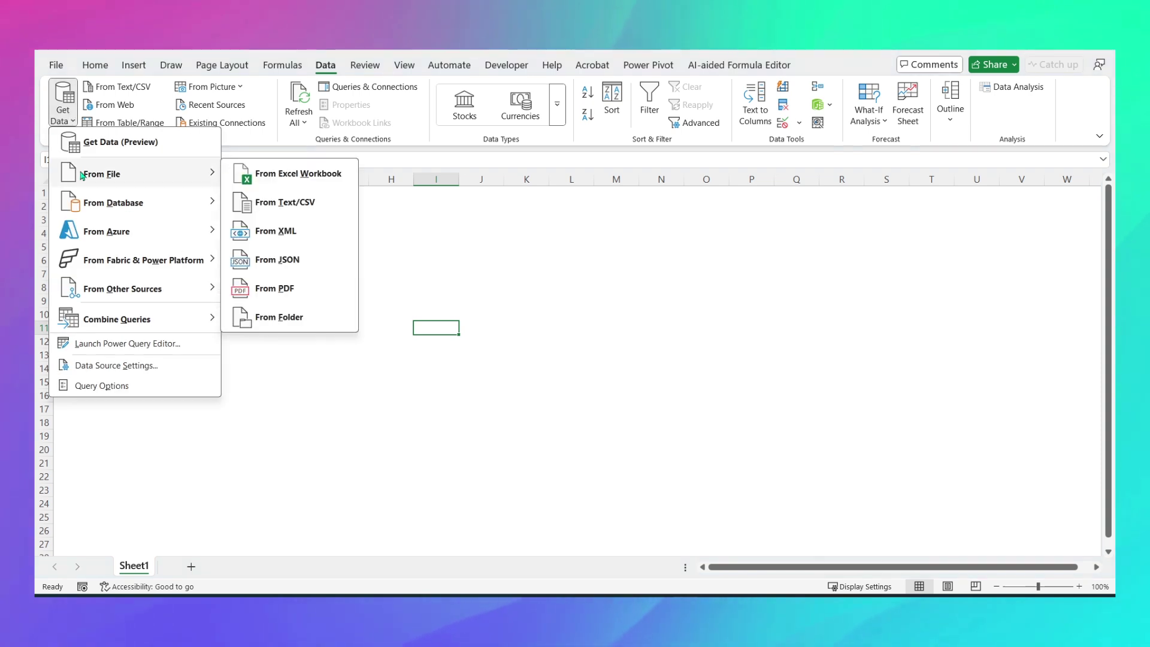
click(282, 315)
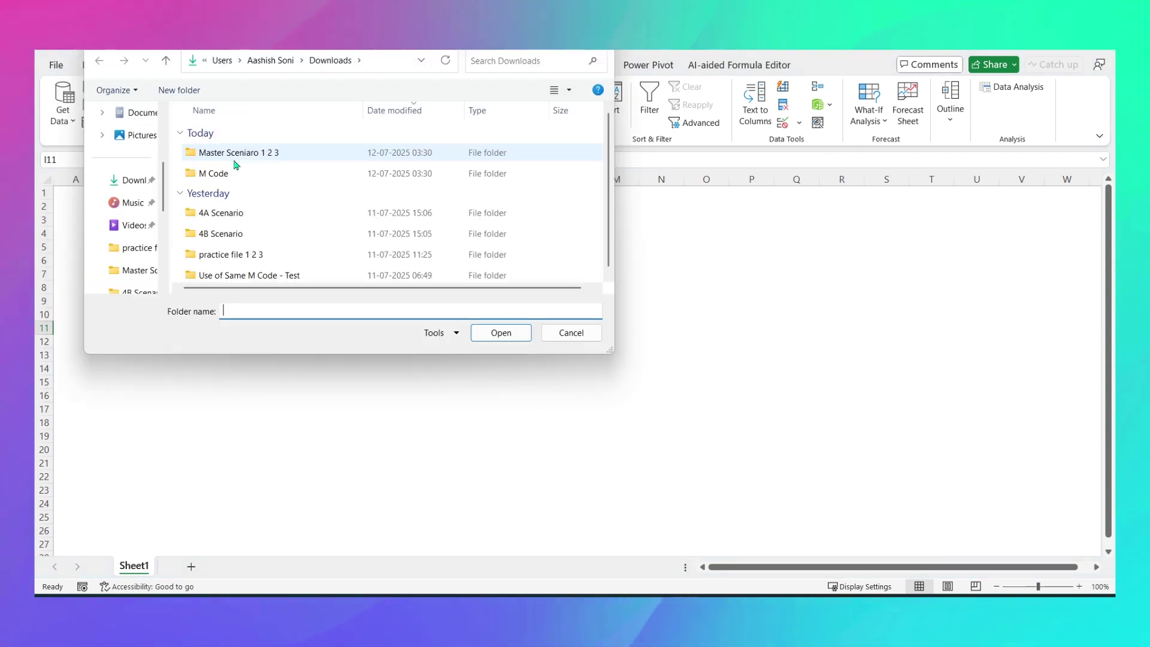
click(229, 157)
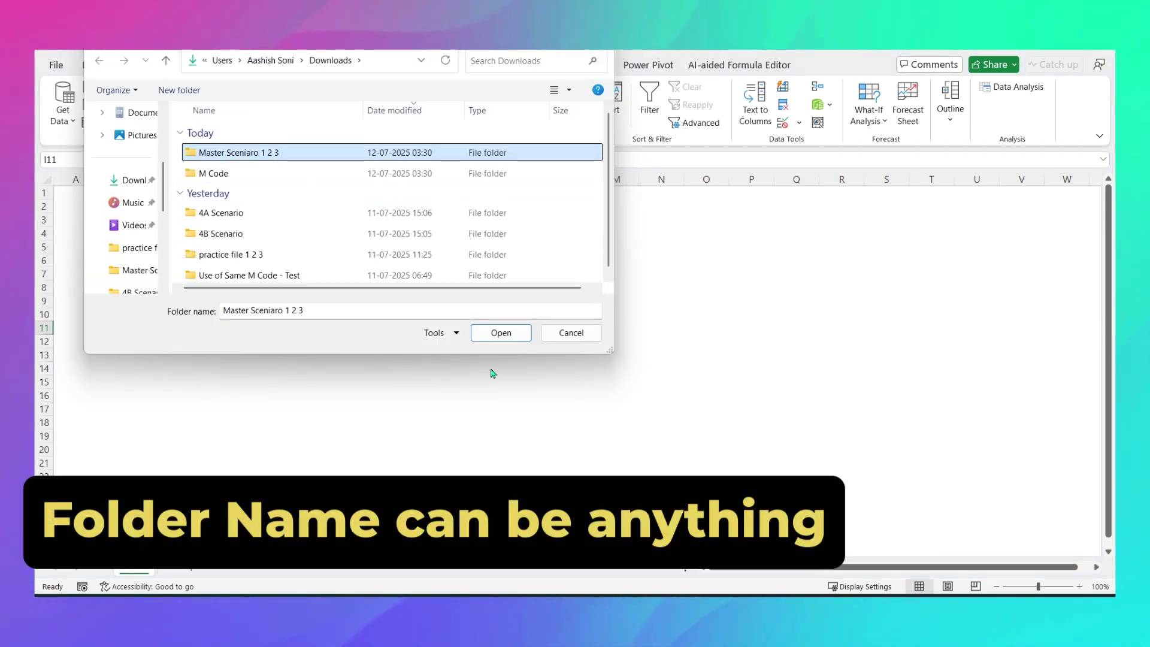
click(489, 333)
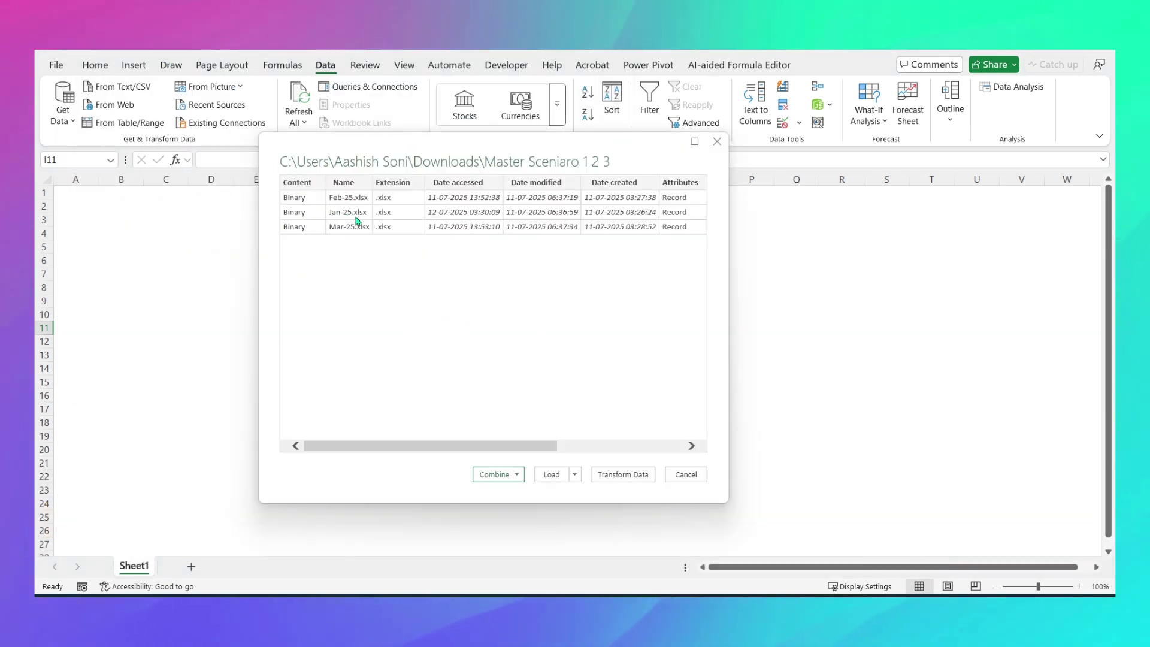
click(623, 473)
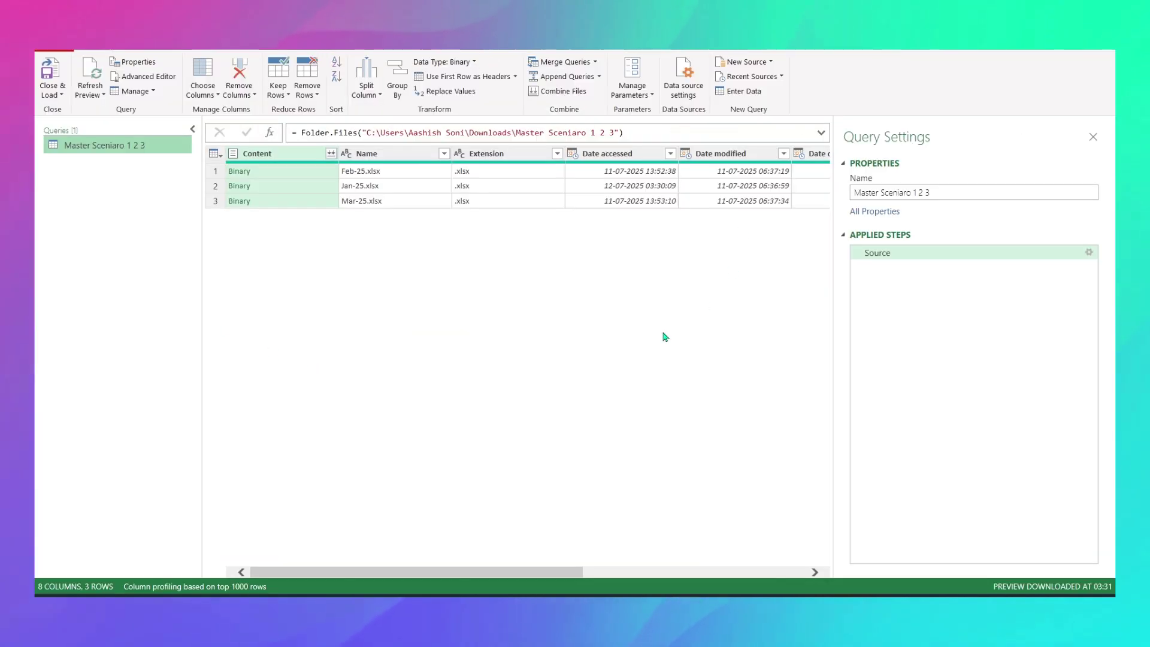
- Combine the folder's files from the Content column, extracting the month sheet with the first file as sample
click(330, 155)
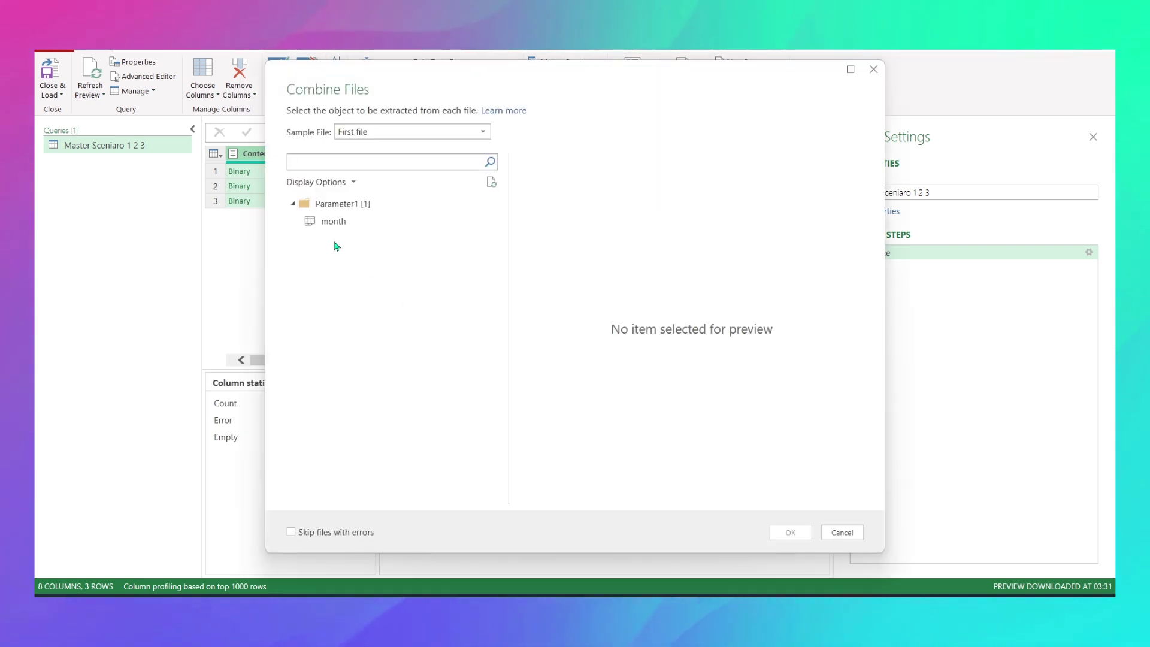
click(340, 222)
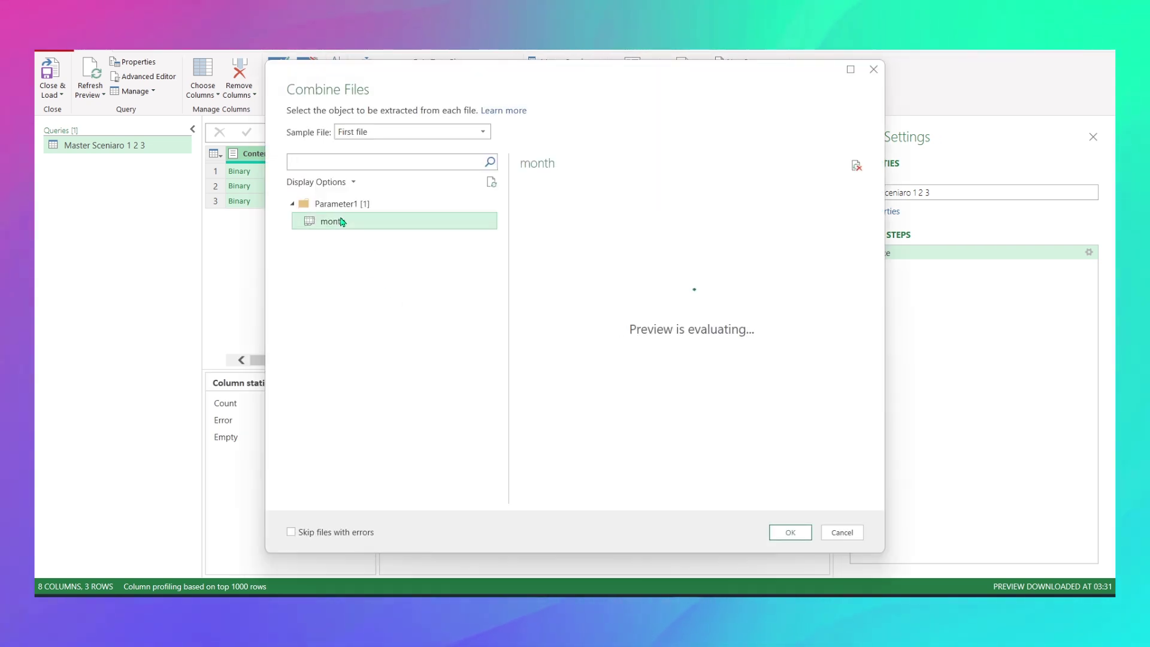
click(791, 532)
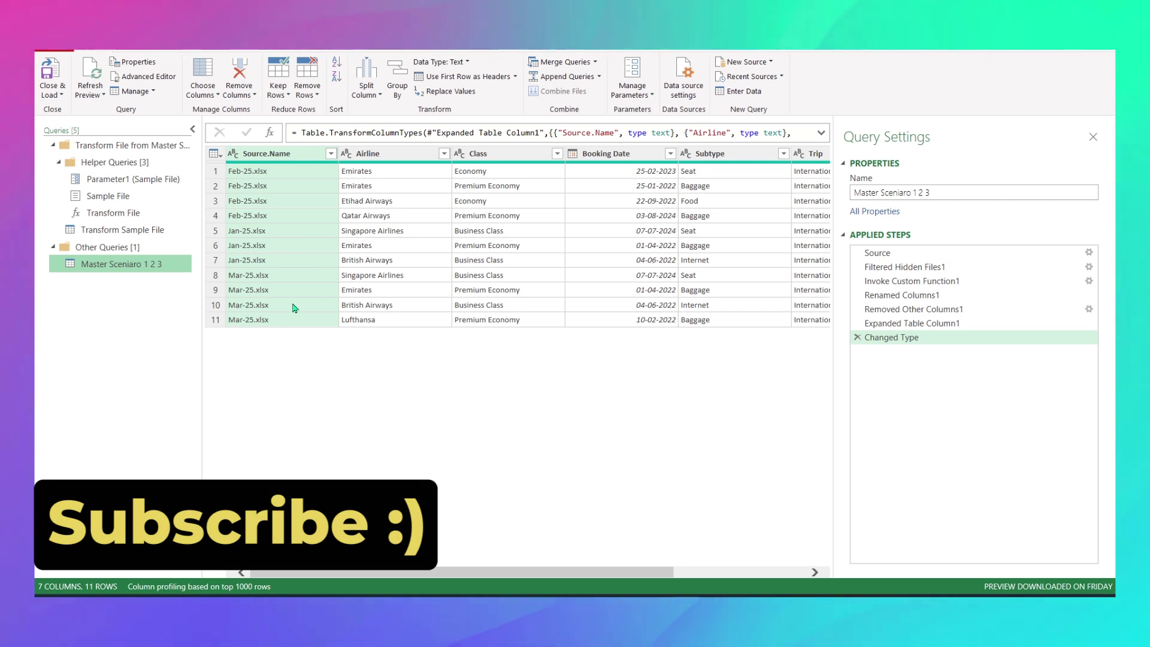
- Show the Navigation step of the Transform Sample File query to examine its formula
click(118, 234)
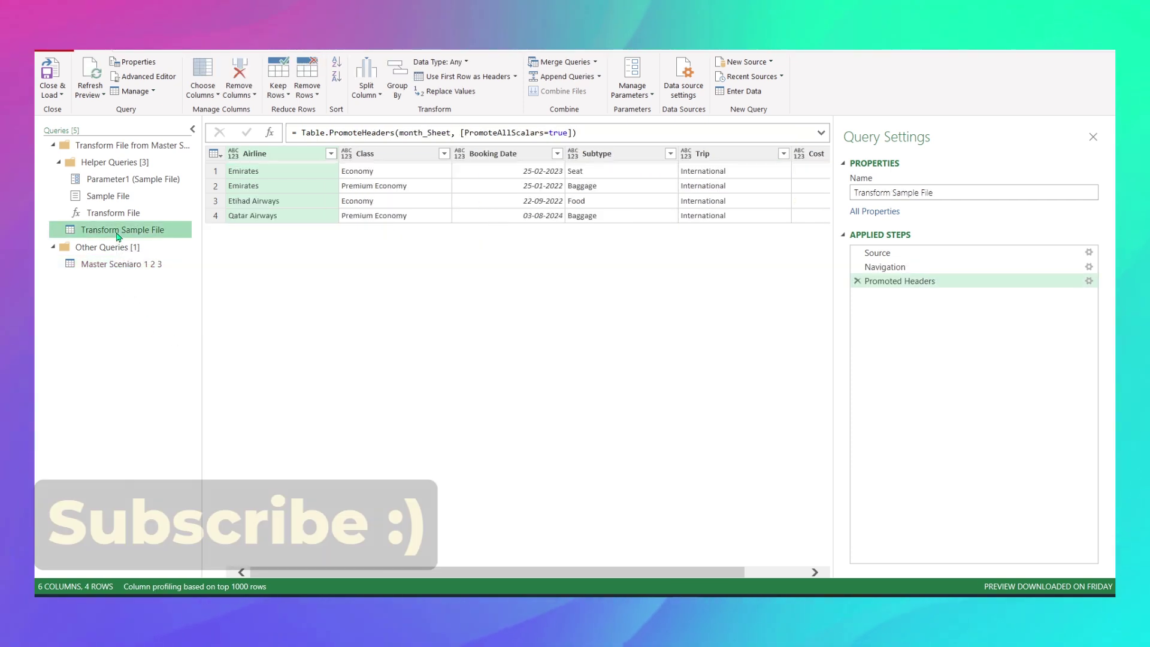
click(886, 268)
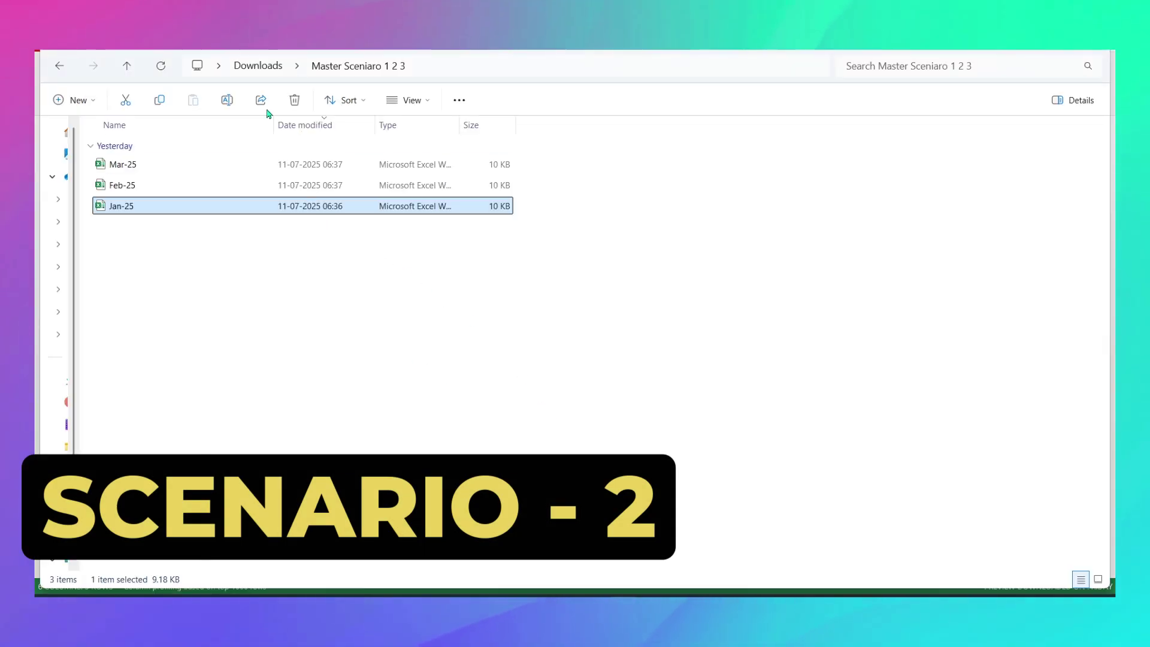
- Copy the Apr-25 workbook from the practice file 1 2 3 folder into the Master Sceniaro 1 2 3 folder
click(258, 66)
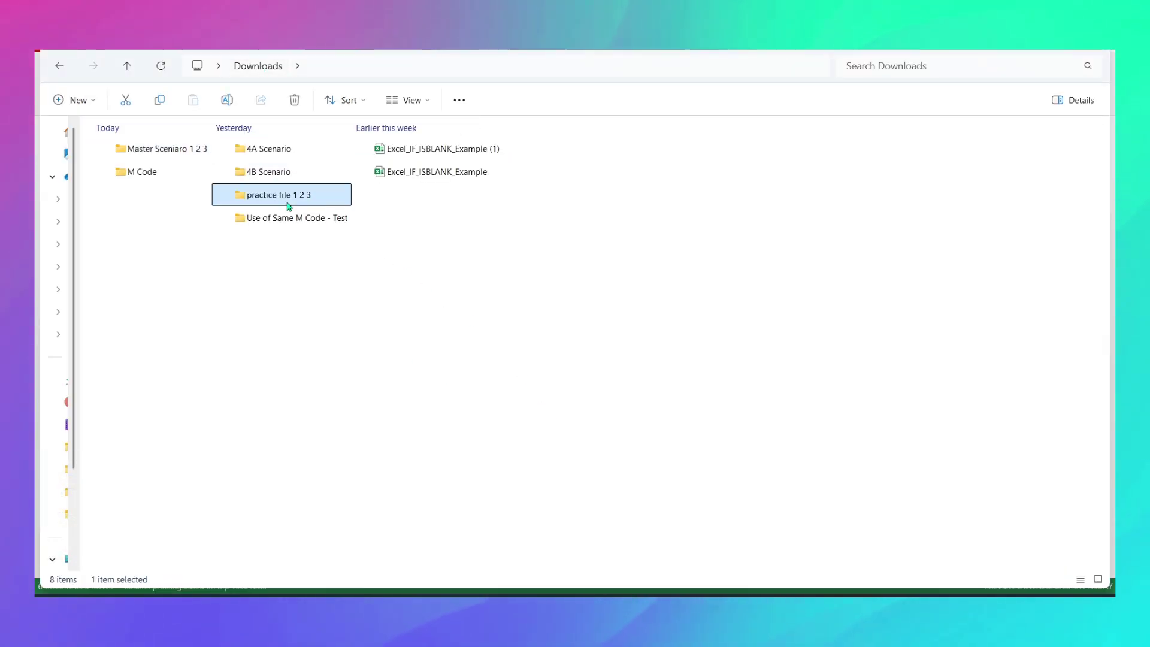
double_click(289, 197)
click(151, 208)
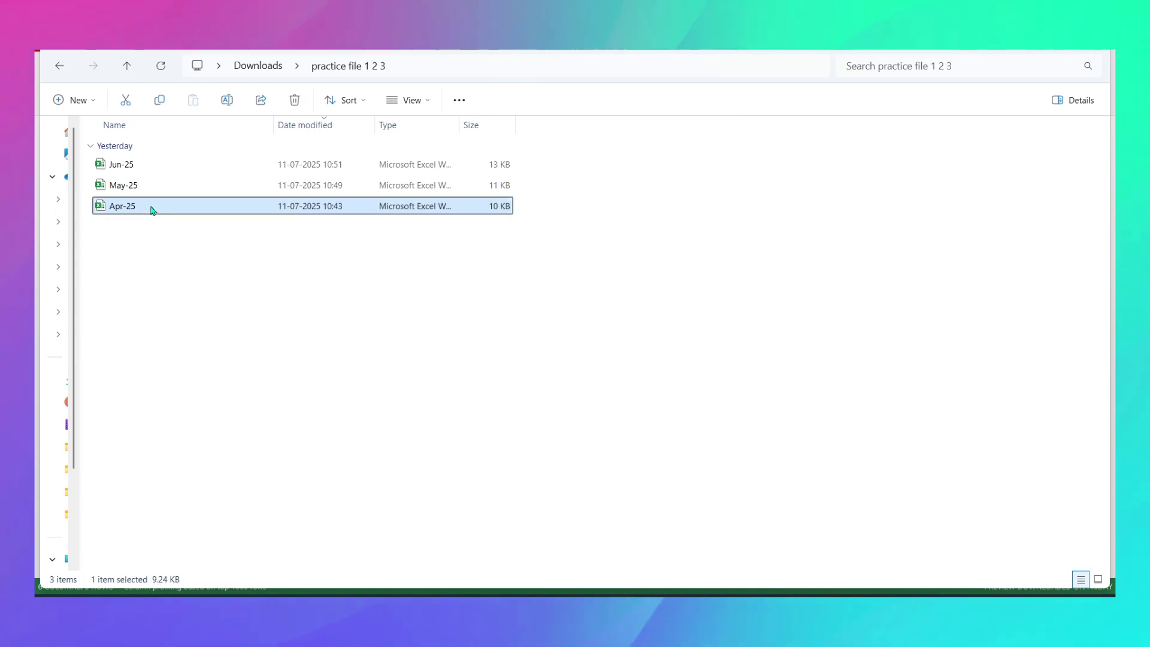
key(alt+Left)
double_click(190, 154)
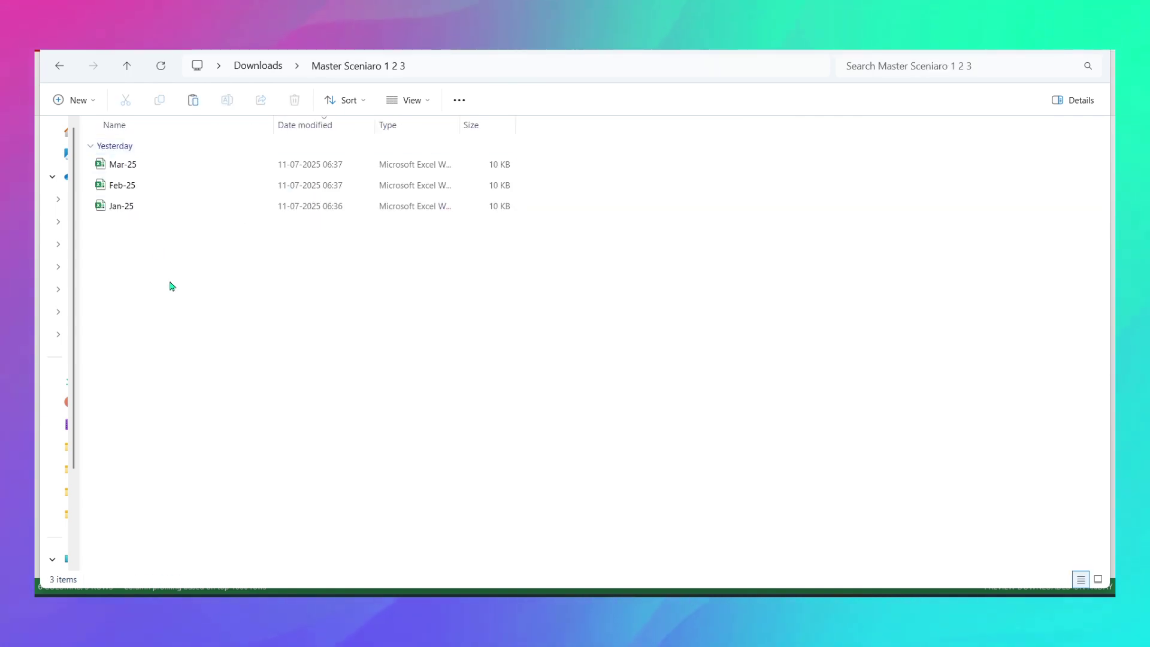
key(ctrl+v)
- Switch back to Power Query and refresh the preview of the Transform Sample File query with Apr-25 included
key(alt+Tab)
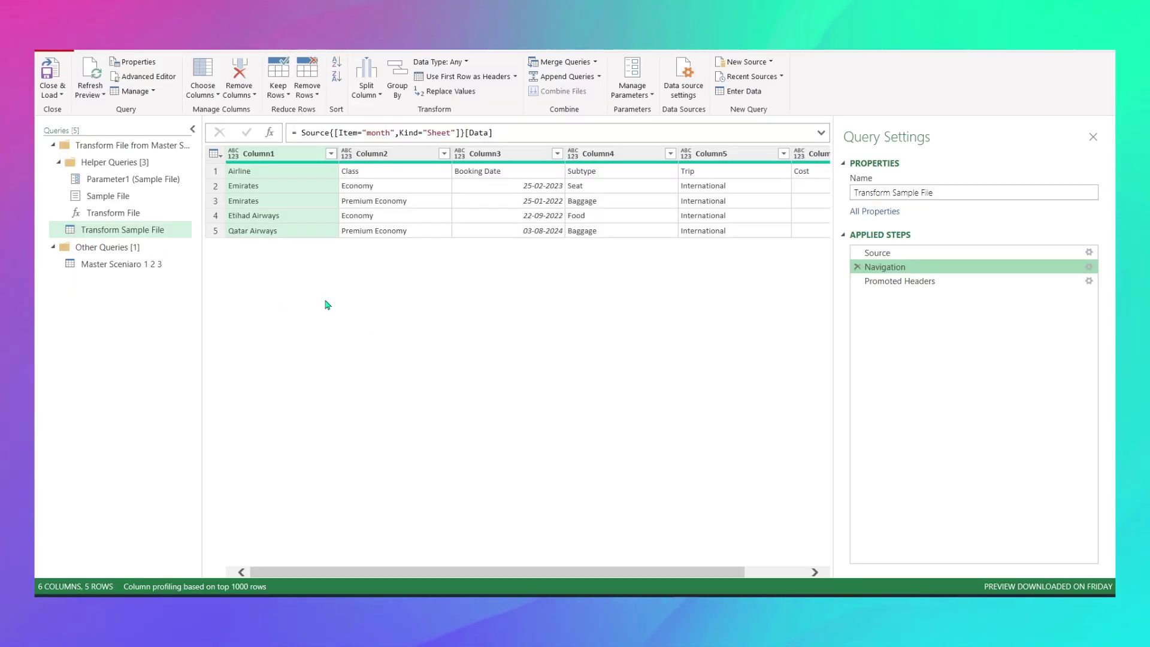
click(98, 78)
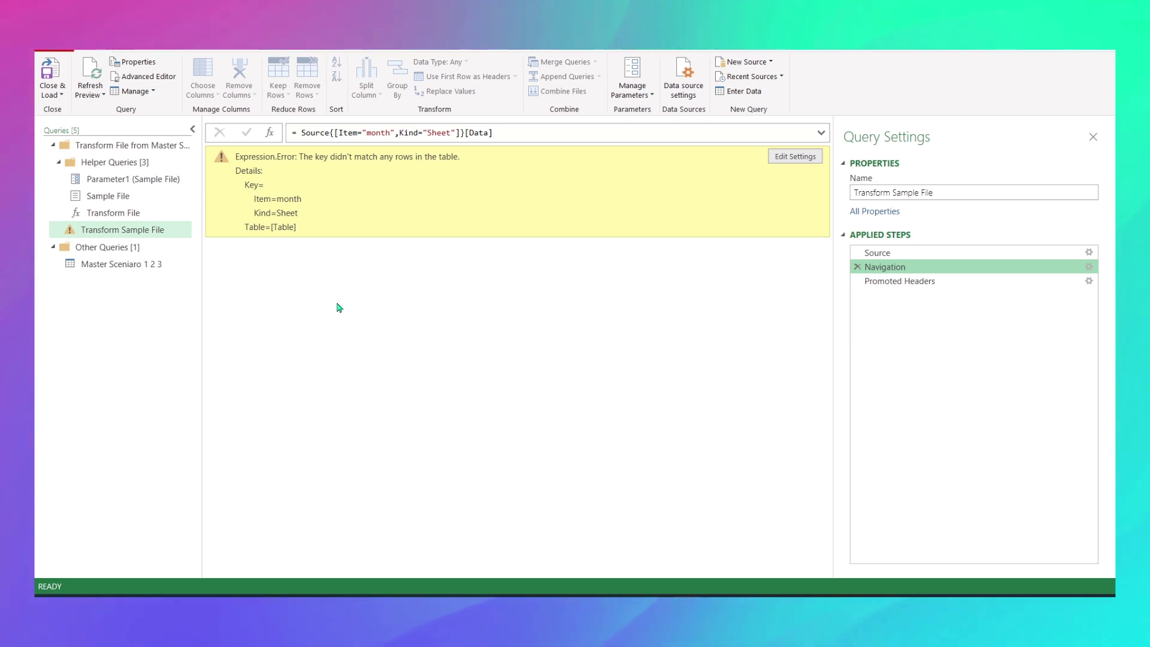
- Remove the Item="month" condition from Transform Sample File's Navigation formula so it reads = Source{[Kind="Sheet"]}[Data]
click(132, 233)
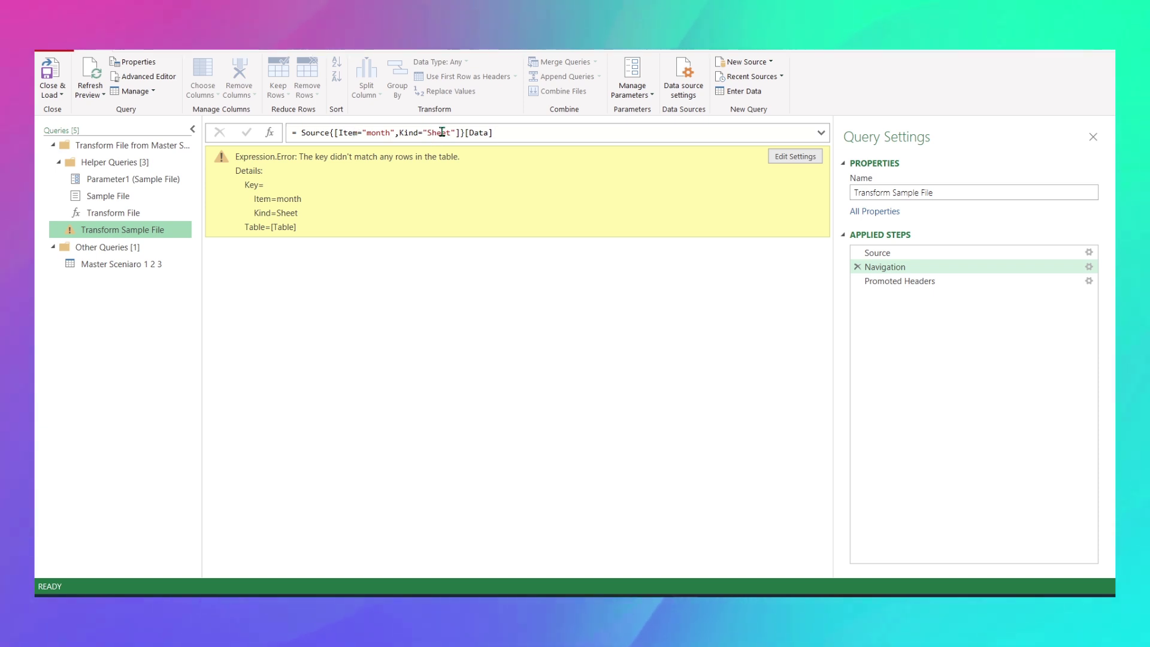
click(402, 132)
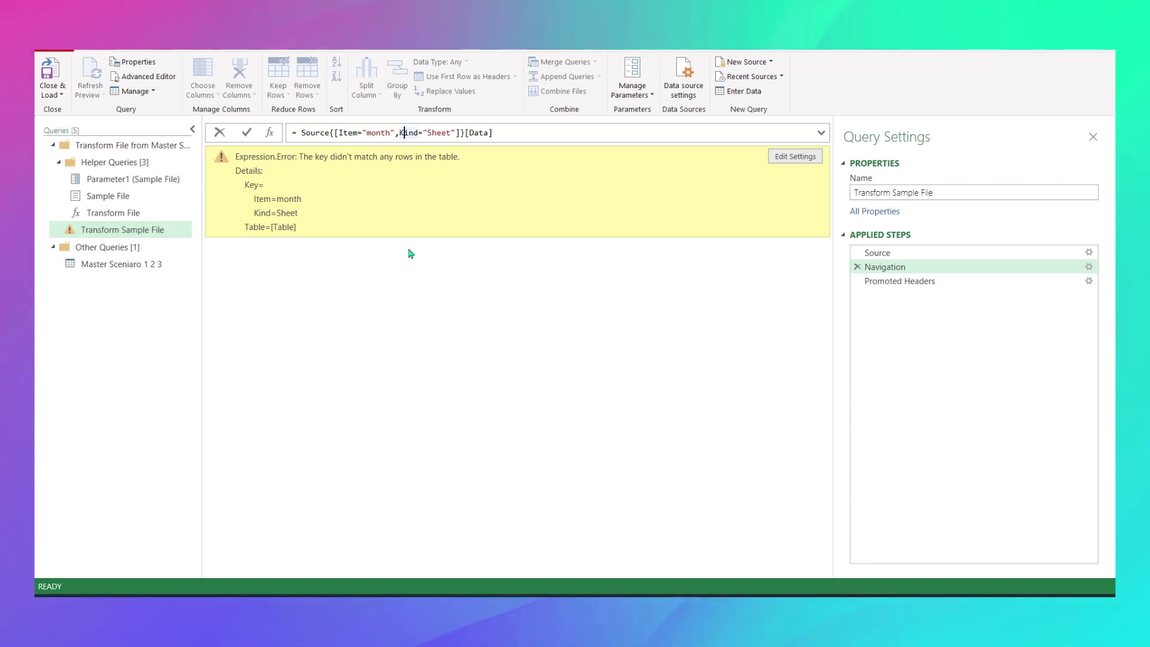
key(BackSpace)
key(BackSpace)
key(BackSpace)
key(BackSpace)
key(BackSpace)
key(BackSpace)
key(BackSpace)
key(BackSpace)
key(BackSpace)
key(BackSpace)
key(BackSpace)
key(BackSpace)
key(BackSpace)
key(Return)
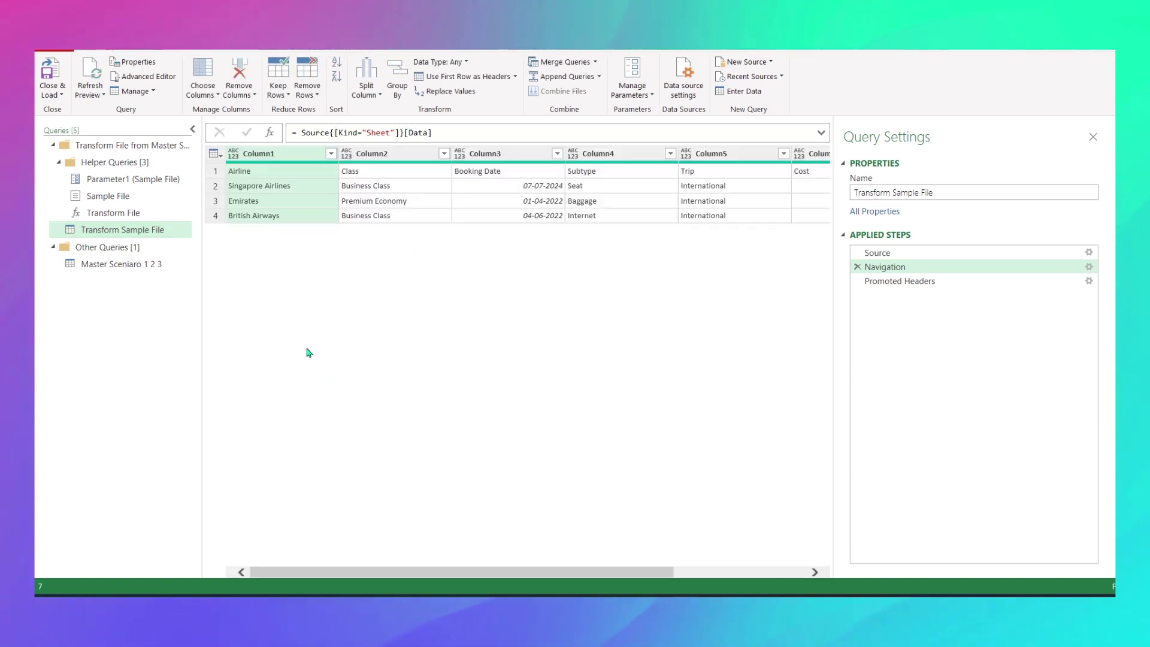
- Check the combined Master Sceniaro 1 2 3 query for the Apr-25 rows, and return to Transform Sample File's Navigation step
click(120, 263)
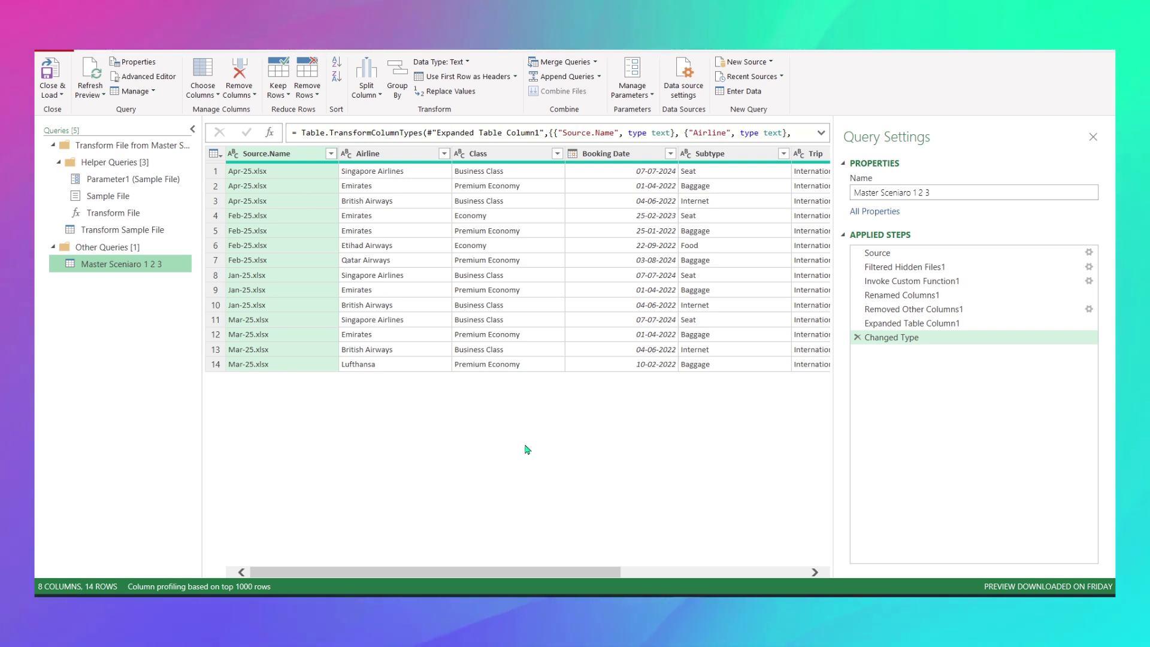
click(143, 227)
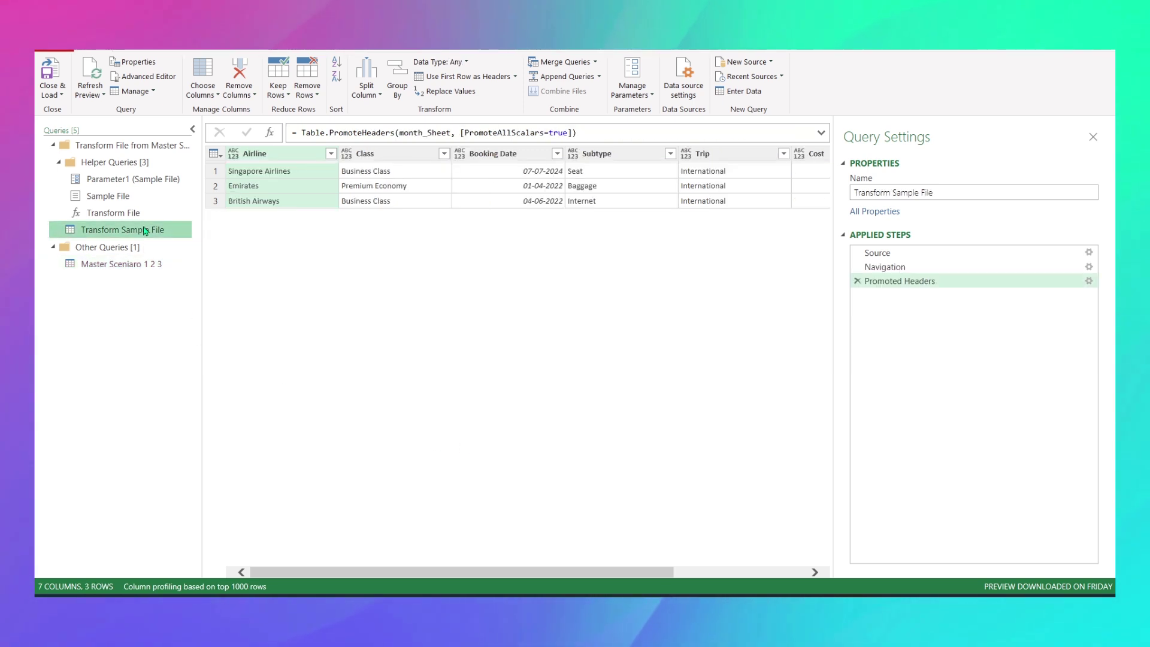
click(943, 269)
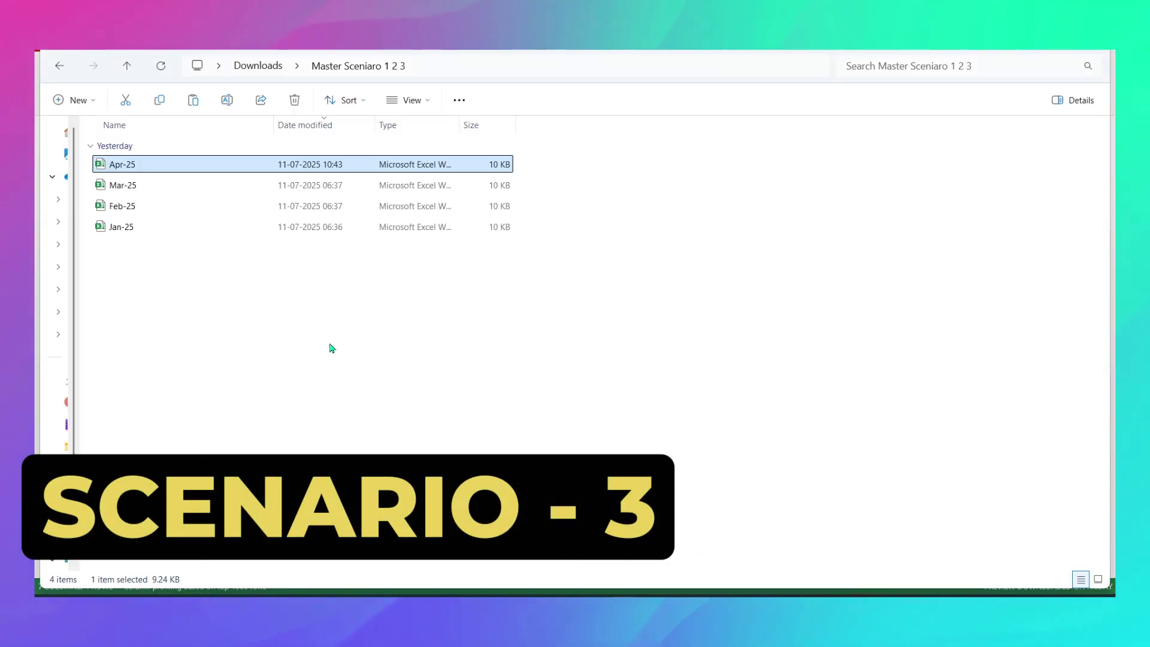
- Copy the May-25 workbook from the practice file 1 2 3 folder into the Master Sceniaro 1 2 3 folder
click(256, 72)
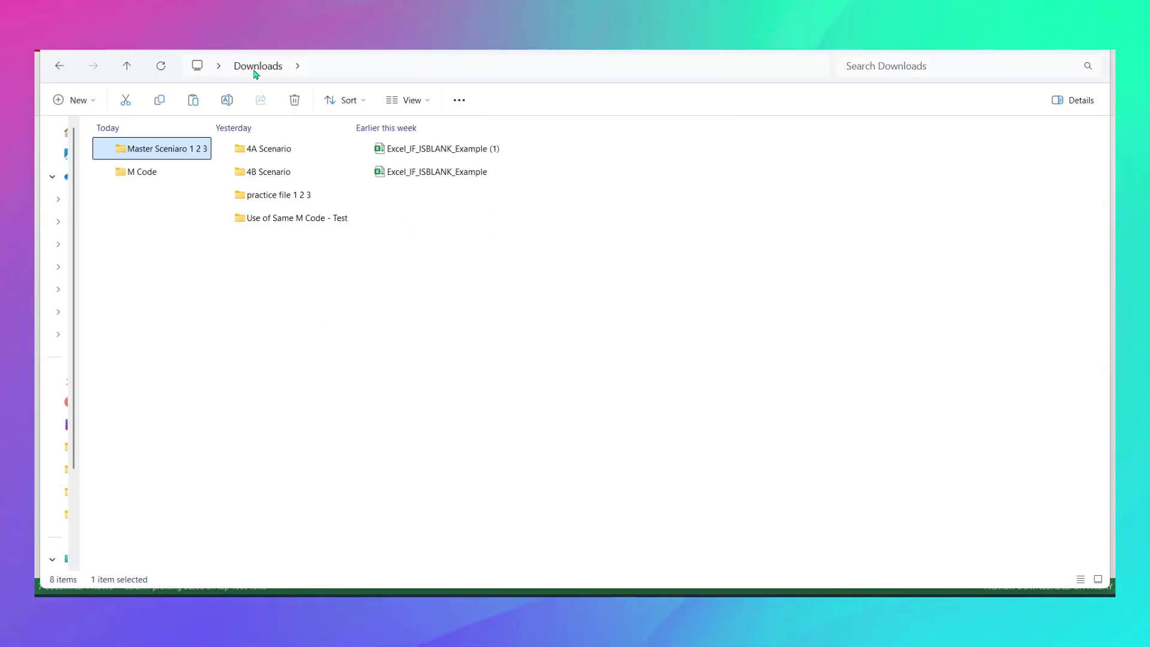
double_click(253, 197)
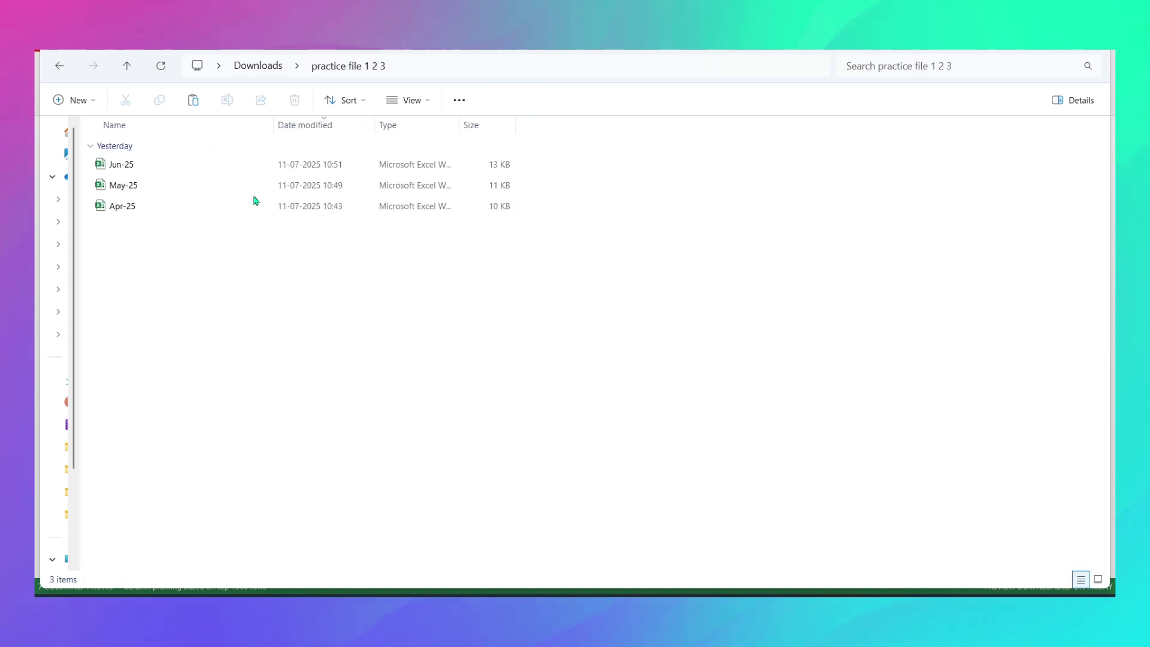
click(162, 189)
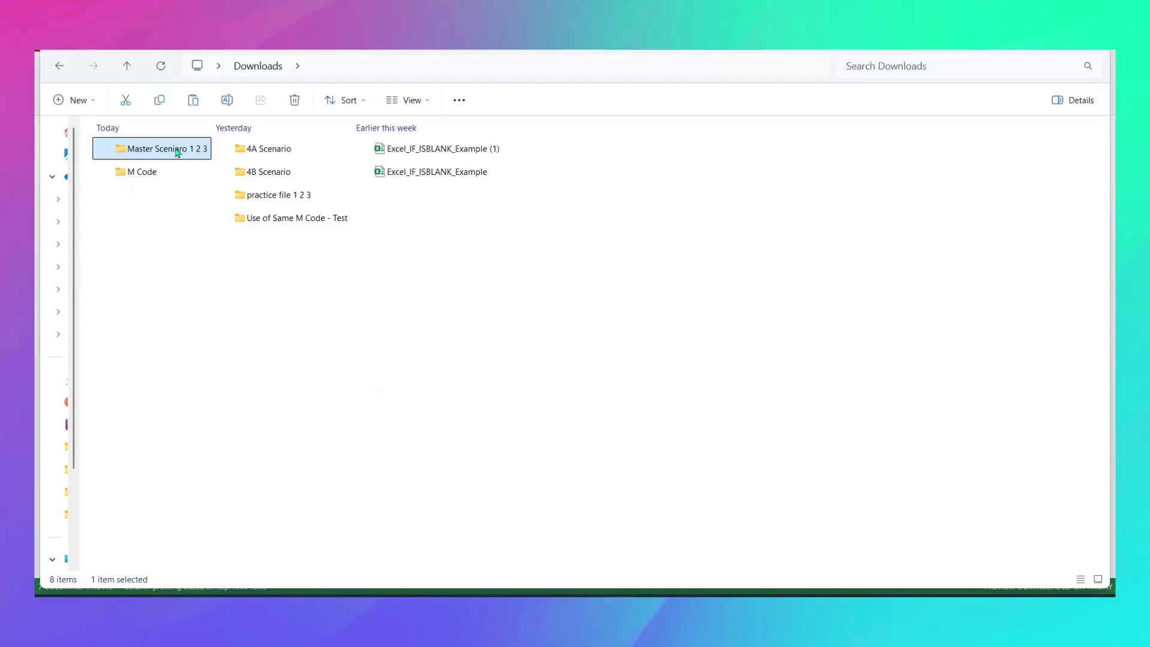
double_click(174, 151)
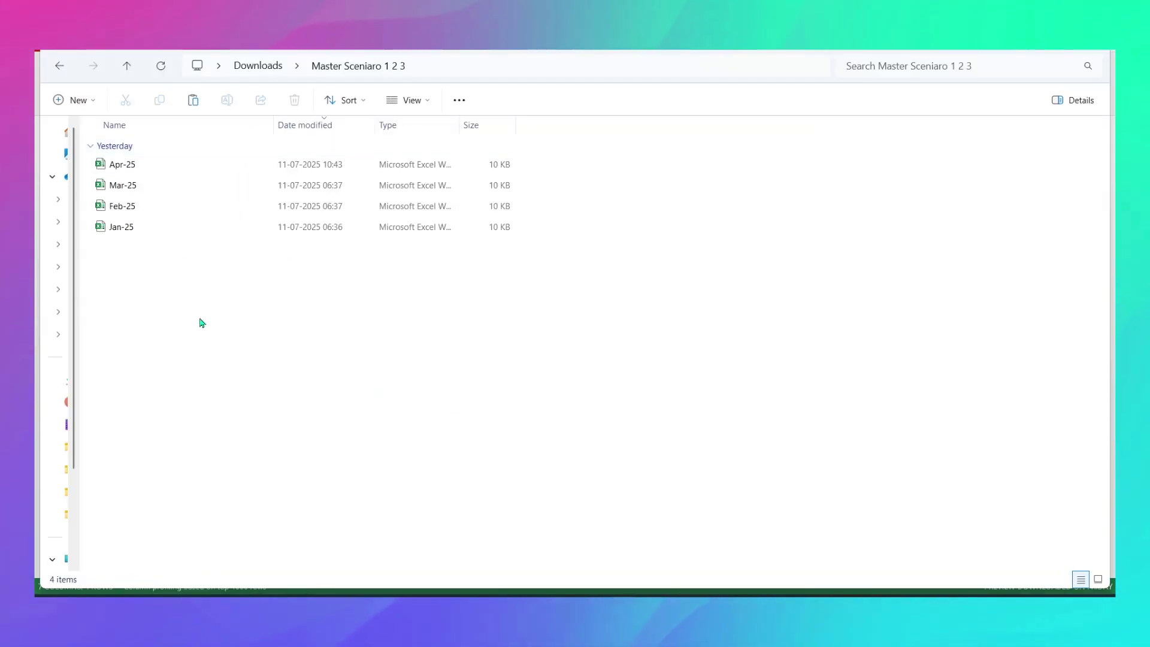
key(ctrl+v)
- Switch back to Power Query and refresh the preview with the May-25 workbook in the source folder
mouse_move(685, 593)
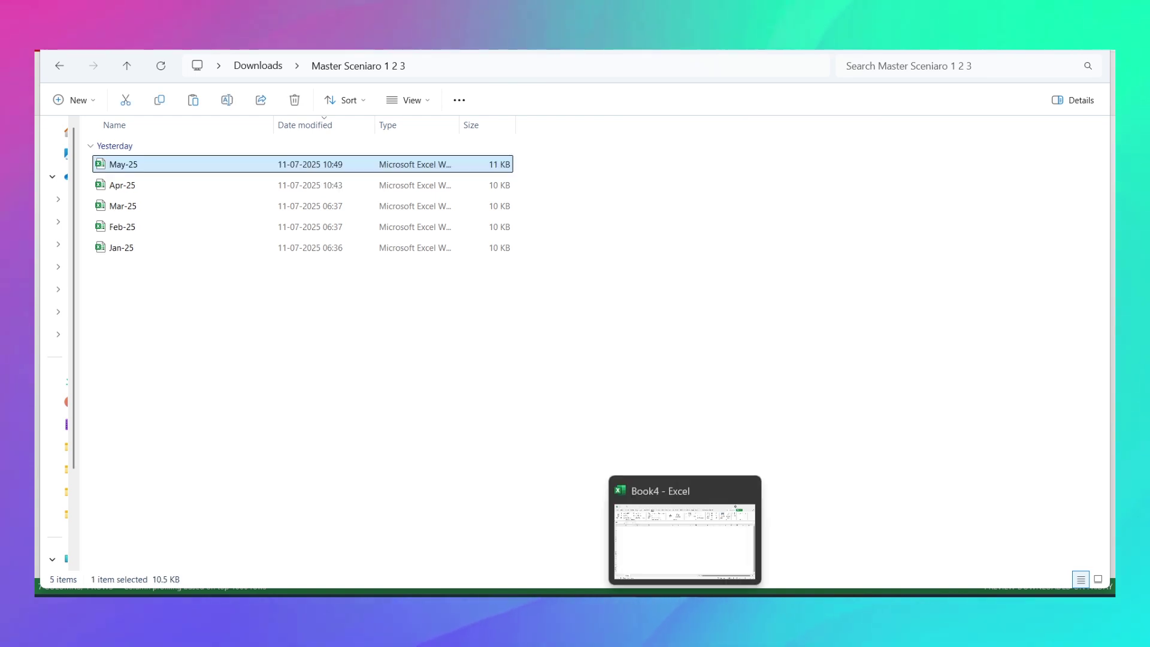
click(628, 522)
click(90, 77)
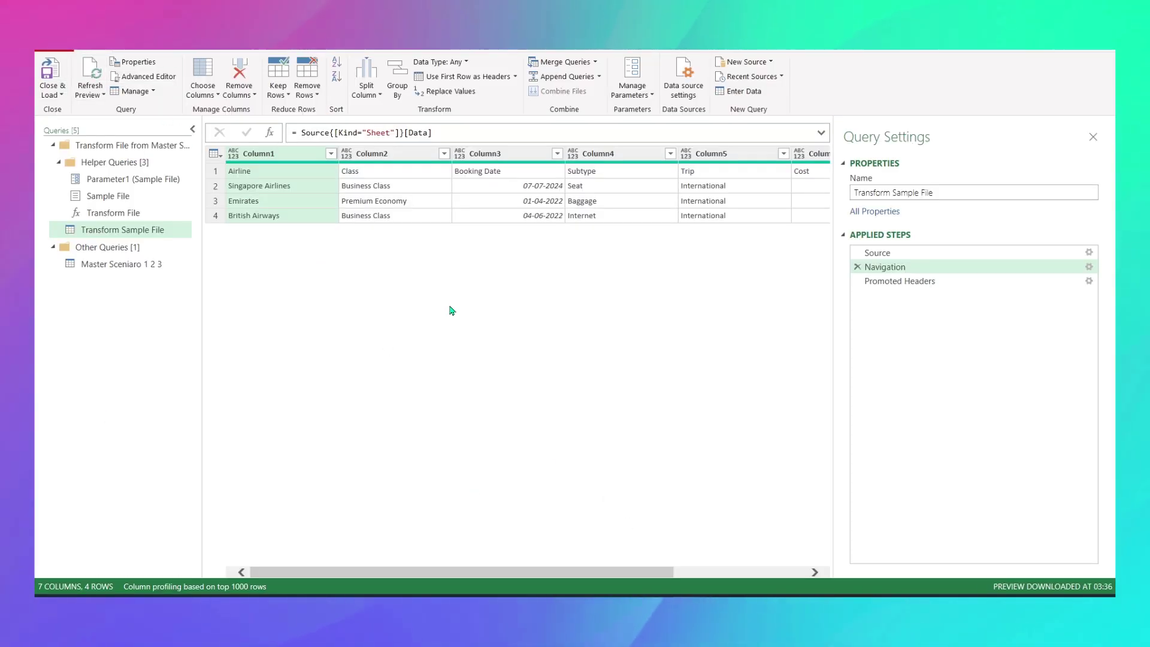
- Examine the Master Sceniaro 1 2 3 query for May-25 rows, and reopen the Navigation step of Transform Sample File
click(155, 266)
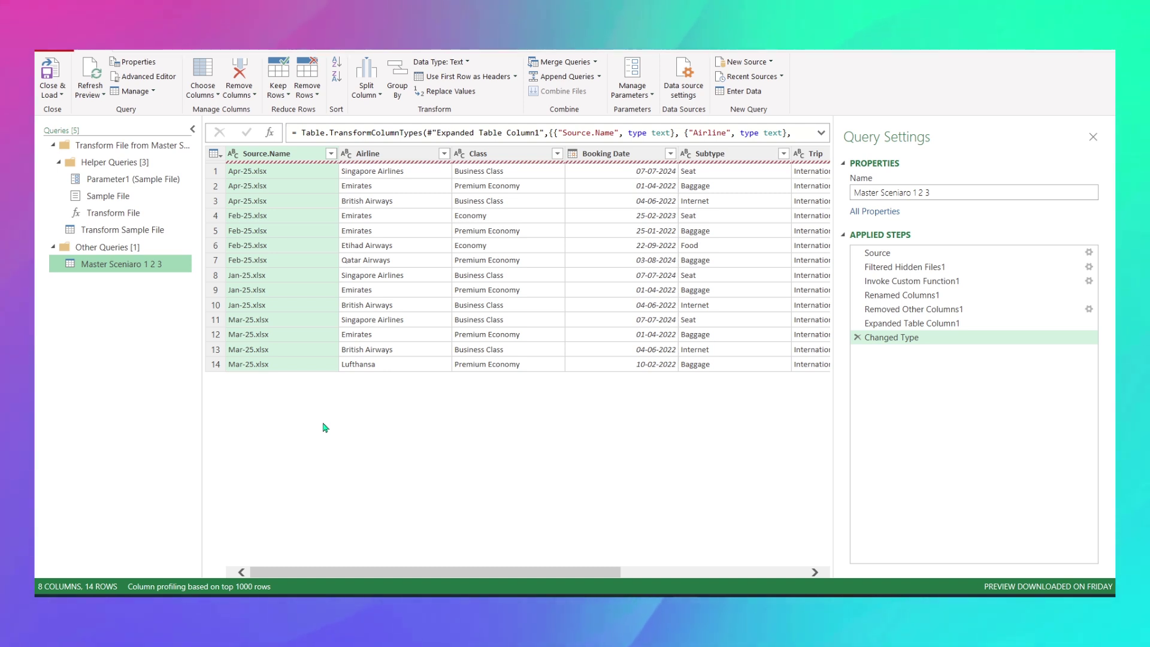
click(75, 230)
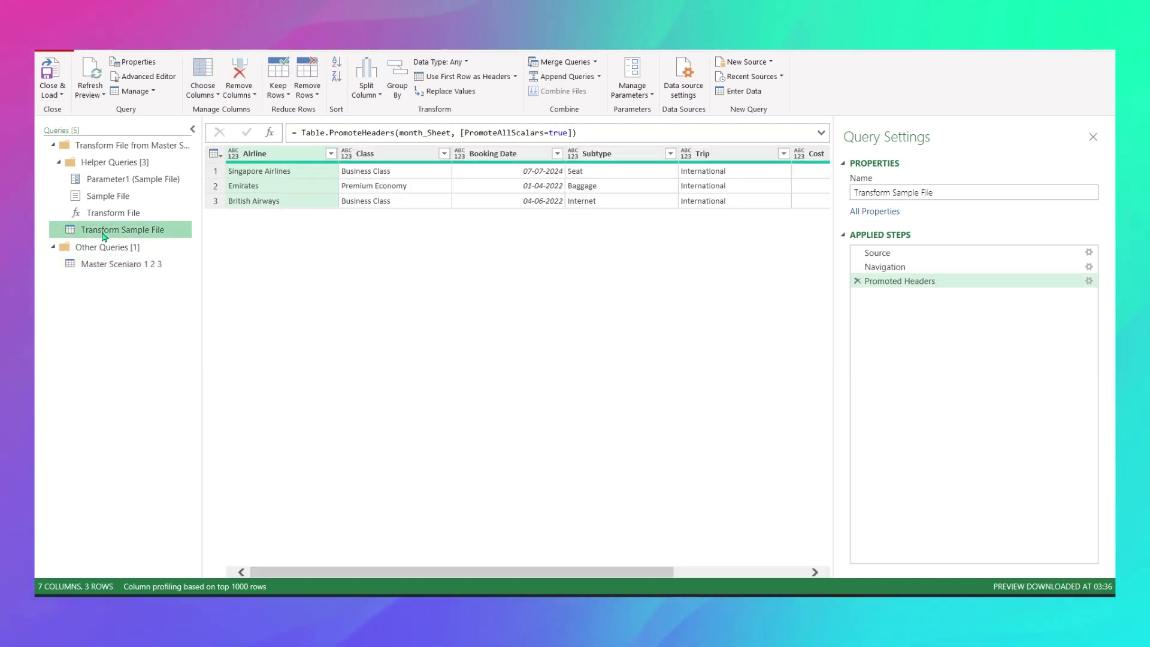
click(885, 267)
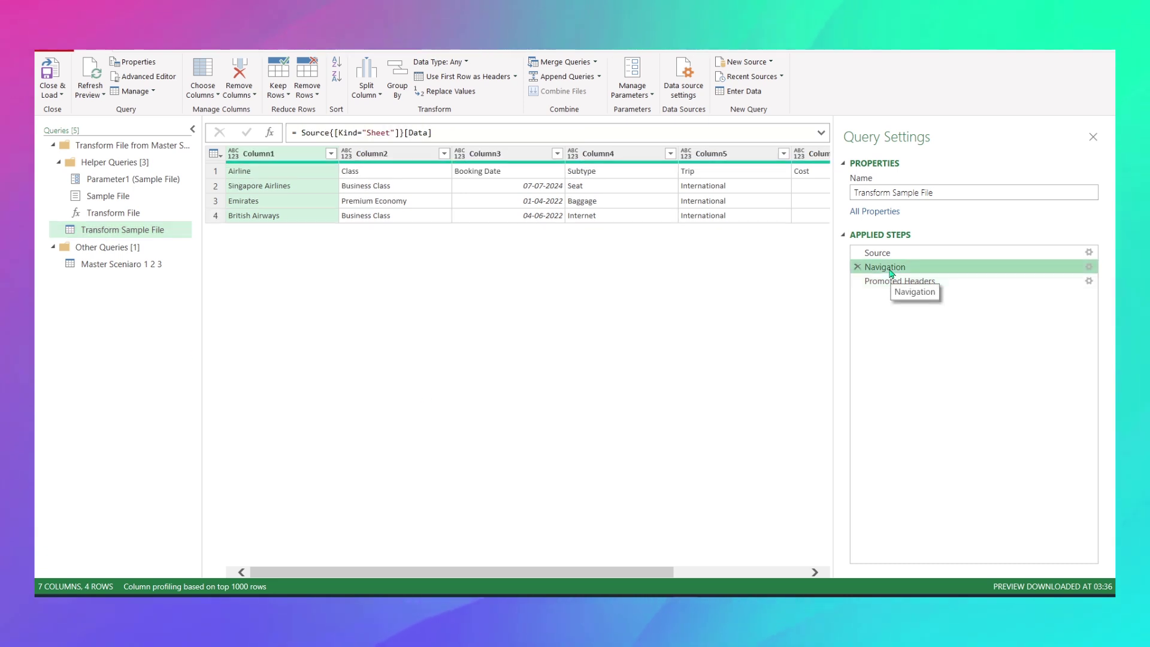
- Change the Navigation formula in Transform Sample File to Source{0}[Data] and check the result in the Master Sceniaro 1 2 3 query
click(396, 133)
key(BackSpace)
key(BackSpace)
key(BackSpace)
key(BackSpace)
key(BackSpace)
key(BackSpace)
key(BackSpace)
key(BackSpace)
key(BackSpace)
key(BackSpace)
key(BackSpace)
key(BackSpace)
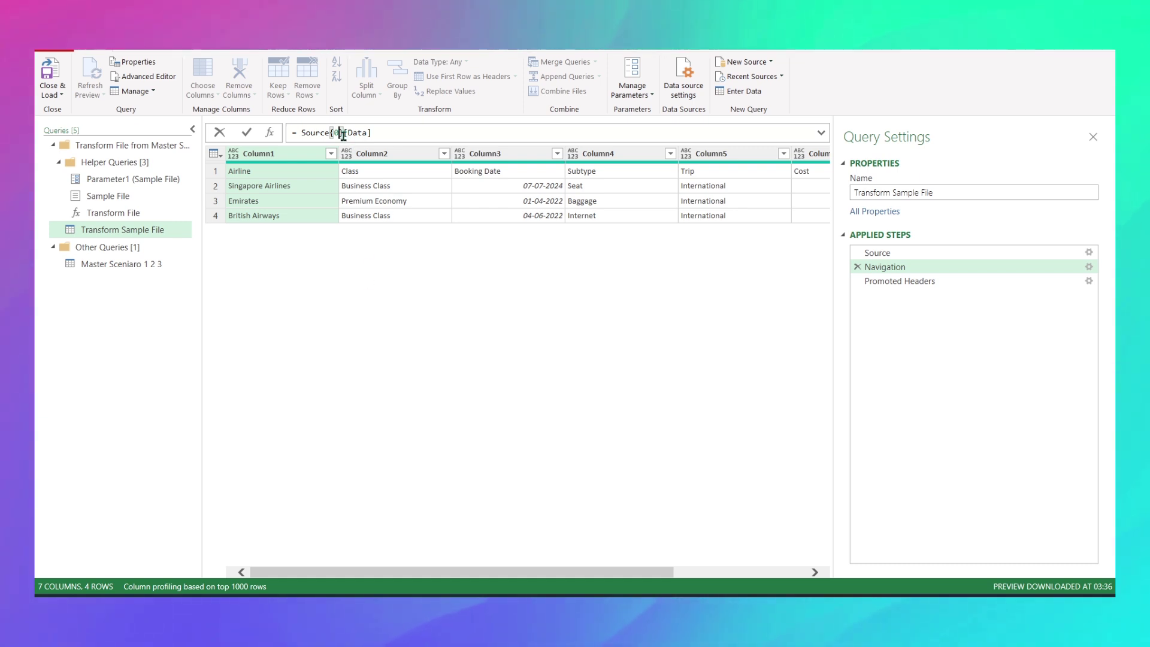
click(163, 265)
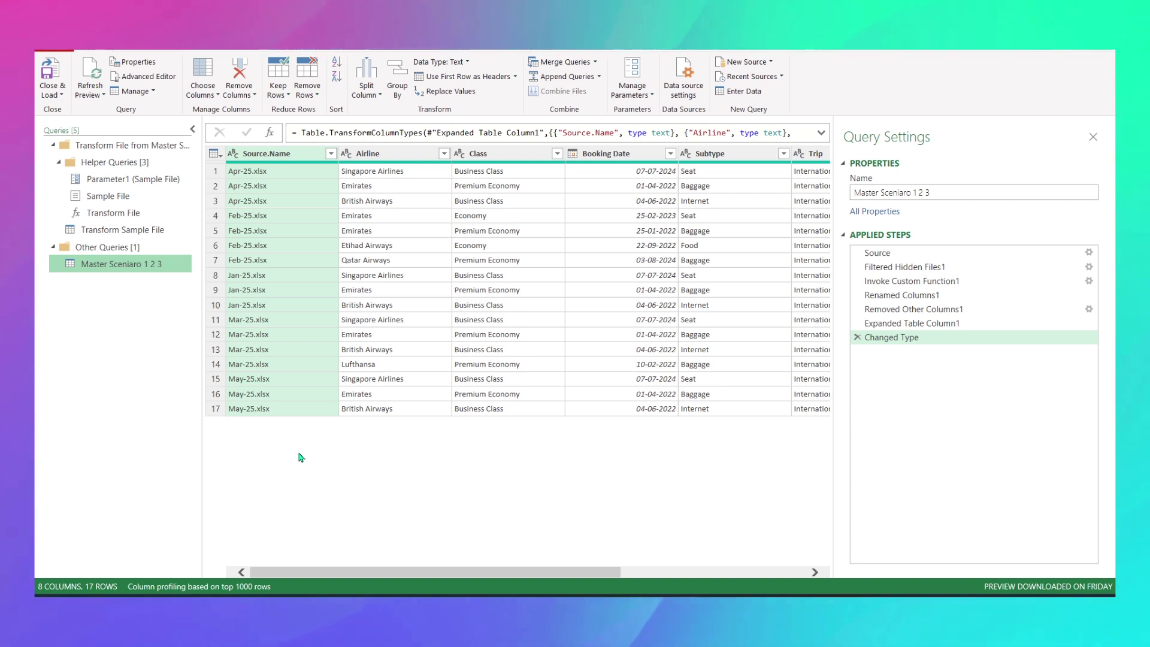
click(122, 229)
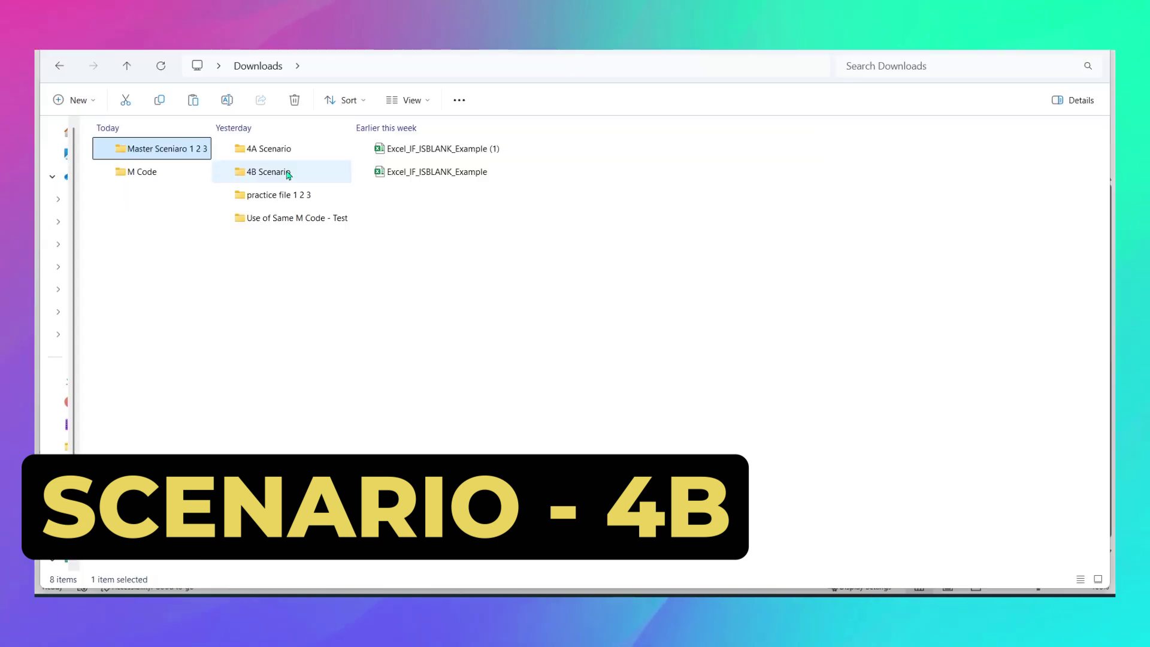
- Examine the sheet names and layouts of the Jan-25, Apr-25 and Jun-25 workbooks in the 4B Scenario folder
double_click(271, 172)
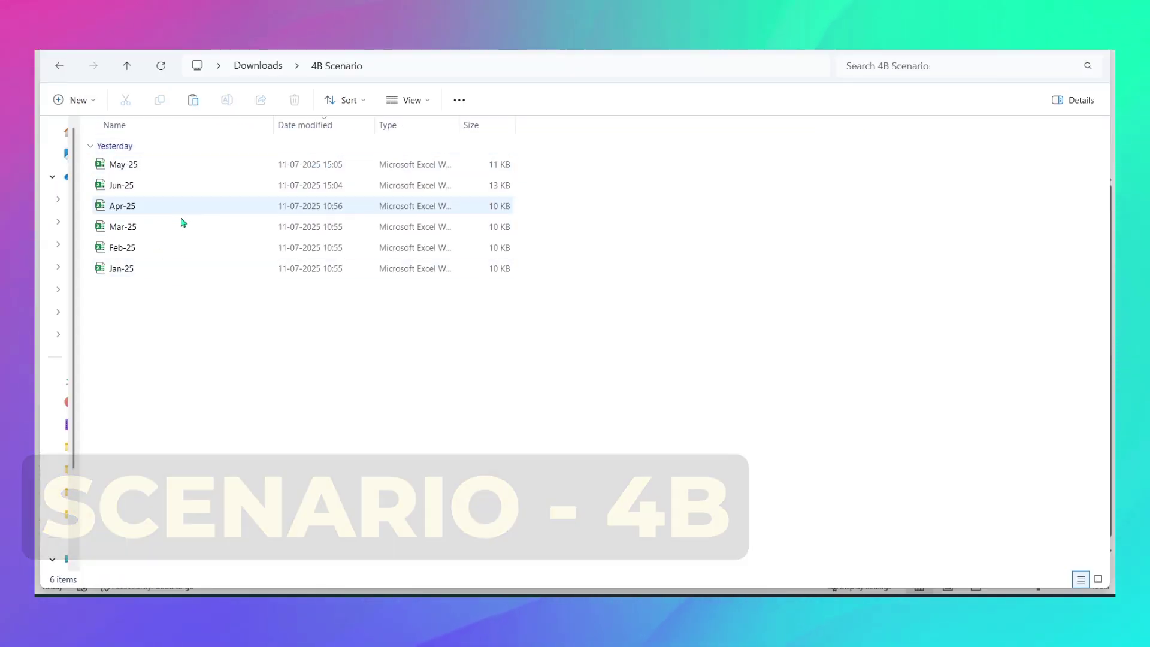
click(159, 272)
double_click(159, 271)
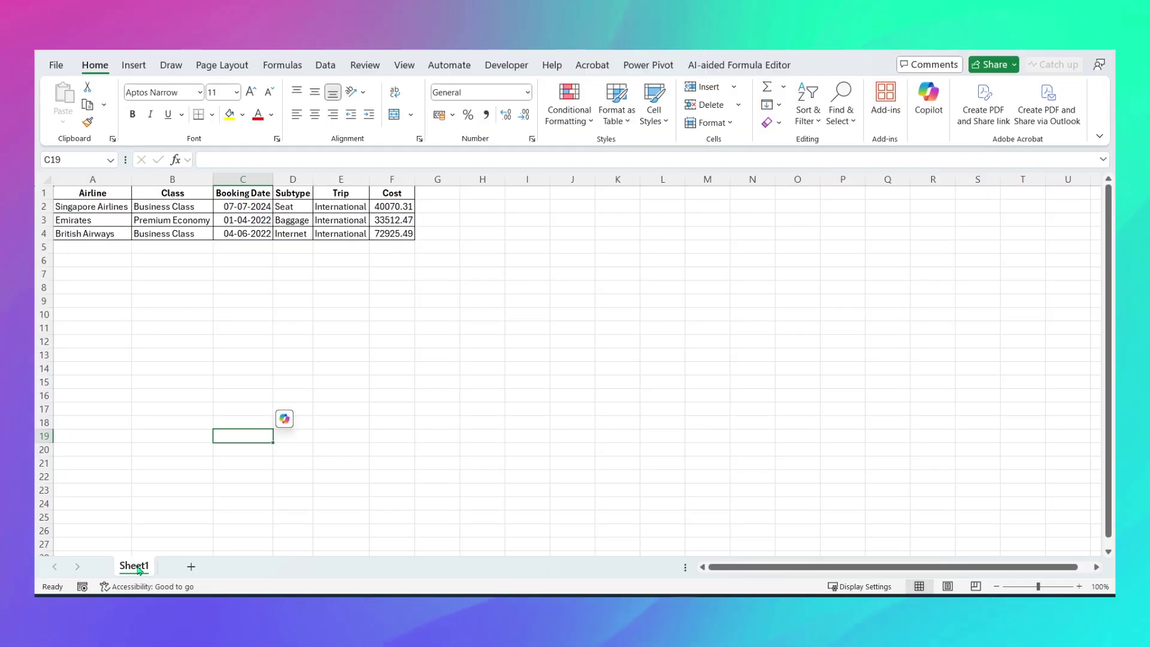
key(alt+F4)
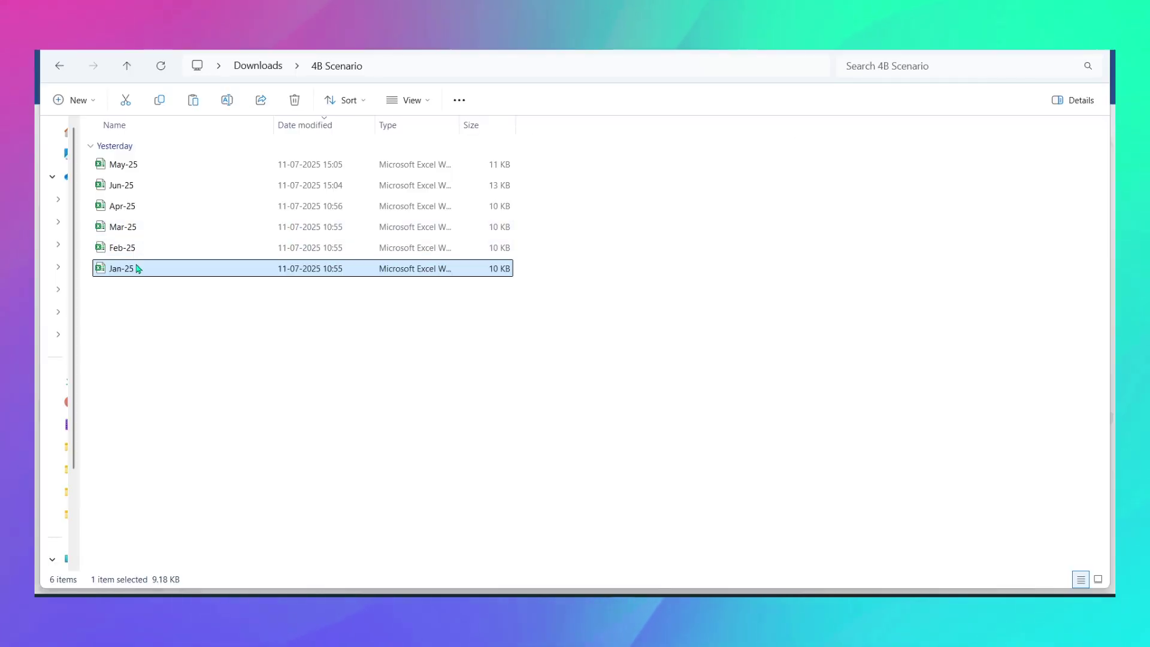
double_click(123, 206)
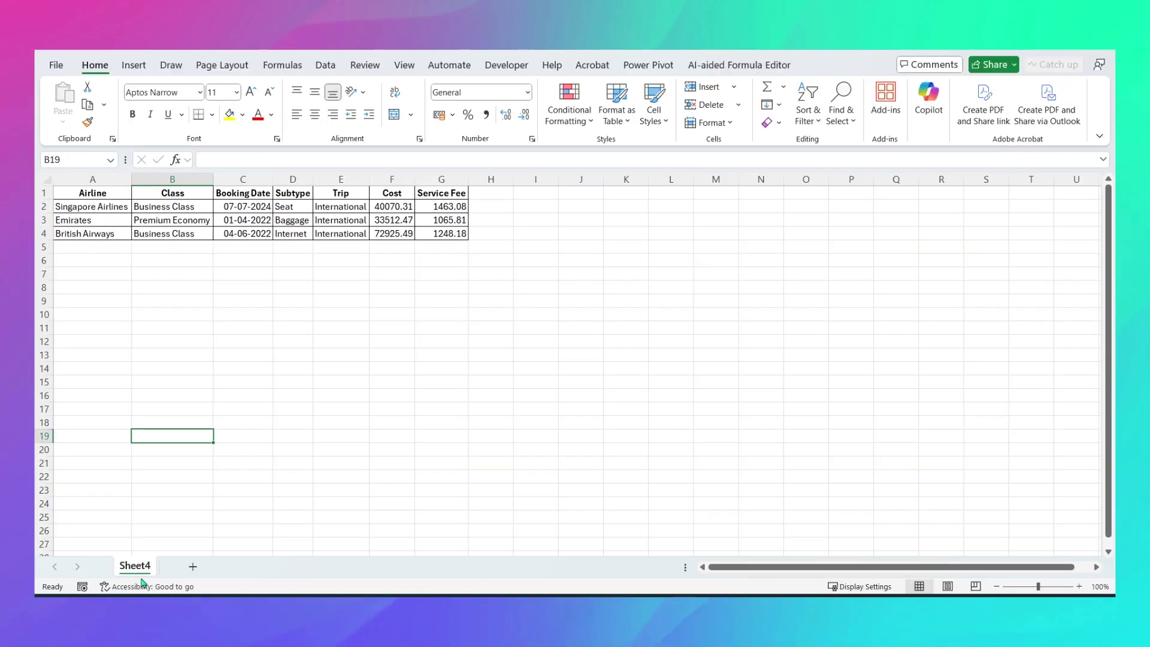
key(alt+F4)
key(alt+Tab)
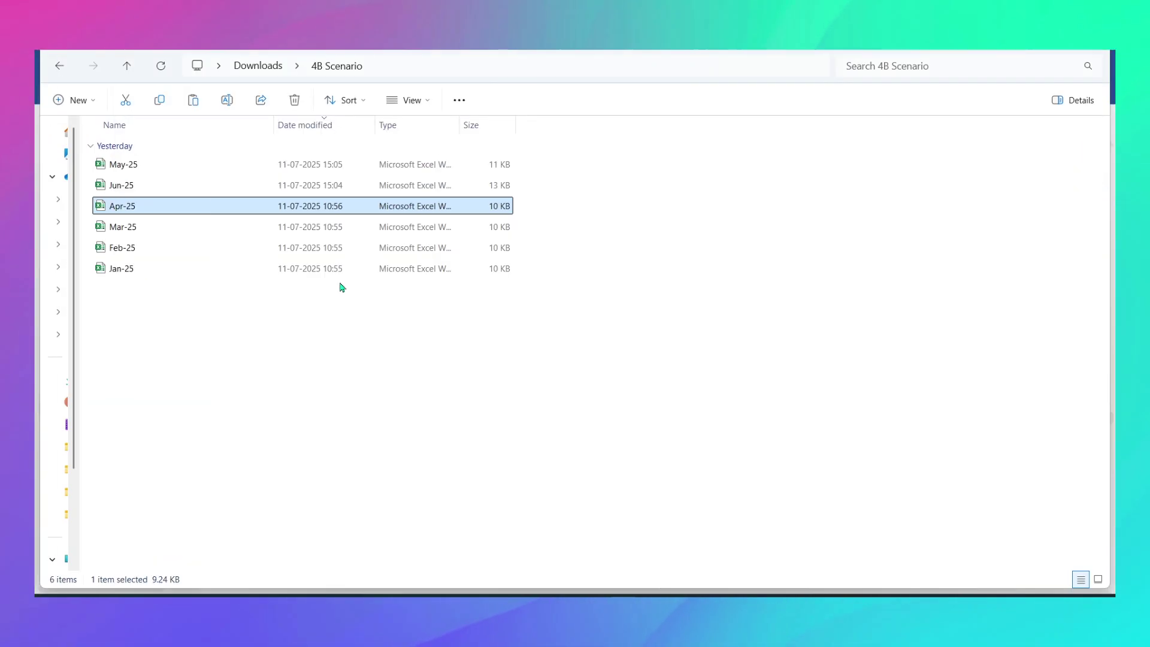
double_click(145, 187)
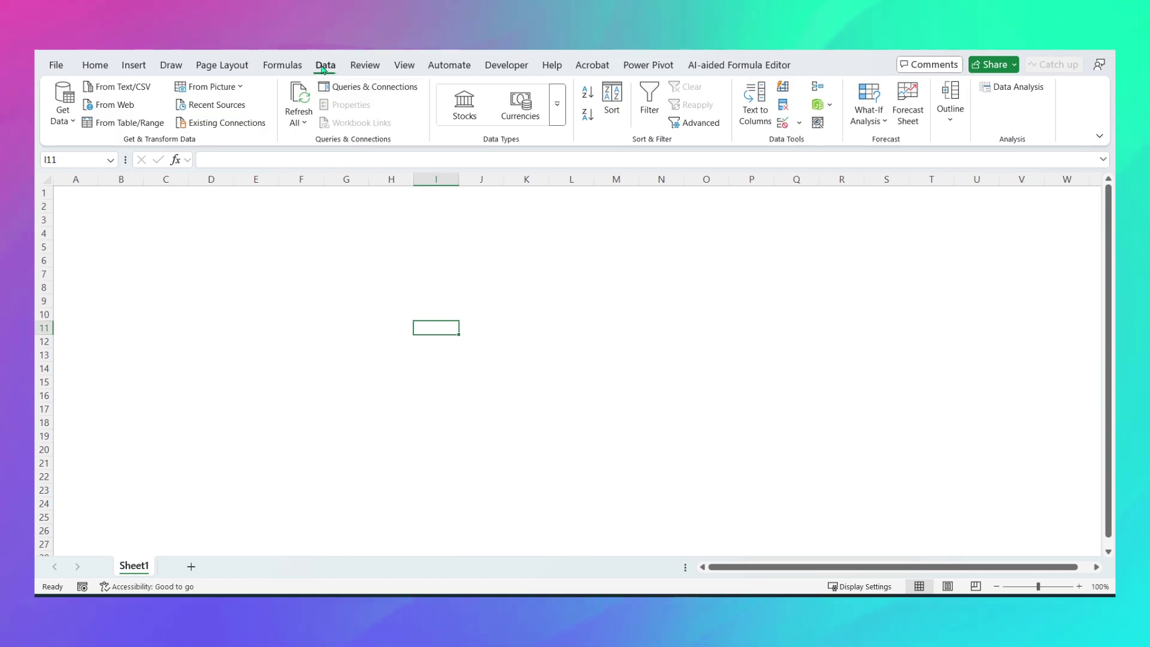
- Import the 4B Scenario folder from Downloads into a blank Excel workbook, combining and transforming its files with Sheet4 of the first file
click(63, 103)
mouse_move(109, 175)
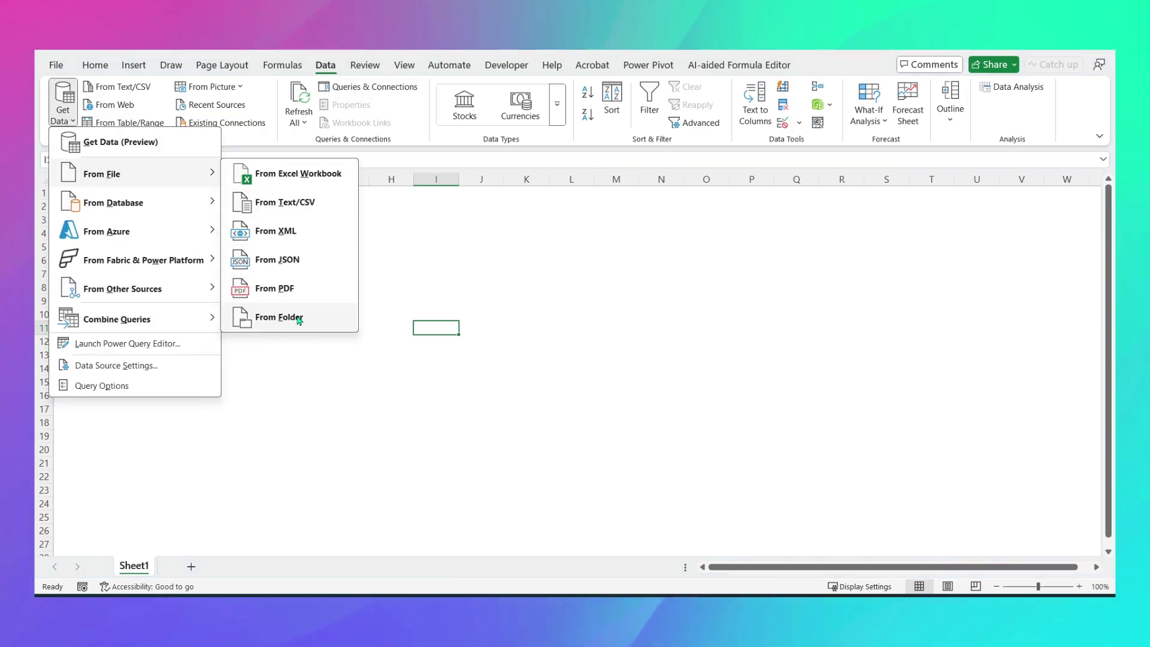
click(300, 316)
click(288, 156)
key(Return)
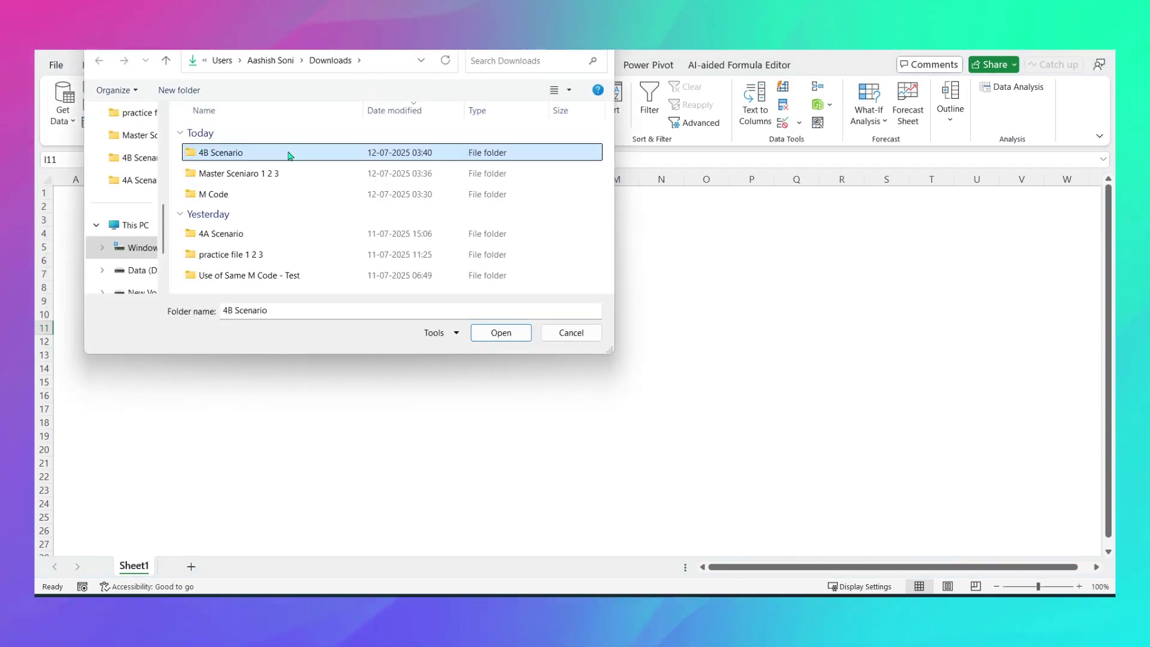
click(601, 473)
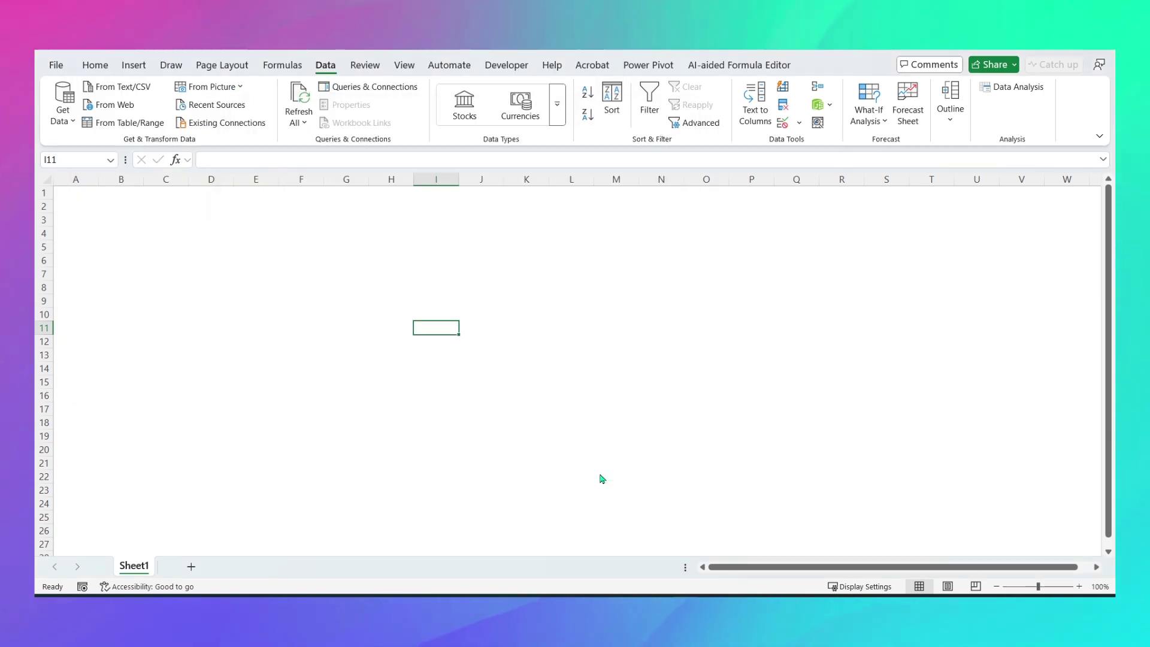
click(330, 154)
click(344, 223)
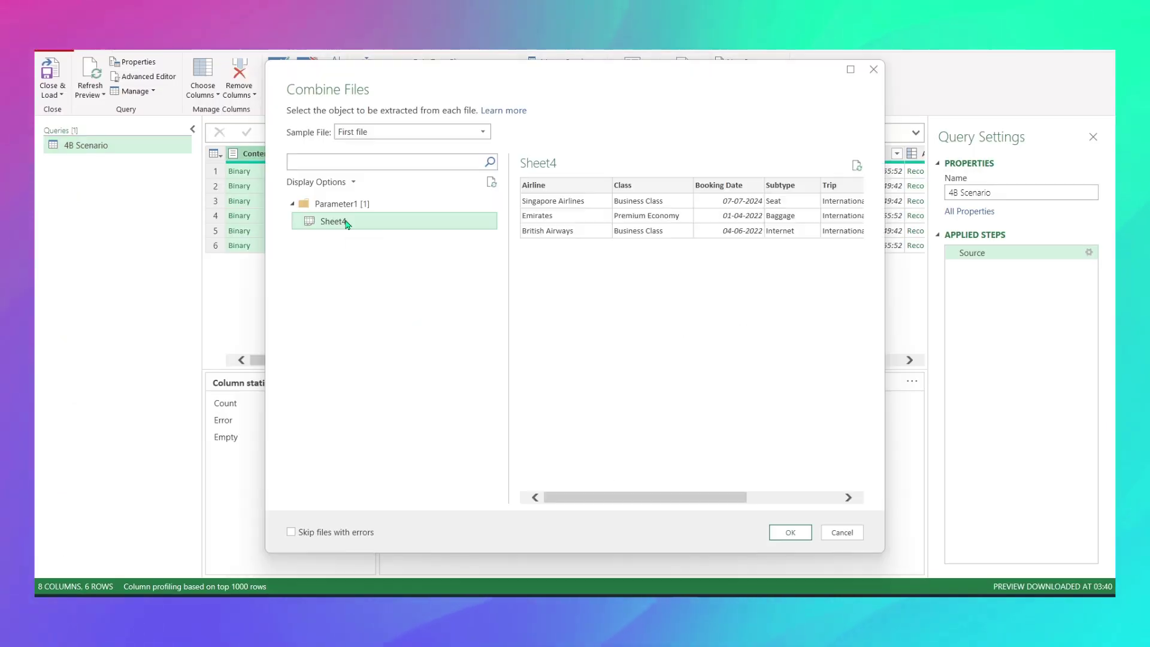
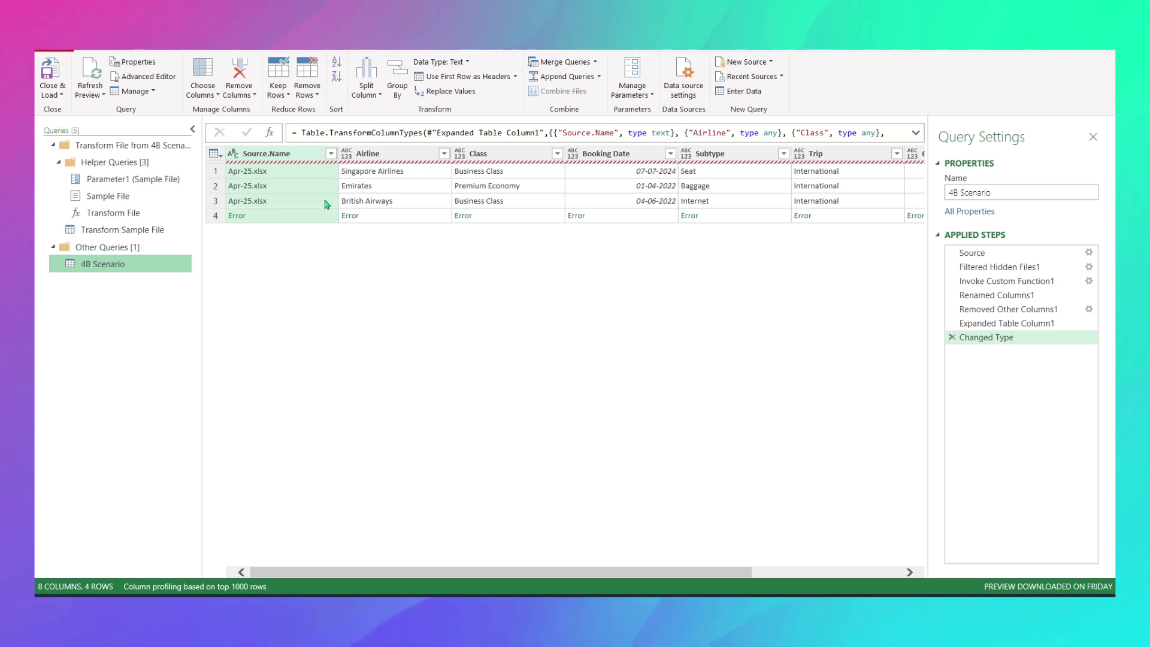
- Replace the Navigation step's formula in Transform Sample File with Table.Combine(Source[Data])
click(143, 230)
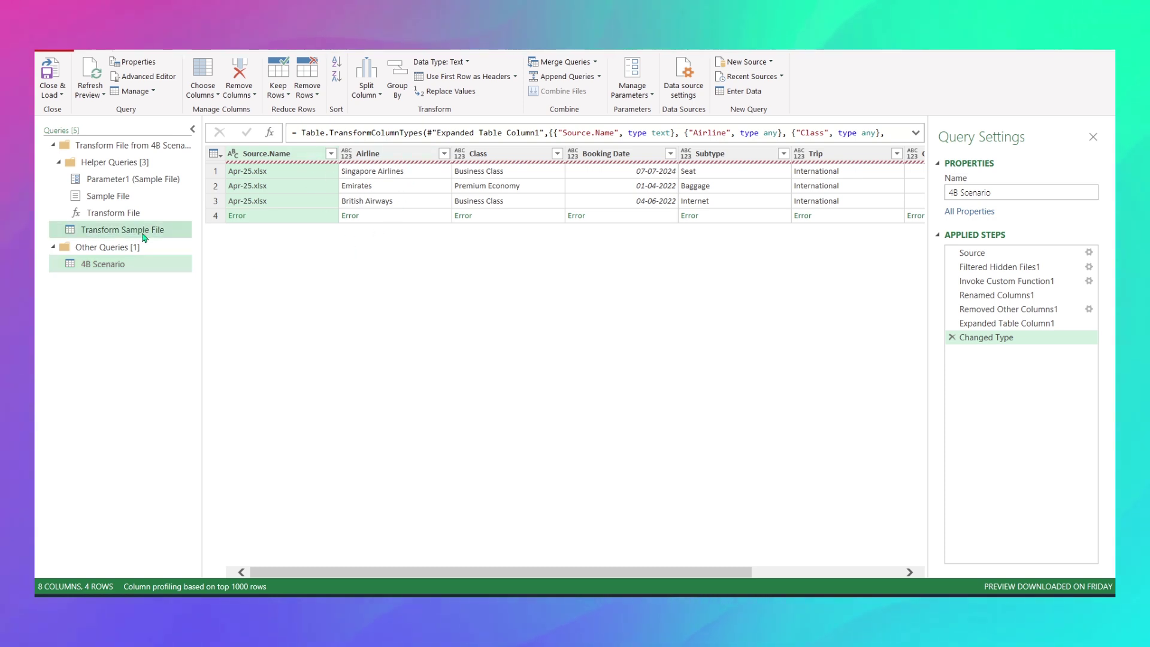
click(1013, 266)
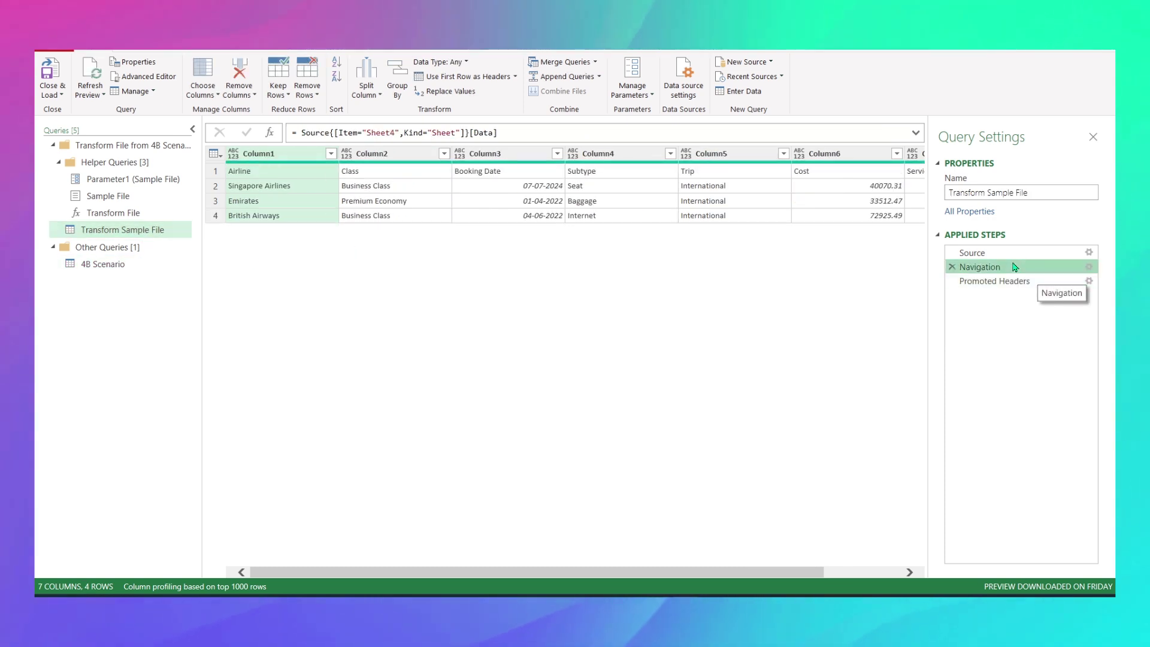
triple_click(498, 133)
text(=)
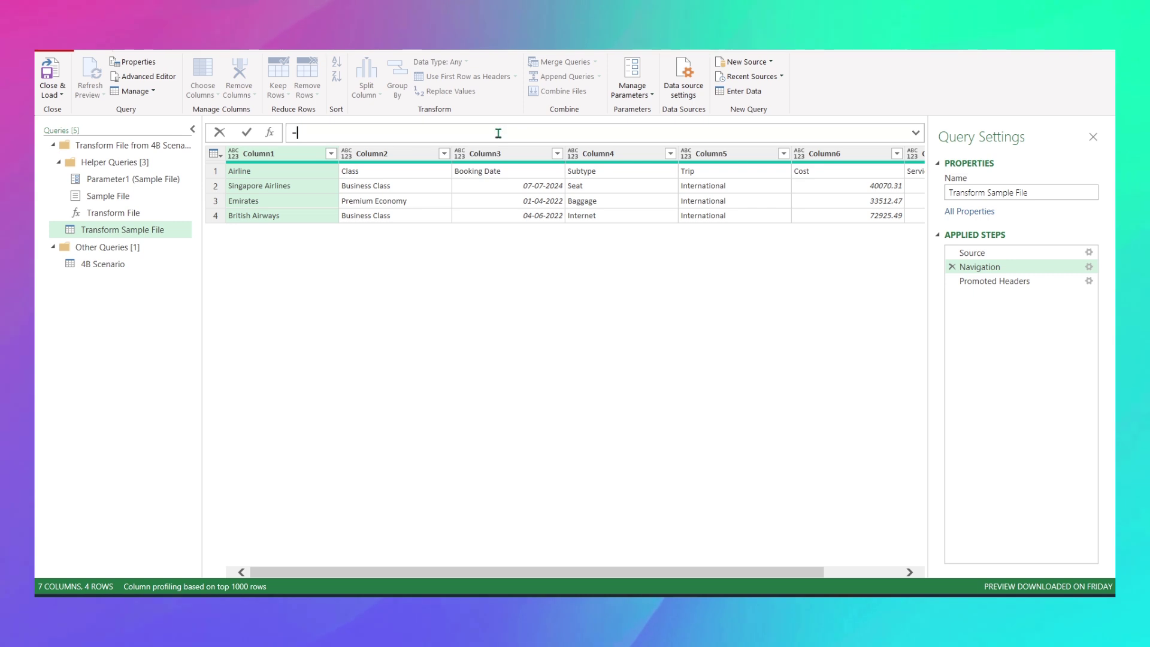
text(Table.Combine)
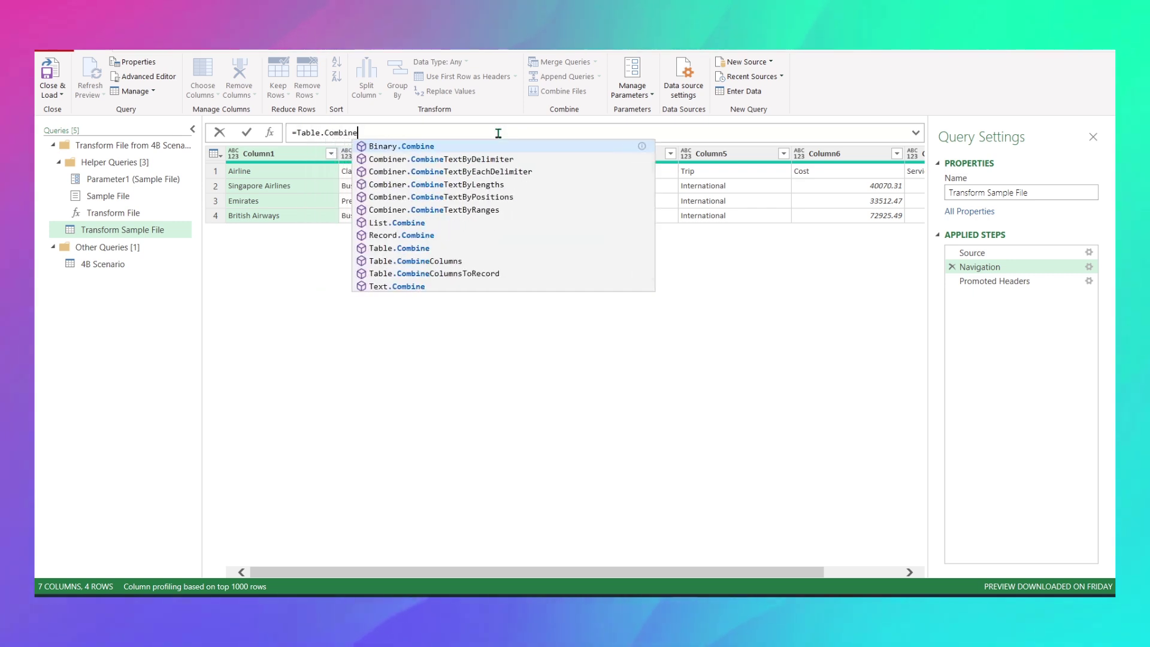
text((Soure[Data])
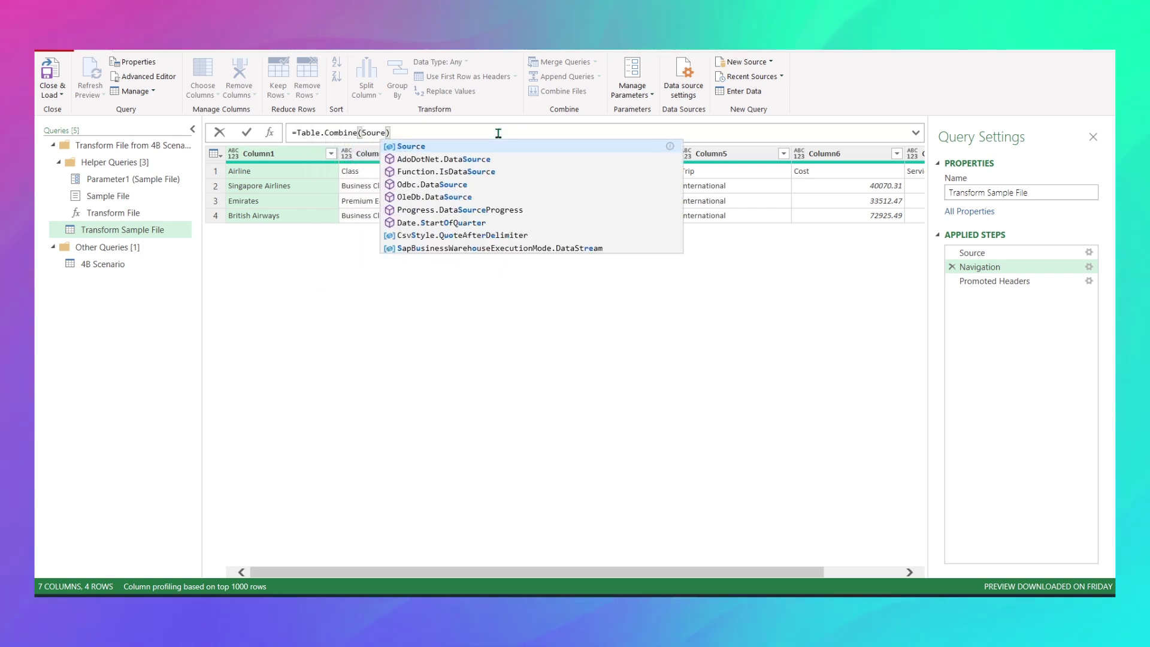
click(247, 132)
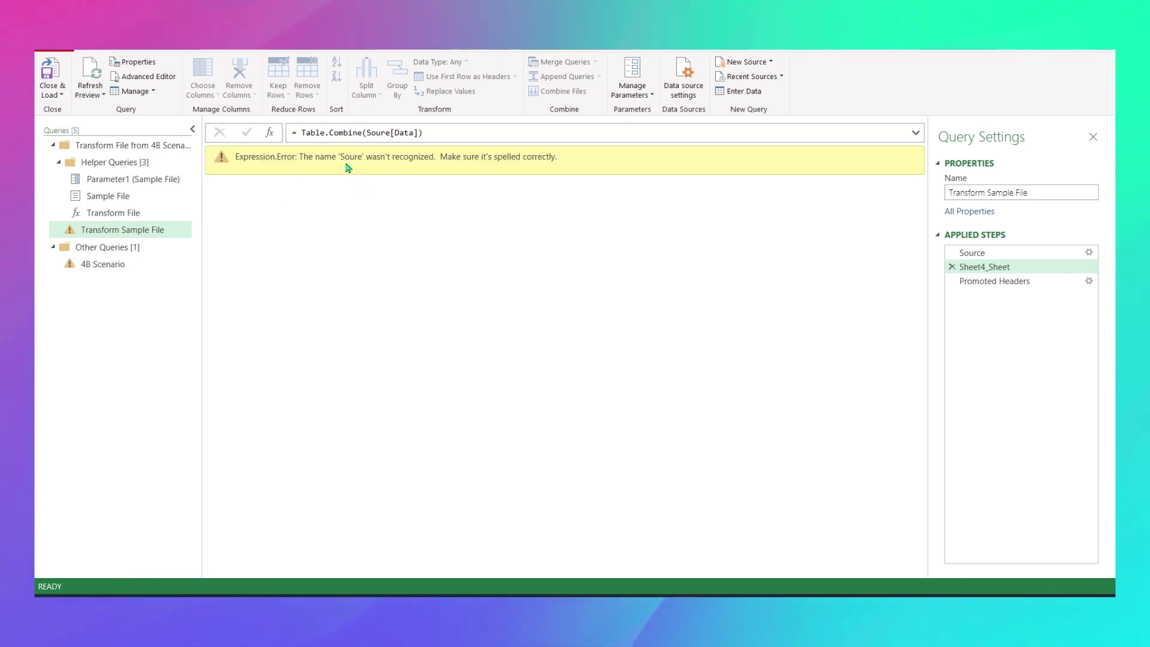
double_click(385, 133)
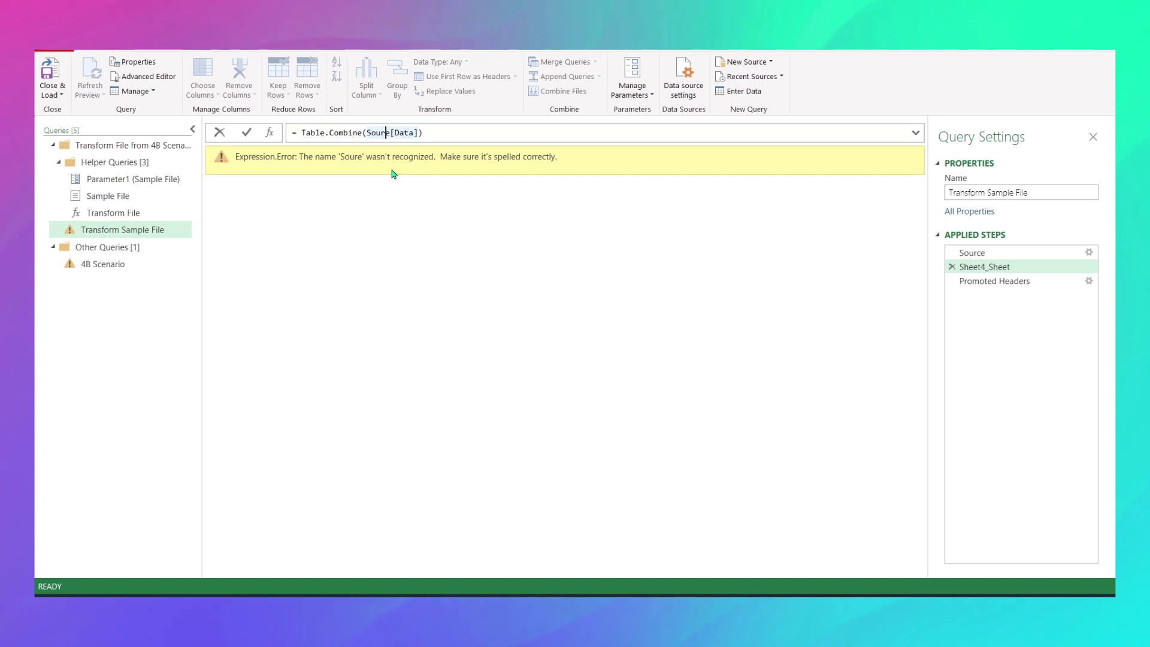
click(246, 133)
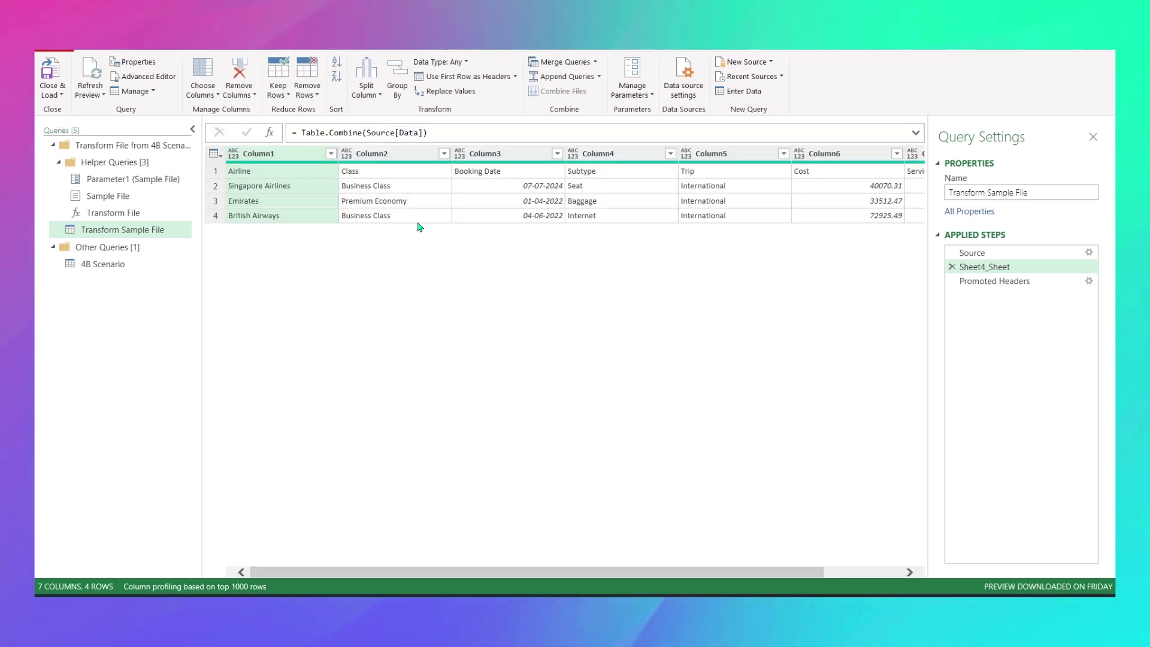
- Examine the combined 4B Scenario query for repeated header rows and rows from unwanted sheets
double_click(151, 263)
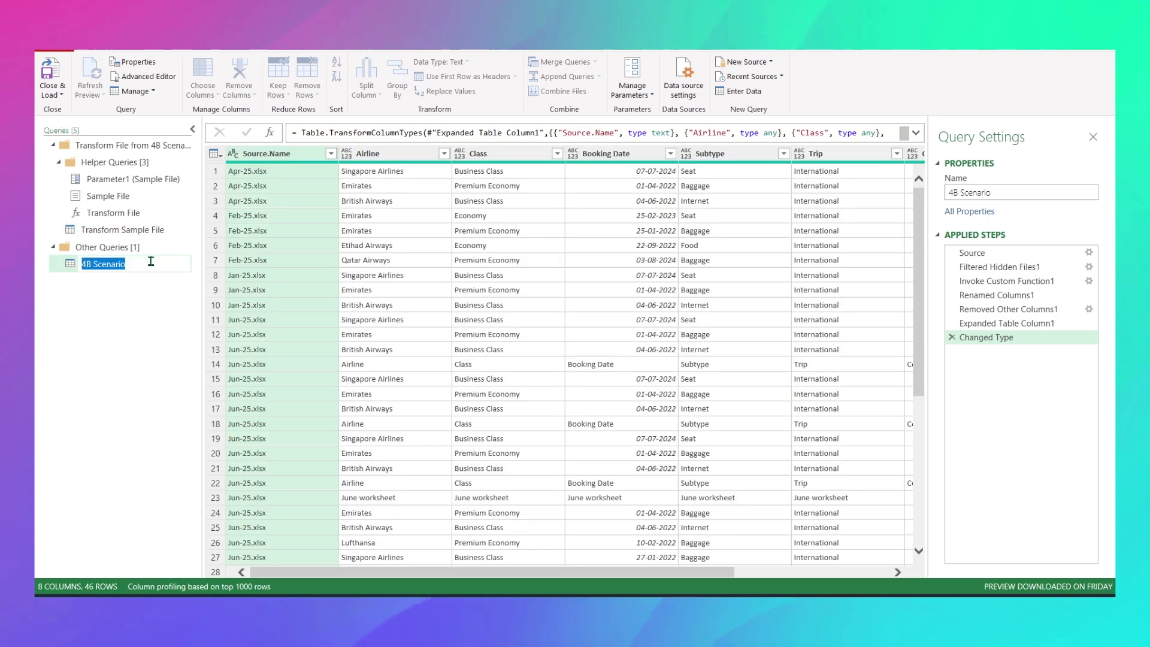
key(Escape)
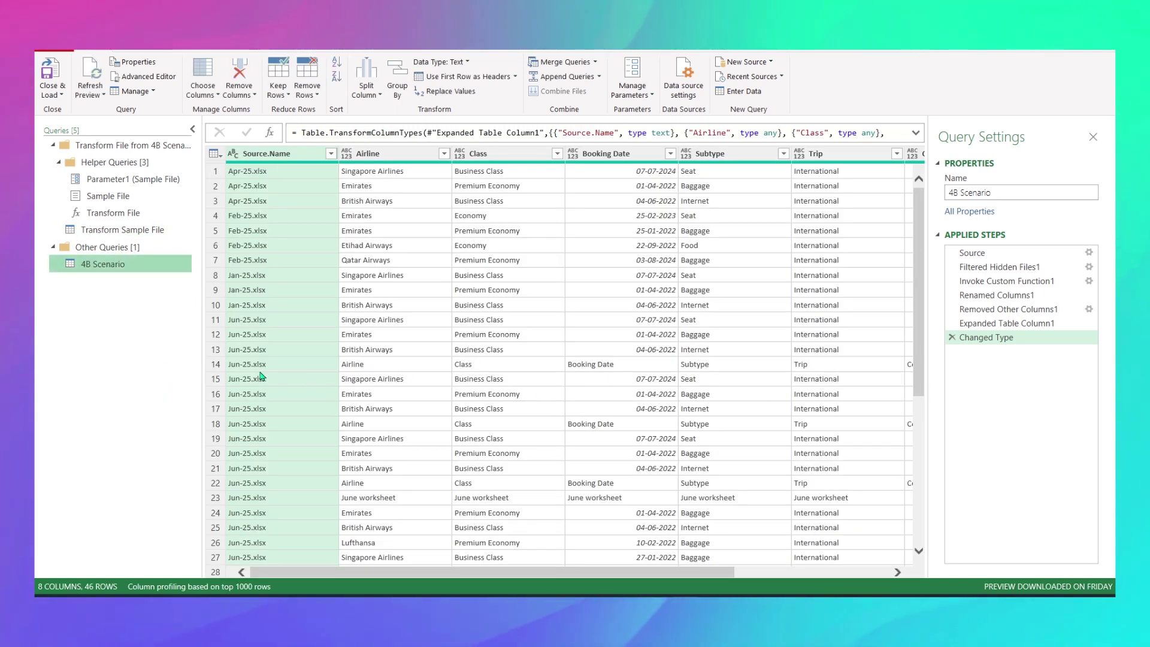
click(919, 415)
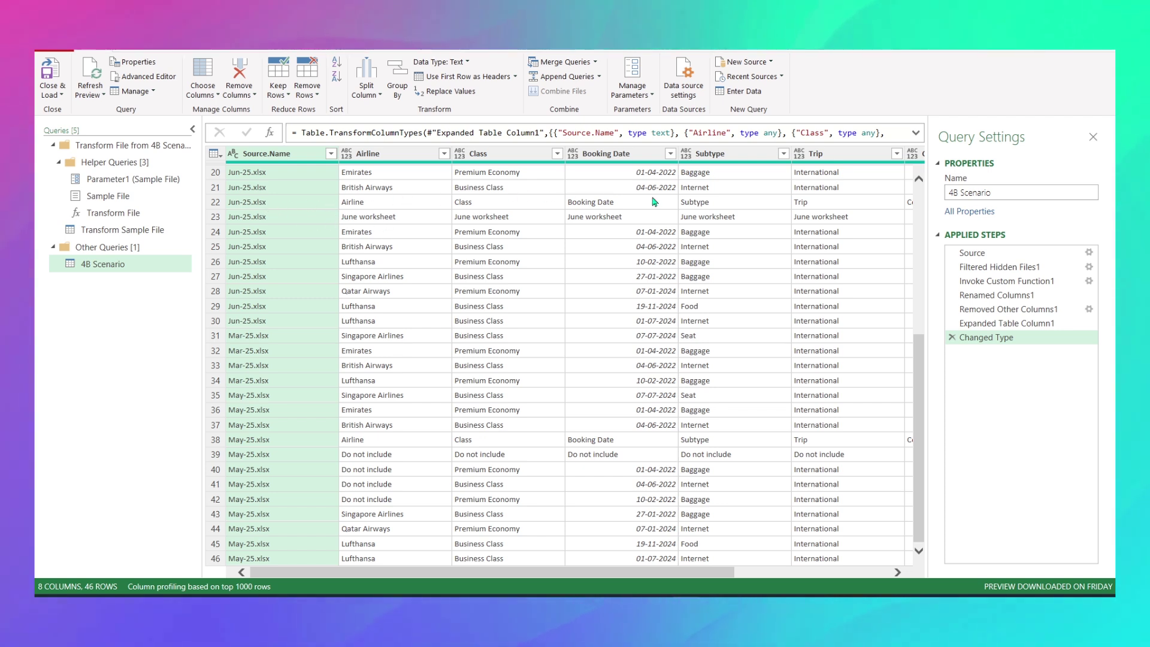
scroll(896, 391, up, 5)
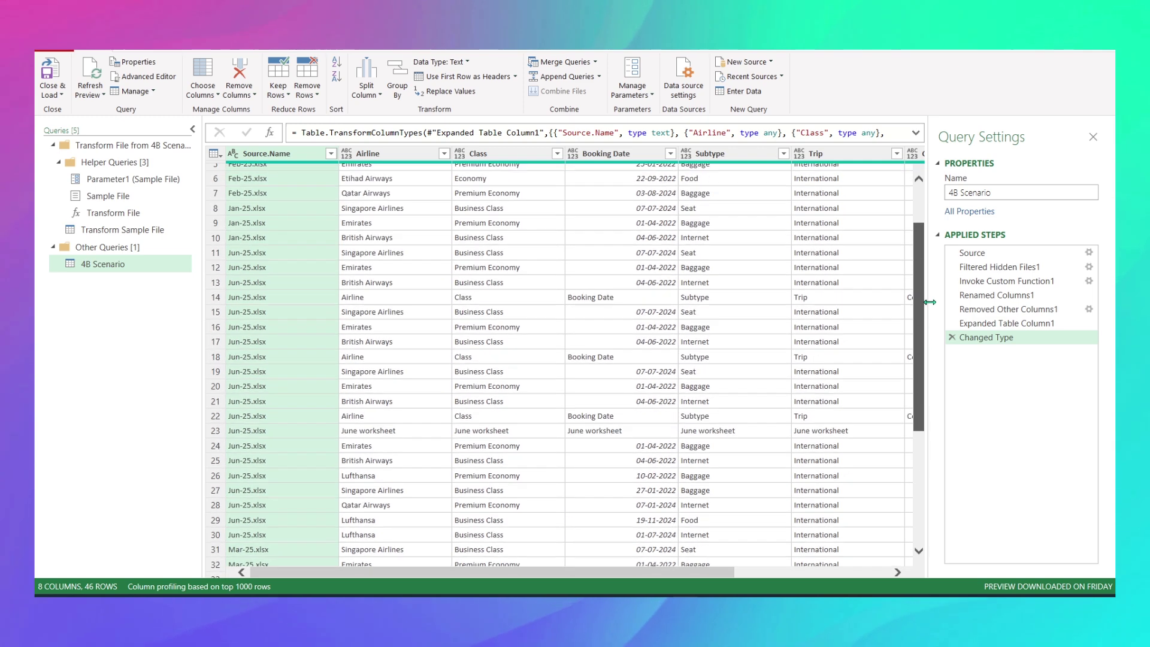
- Filter the Name column after Transform Sample File's Source step to keep sheets whose name begins with "Sheet"
click(149, 230)
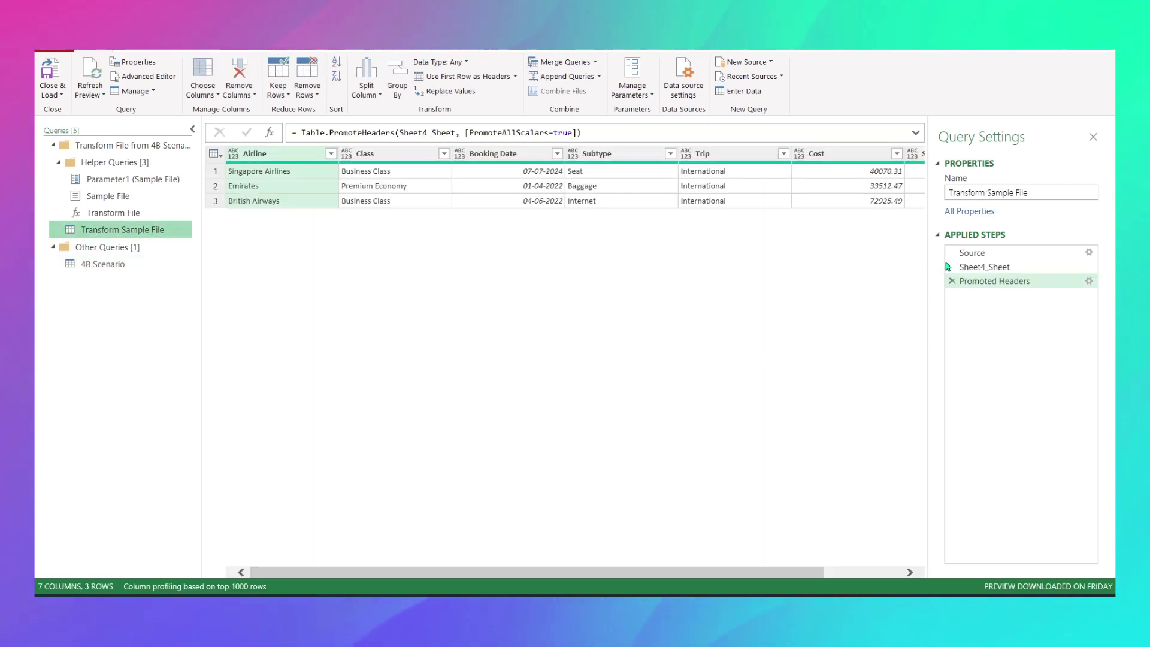
click(966, 254)
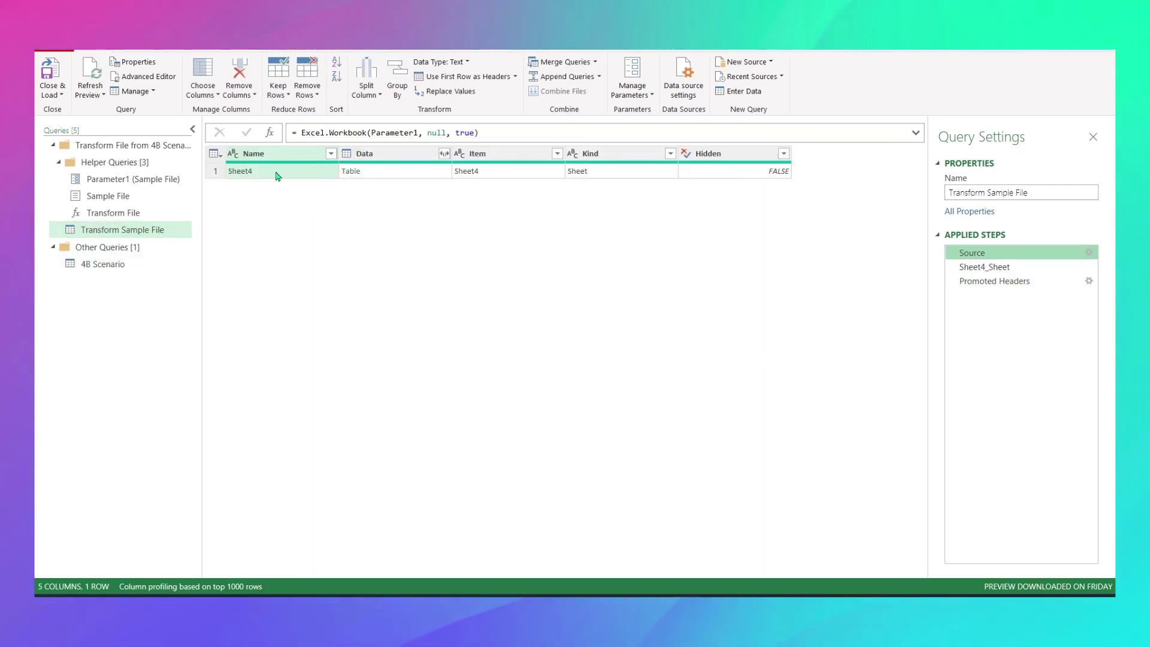
click(331, 154)
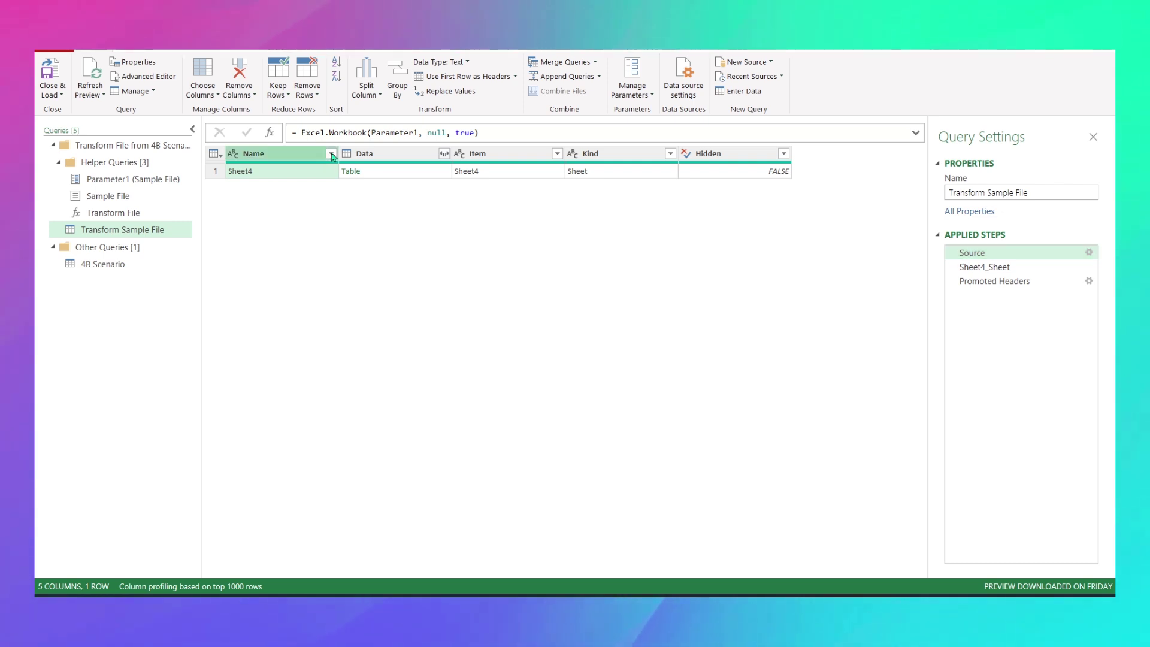
click(331, 155)
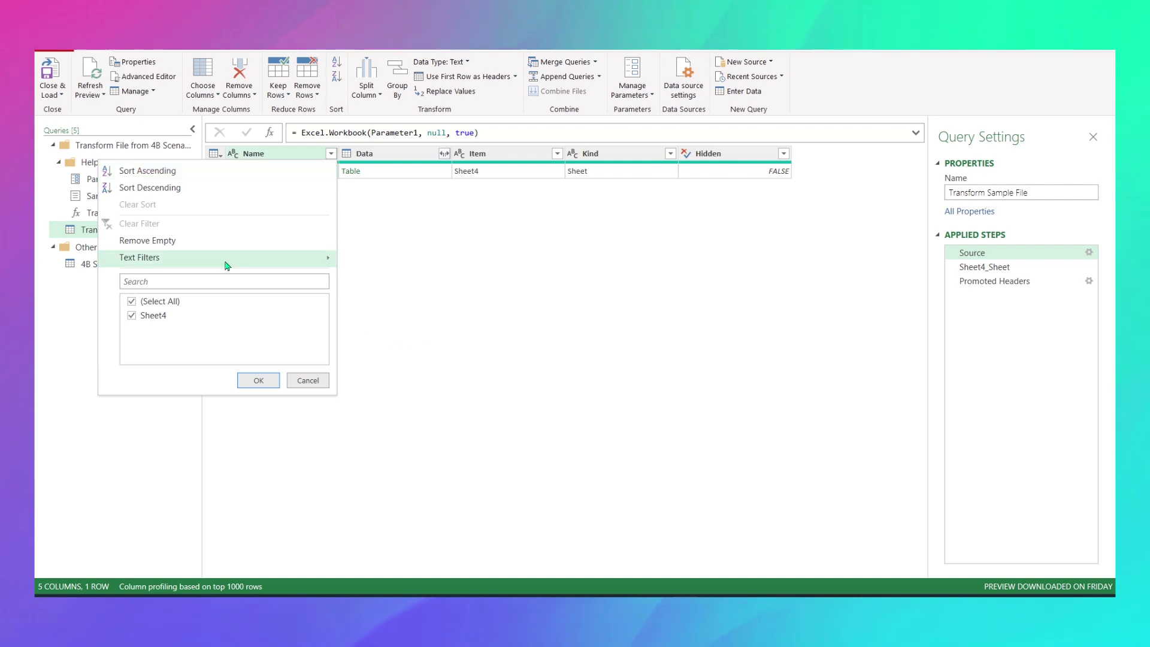
mouse_move(226, 264)
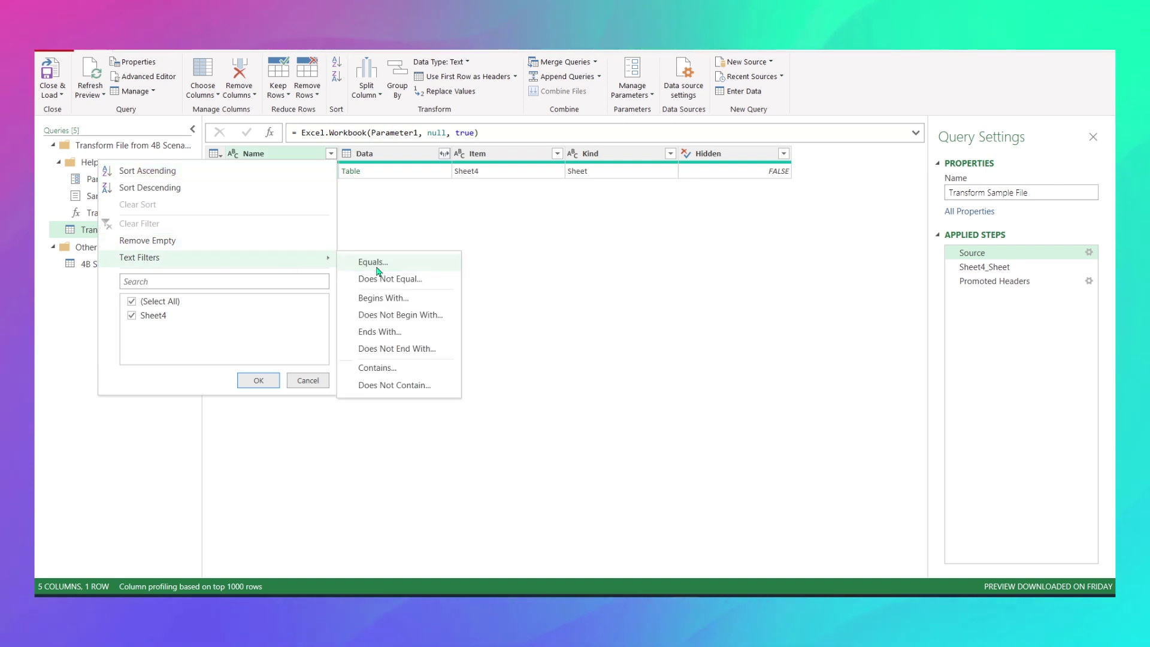
click(373, 298)
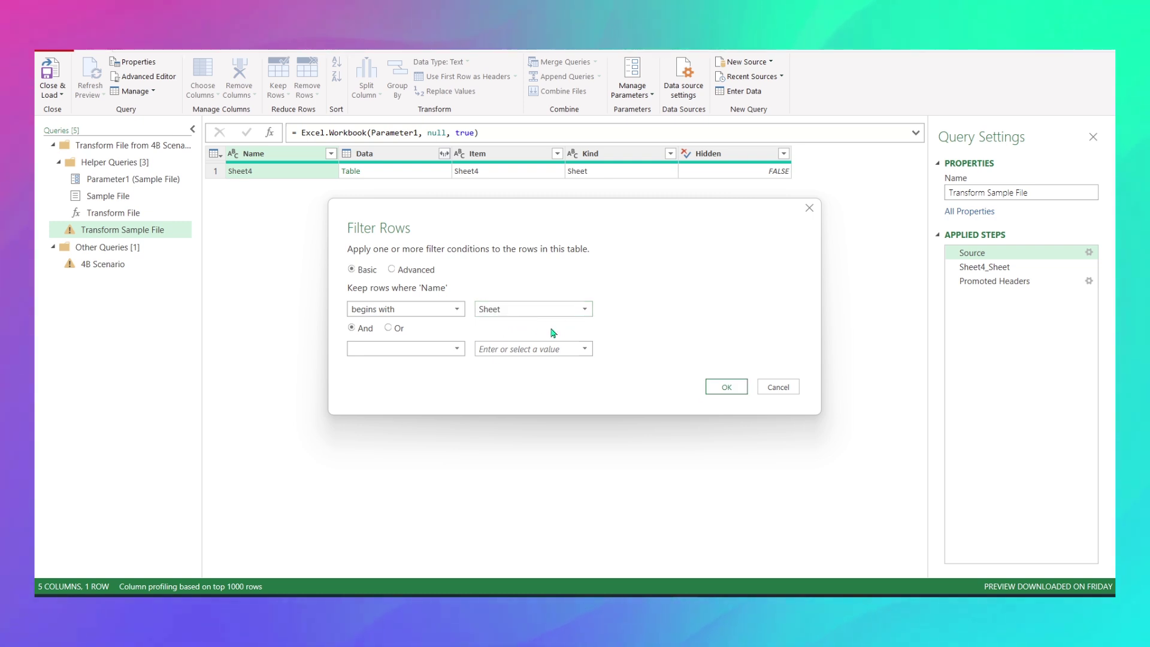
click(726, 386)
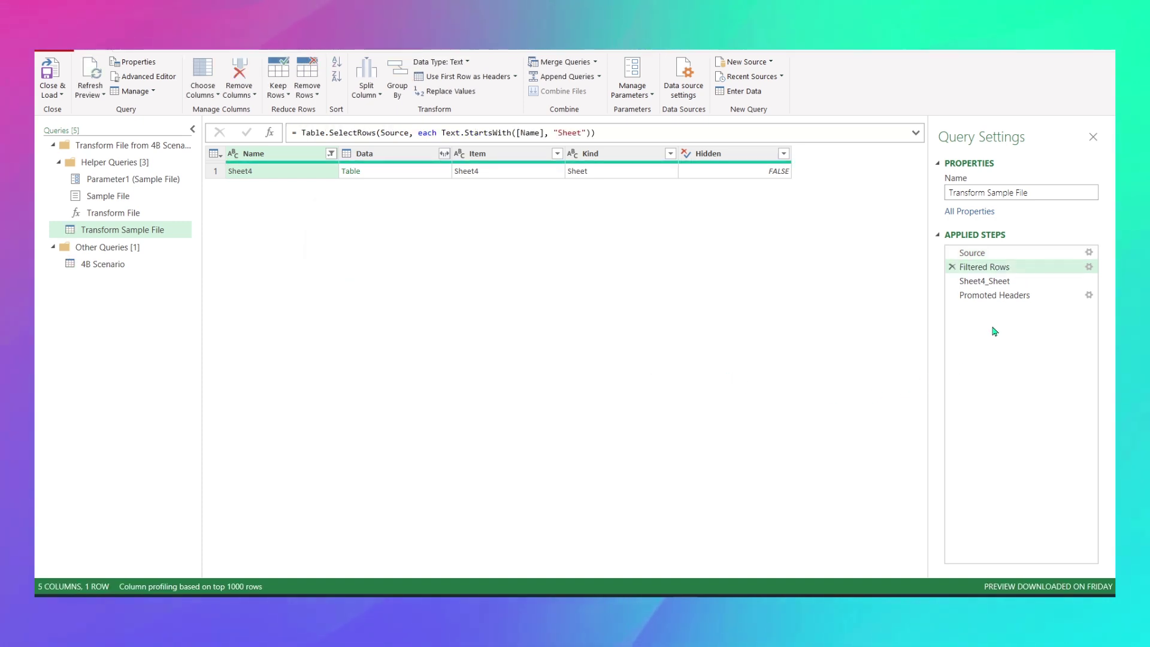
- Filter the Airline column after Transform Sample File's Promoted Headers step to exclude rows equal to "Airline", and view the 4B Scenario query
click(991, 296)
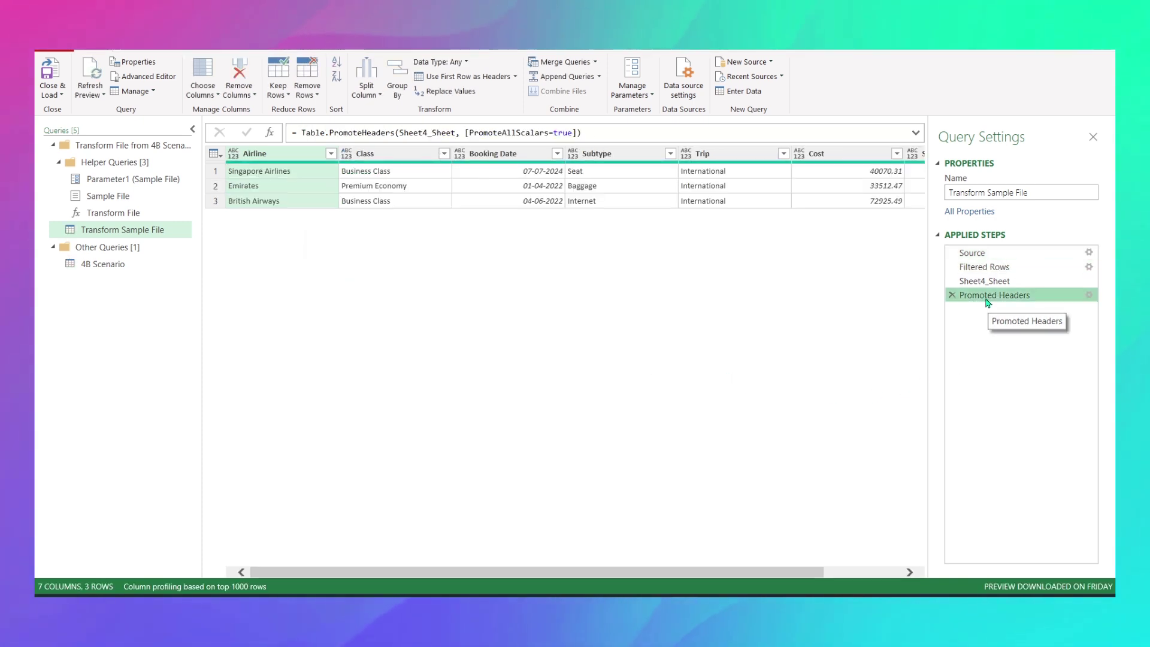
click(331, 154)
mouse_move(247, 258)
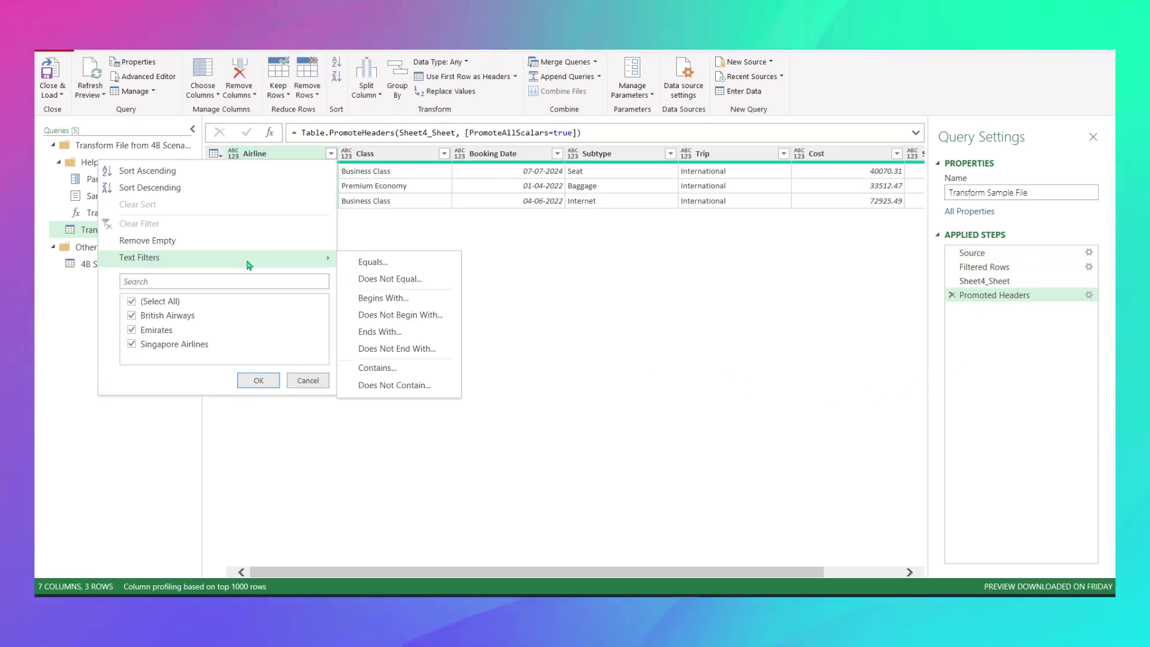
click(390, 279)
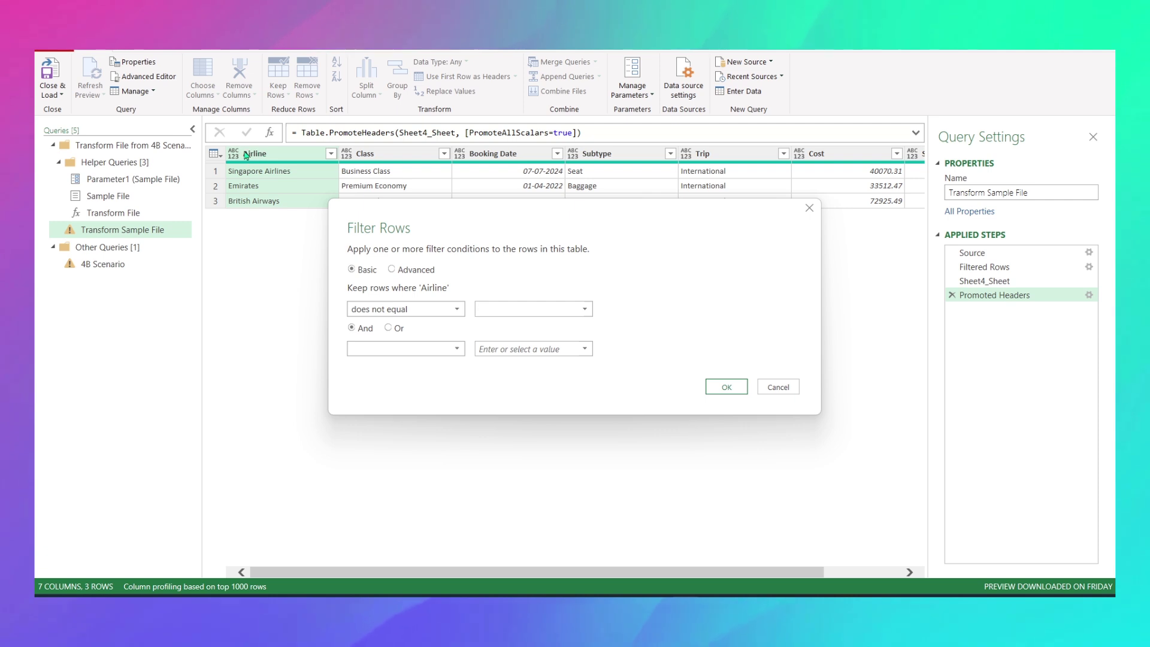
text(Airline)
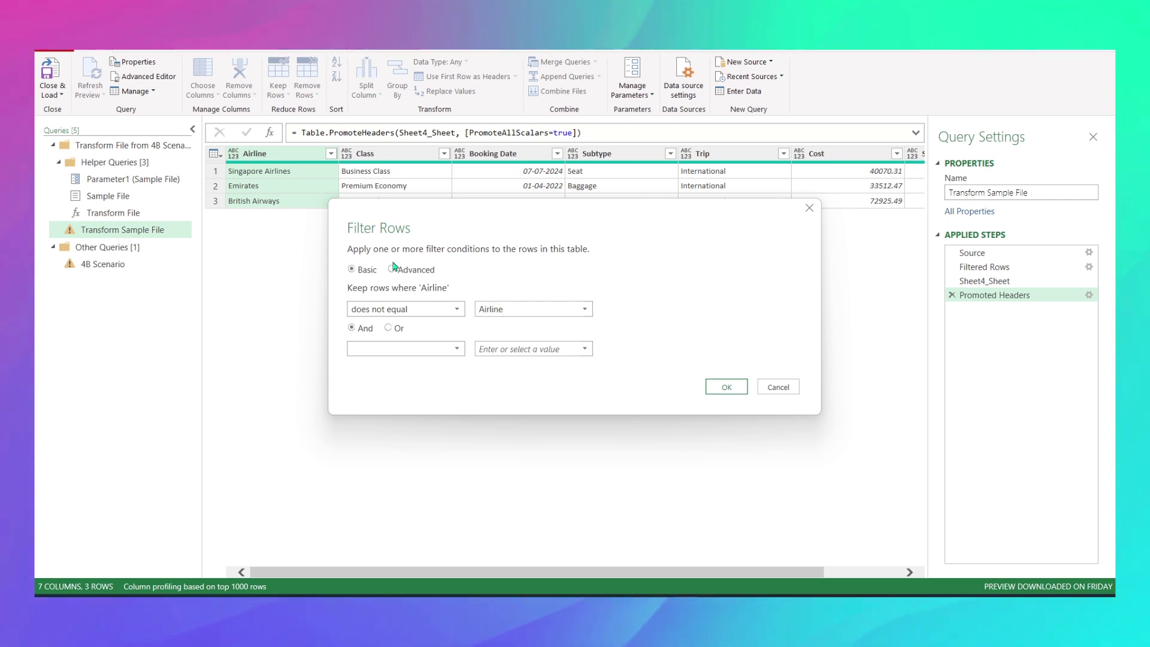
click(724, 388)
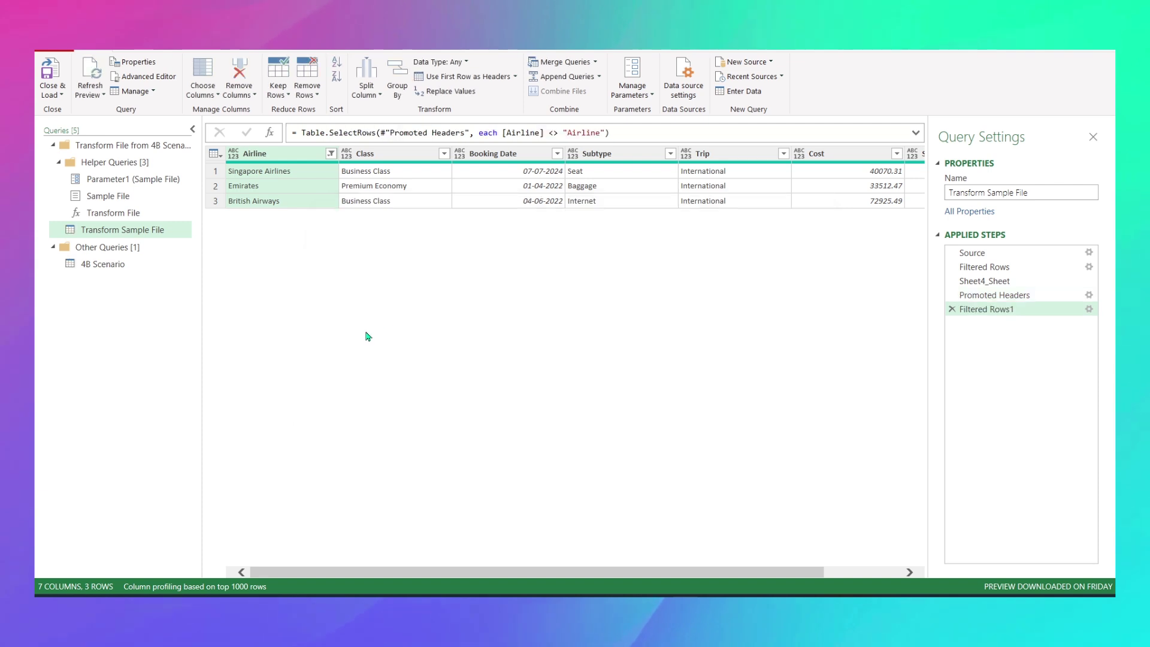
click(113, 265)
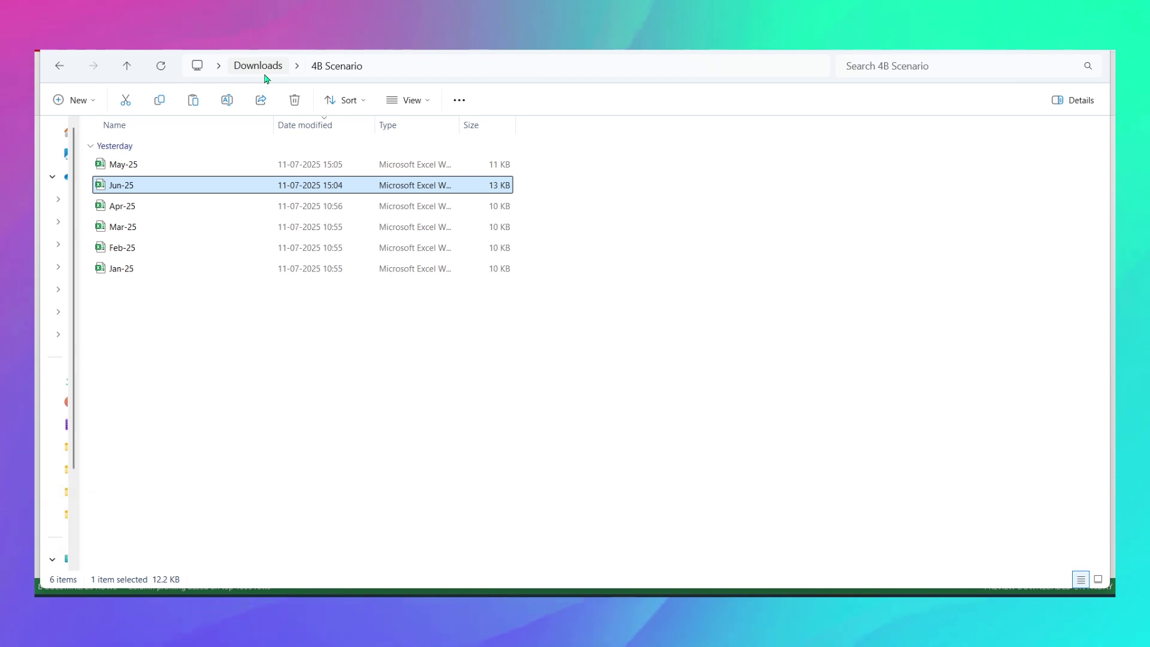
- Open the Jan-25 and Feb-25 workbooks in the 4A Scenario folder of Downloads to check their sheet names and data
click(264, 75)
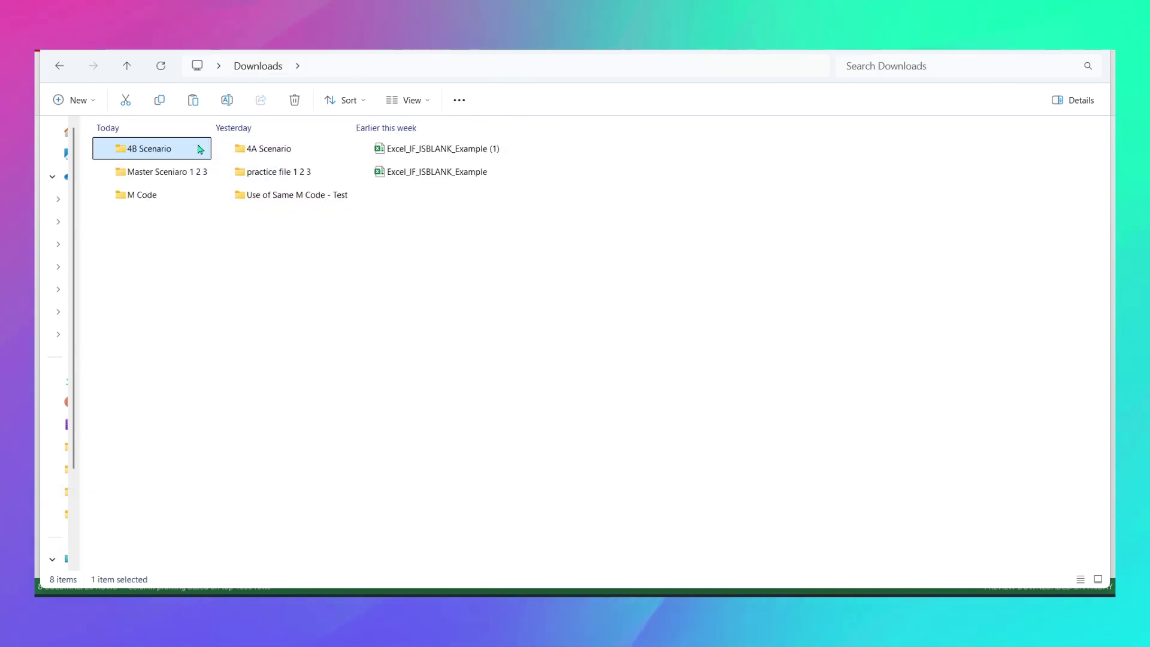
double_click(267, 153)
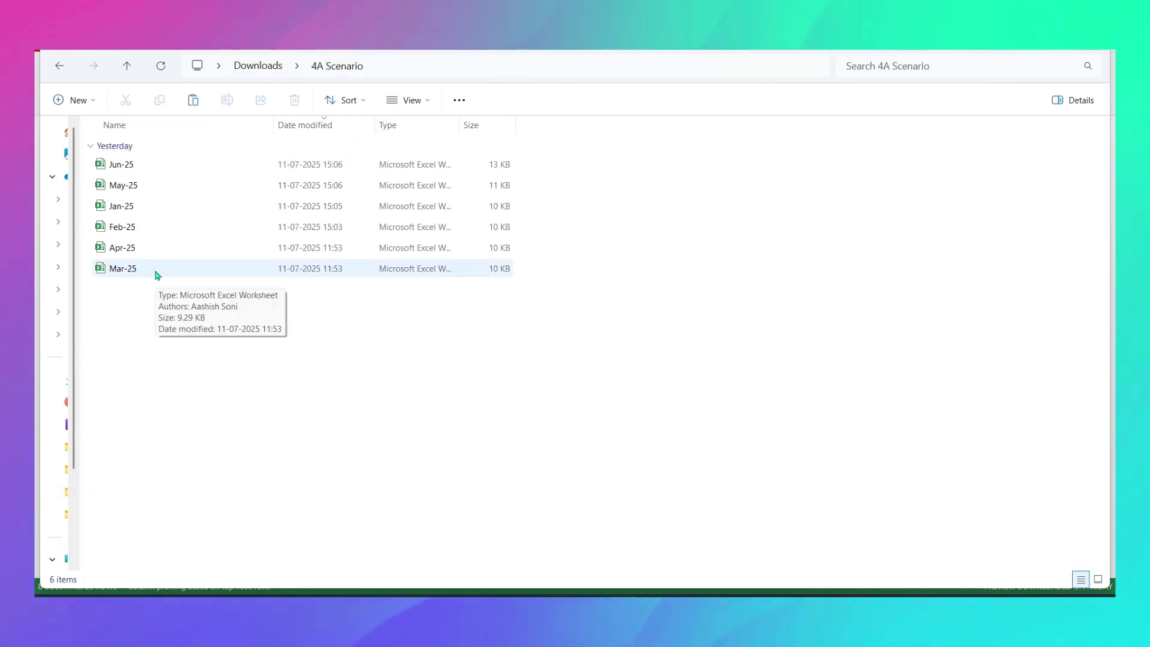
double_click(158, 207)
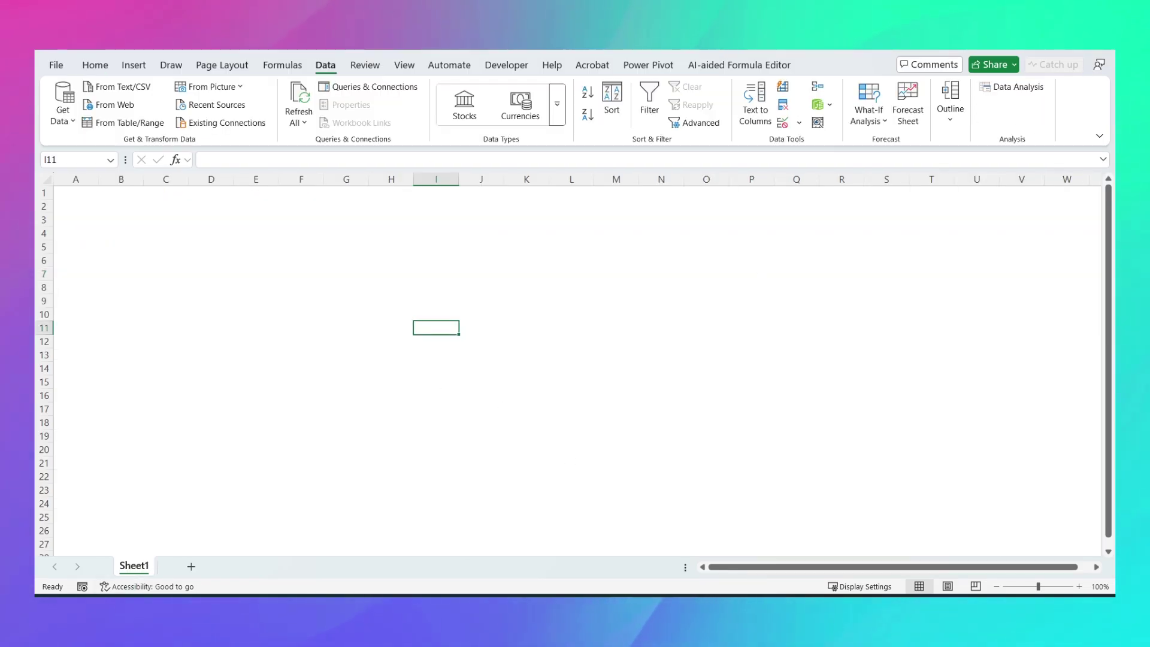
key(alt+Tab)
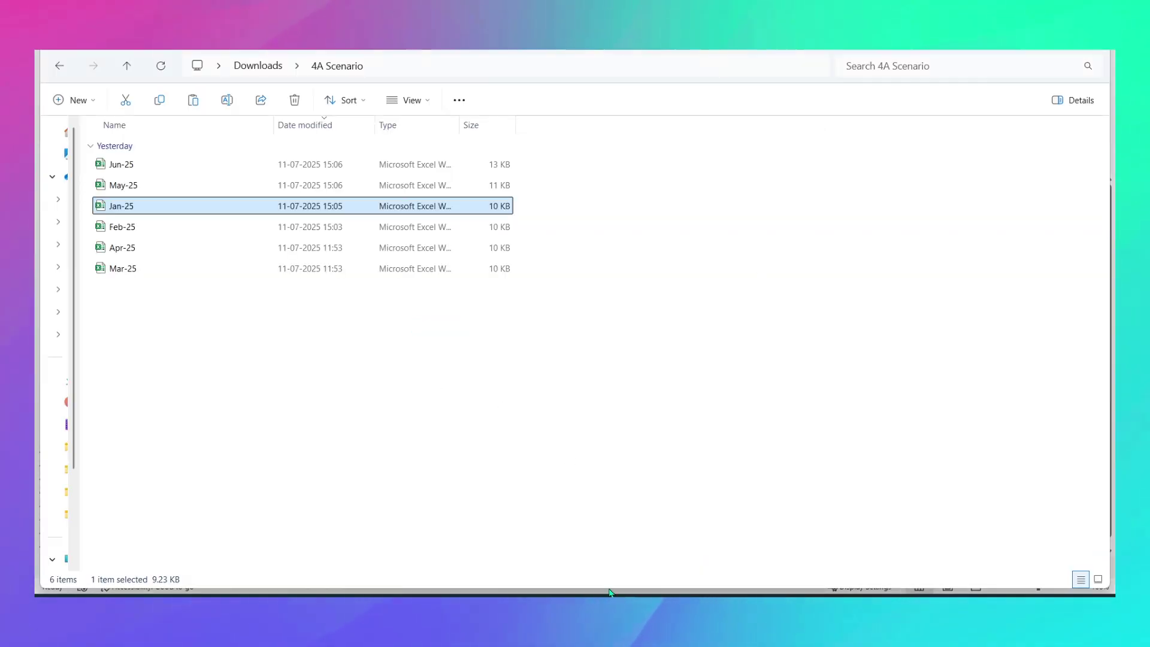
double_click(162, 227)
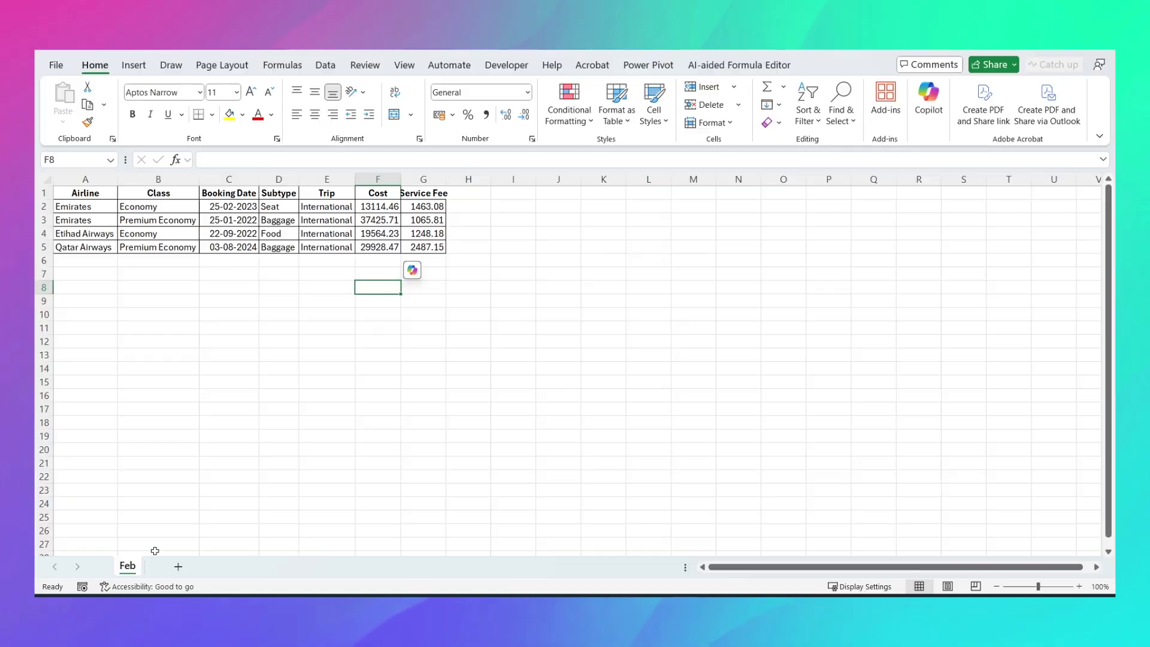
click(1092, 51)
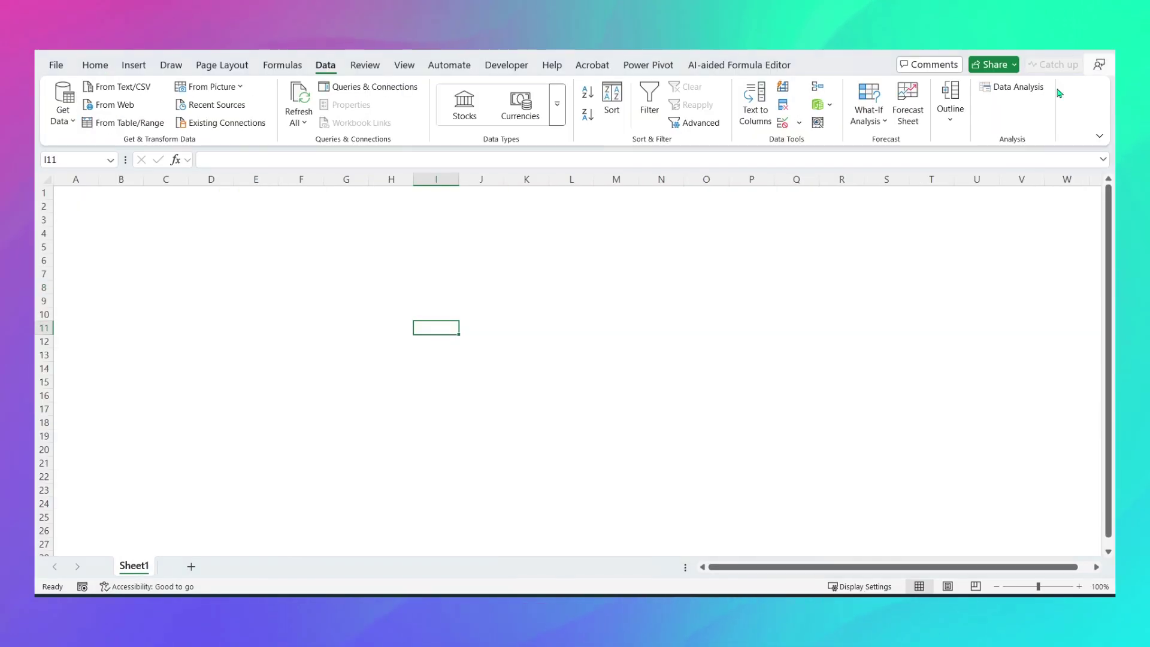
key(alt+Tab)
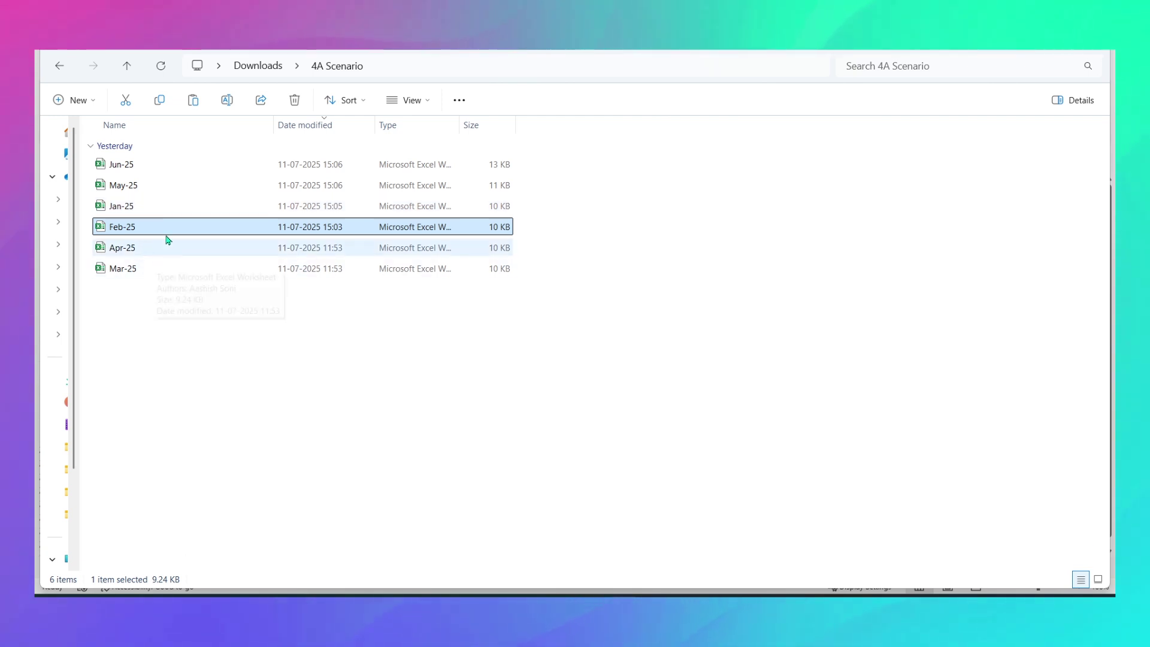
- Examine the sheets of the May-25 and Jun-25 workbooks, including the May, summary, Jun, Jul and Aug sheets
double_click(159, 185)
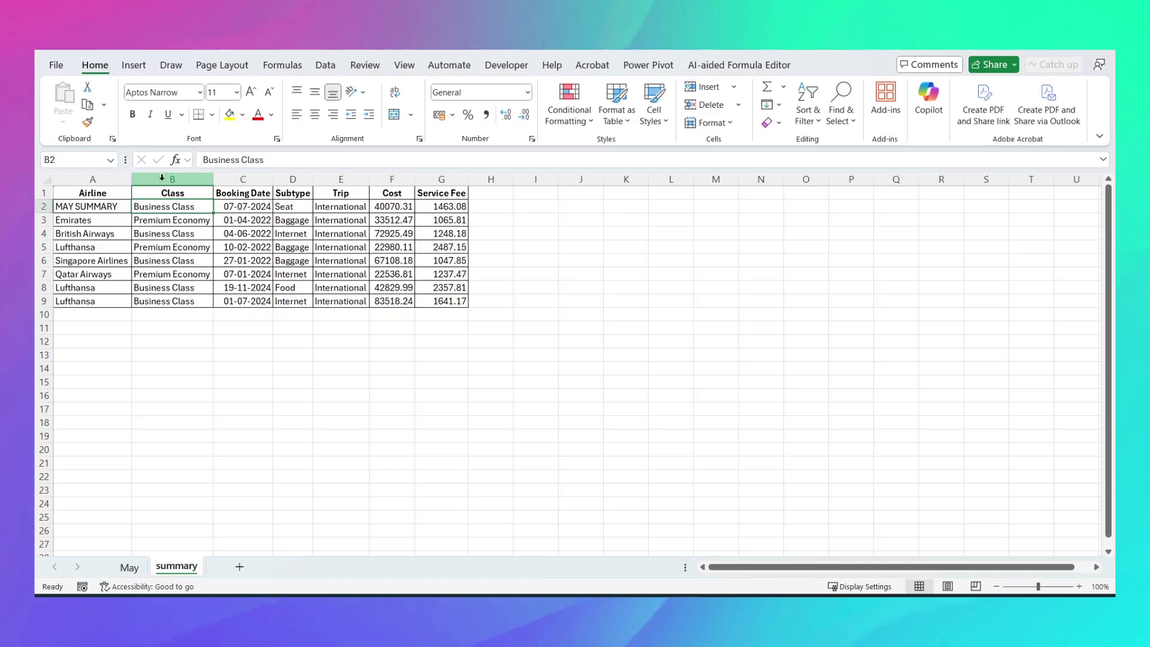
click(129, 569)
click(169, 574)
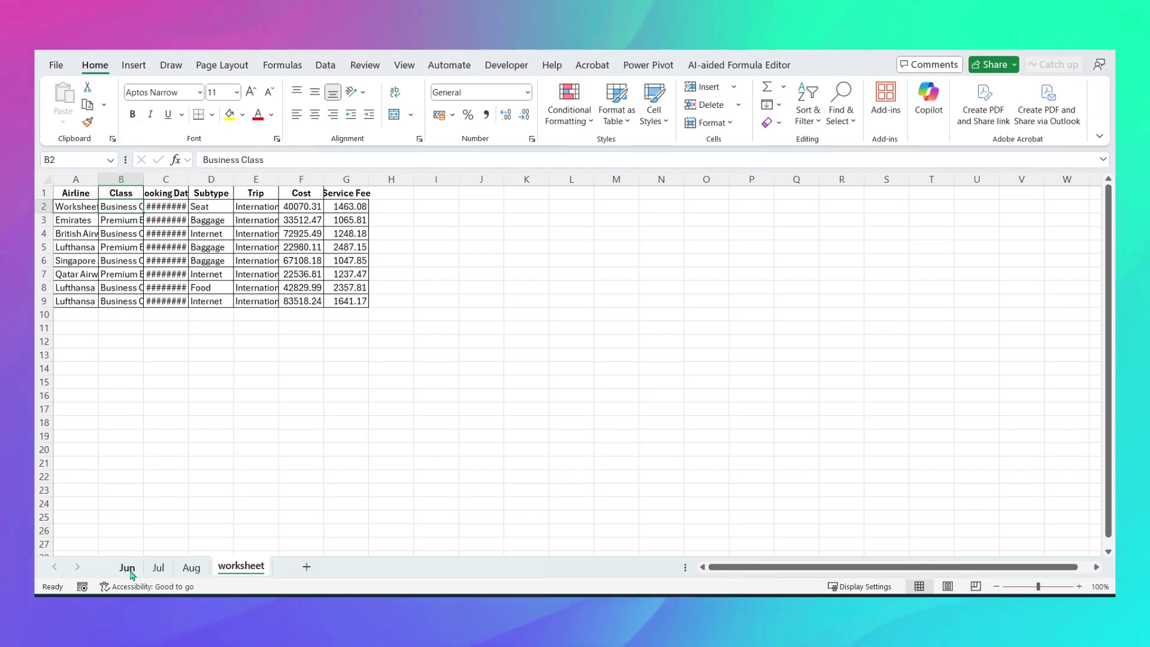
click(128, 567)
click(158, 567)
click(190, 569)
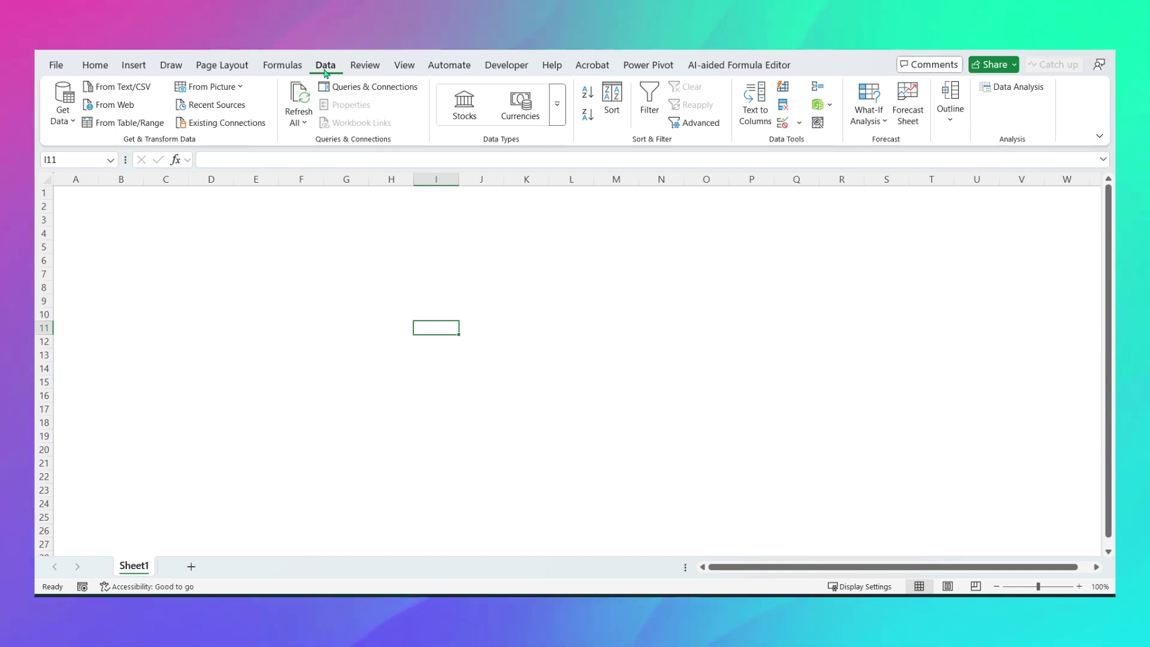
- Import the 4A Scenario folder from Downloads into the blank workbook, combining its files in Power Query with the first file's Apr sheet
click(62, 105)
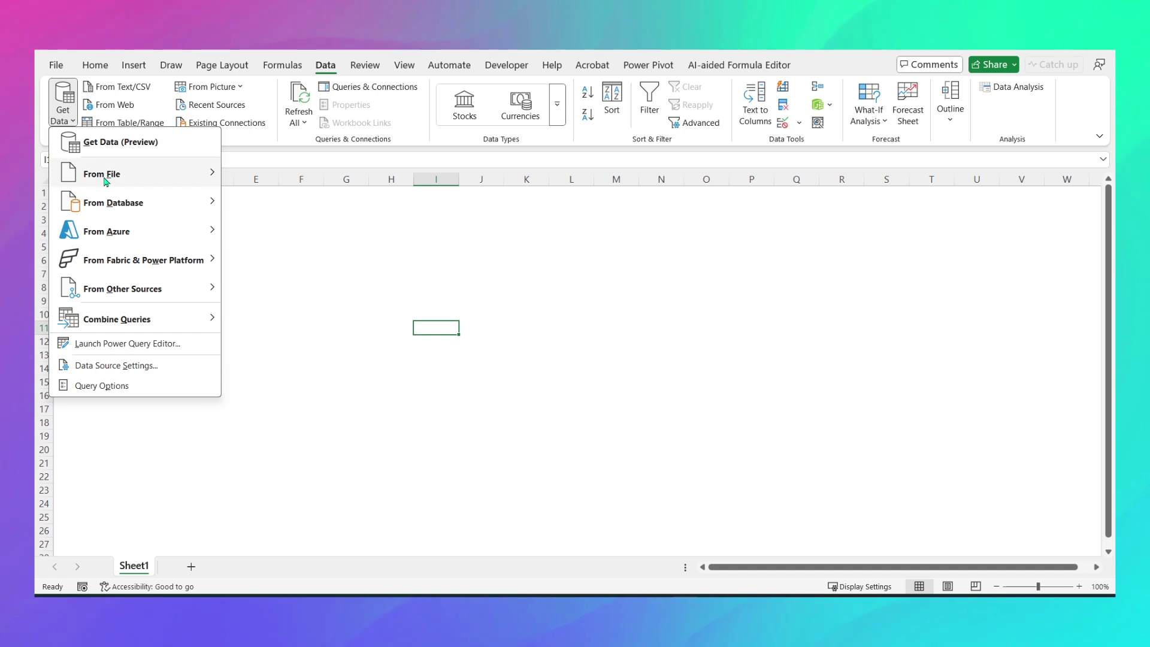
mouse_move(211, 169)
click(294, 316)
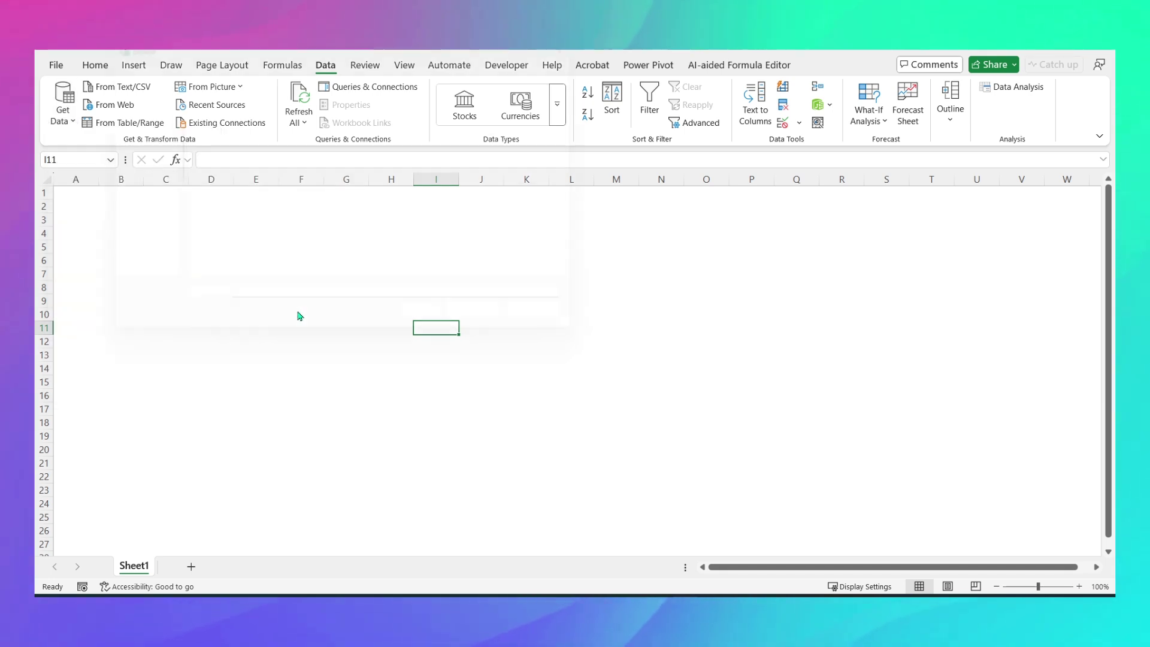
click(240, 158)
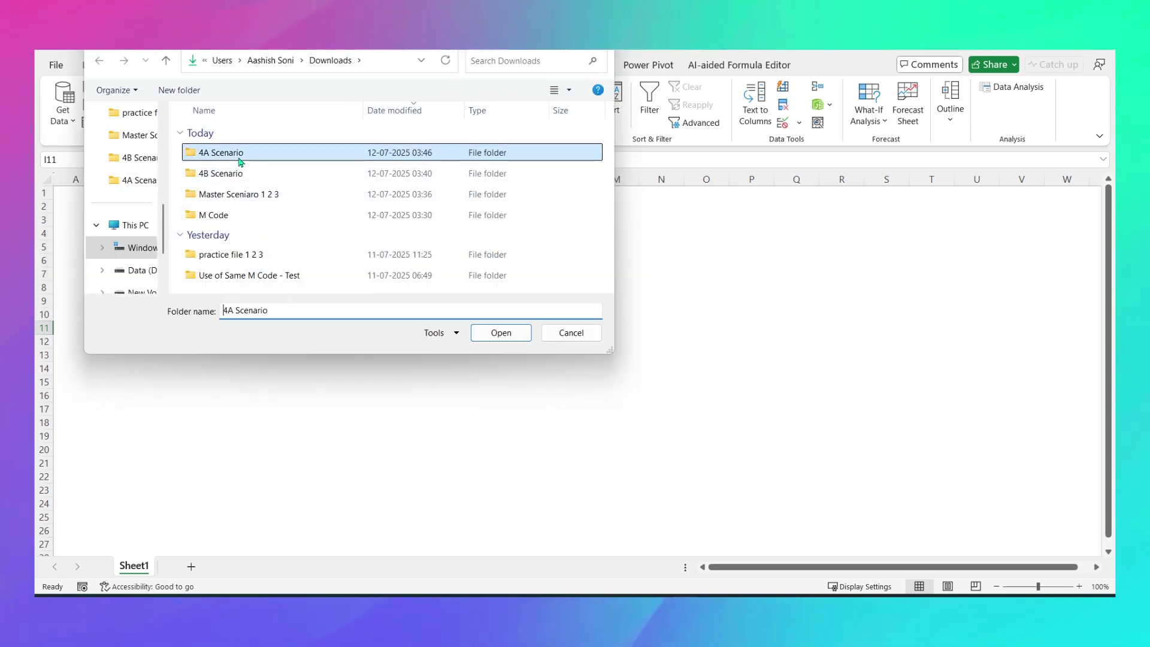
click(497, 333)
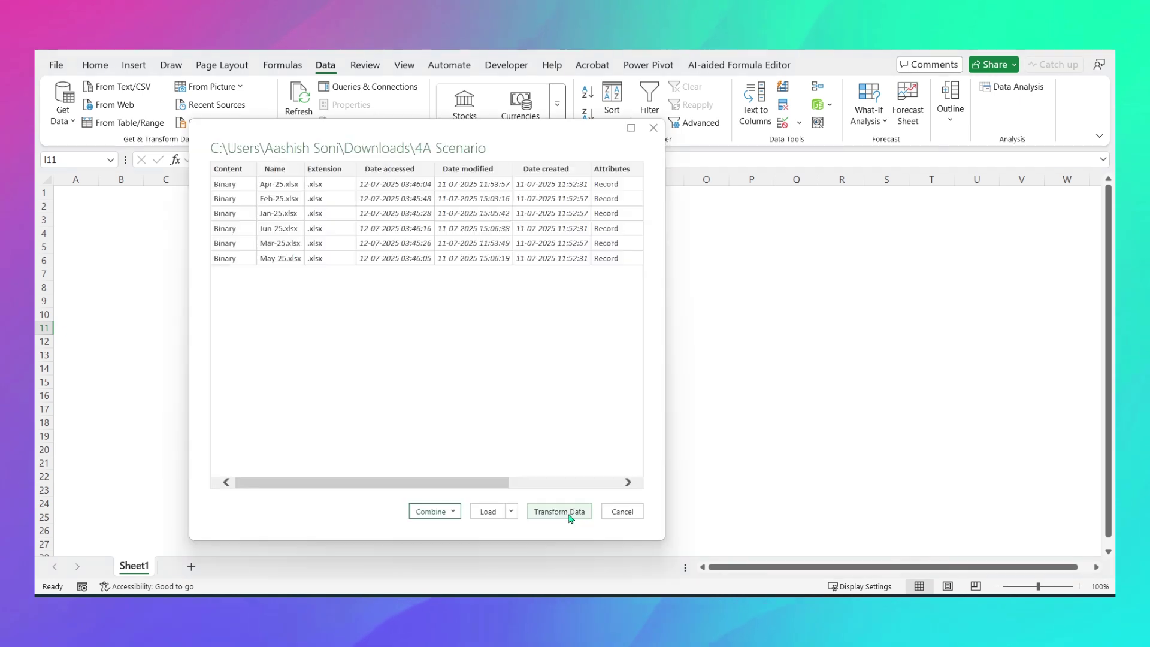
click(567, 514)
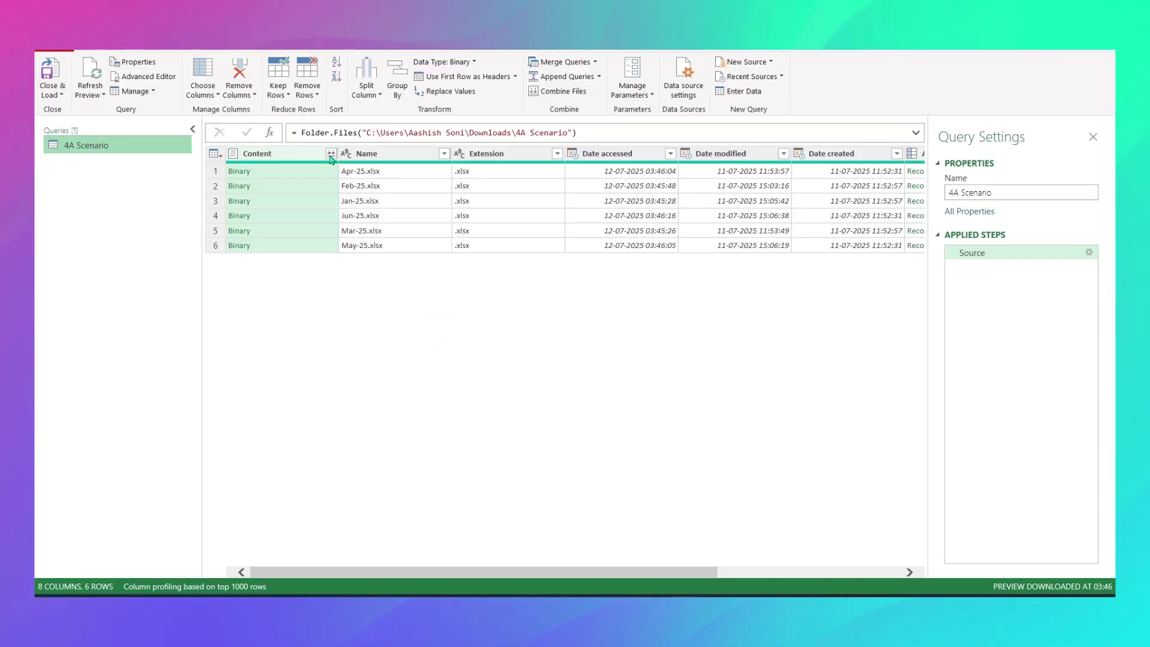
click(330, 155)
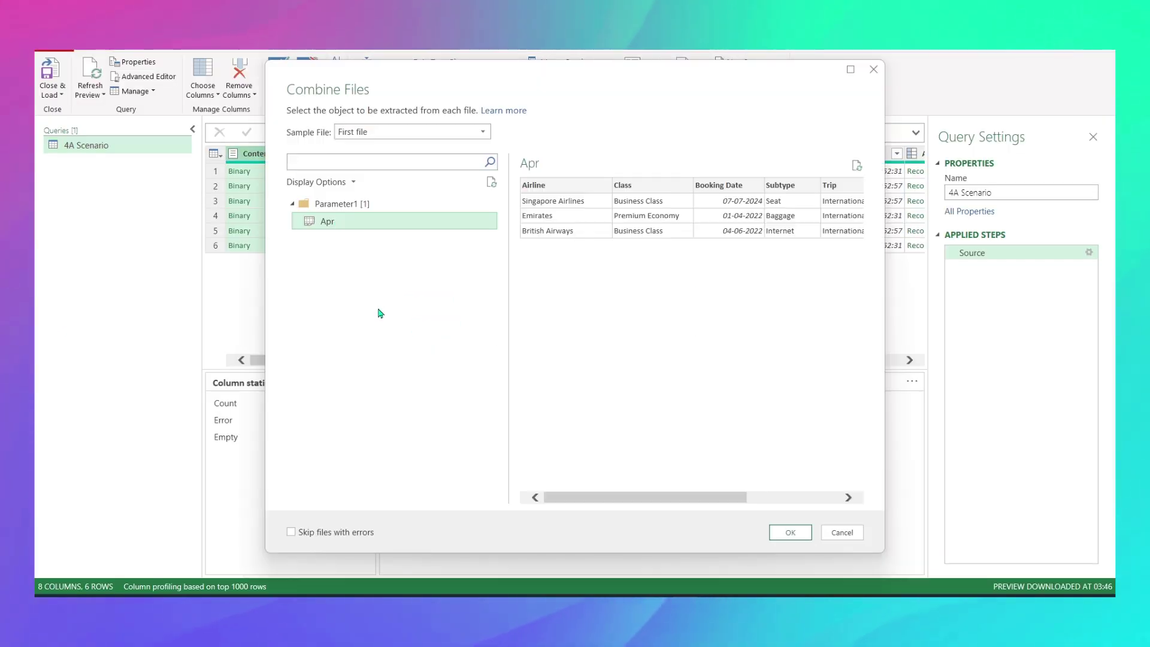
click(788, 532)
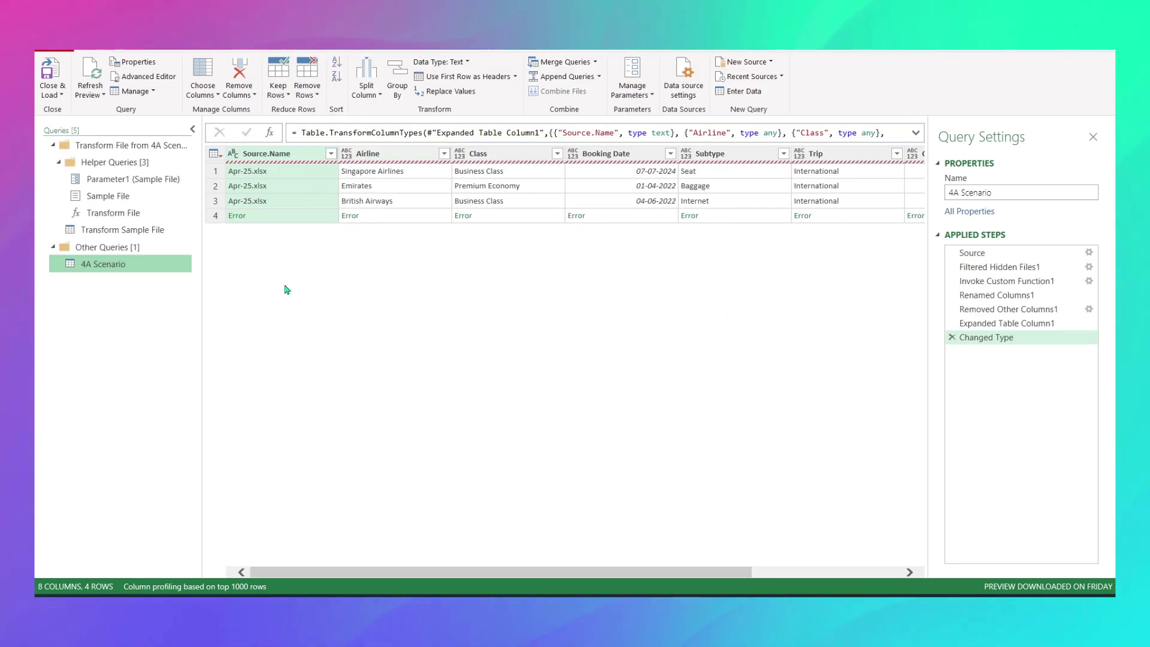
- Delete the Promoted Headers and Navigation steps from the Transform Sample File query, keeping only Source
click(133, 234)
click(132, 230)
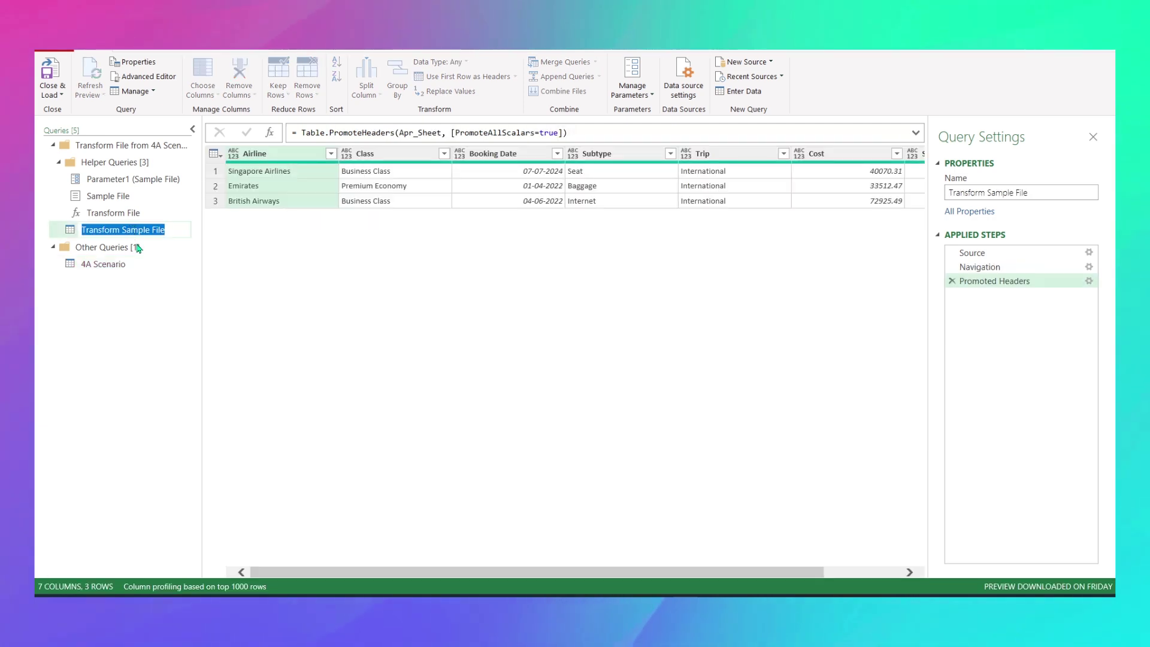
key(Return)
click(952, 281)
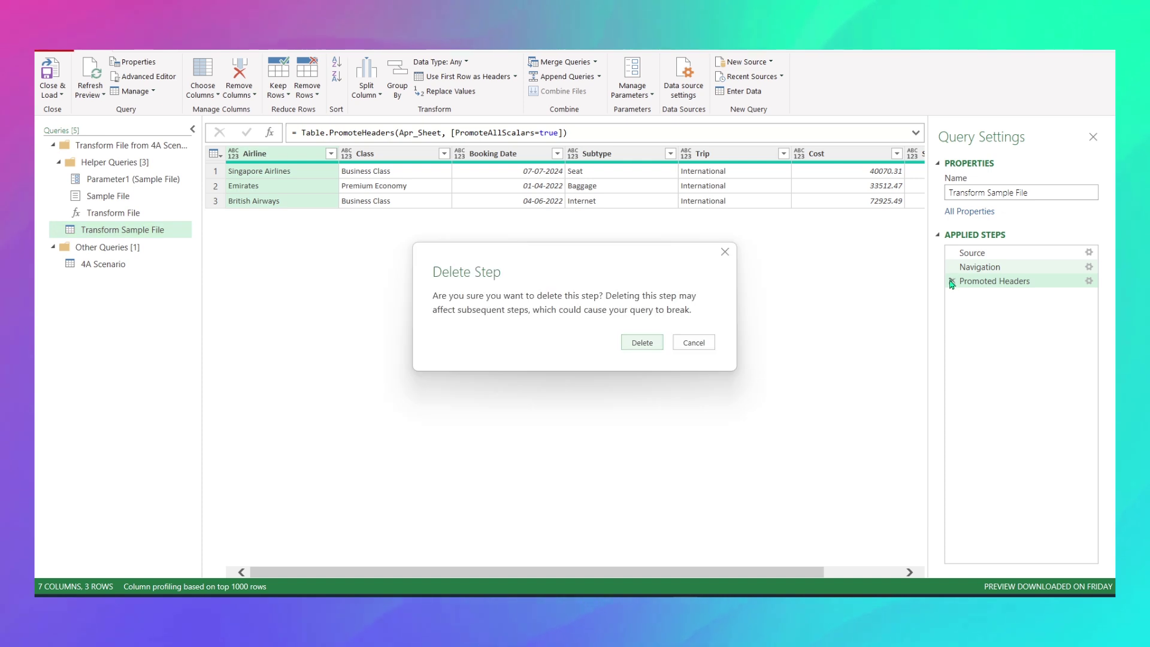
click(642, 343)
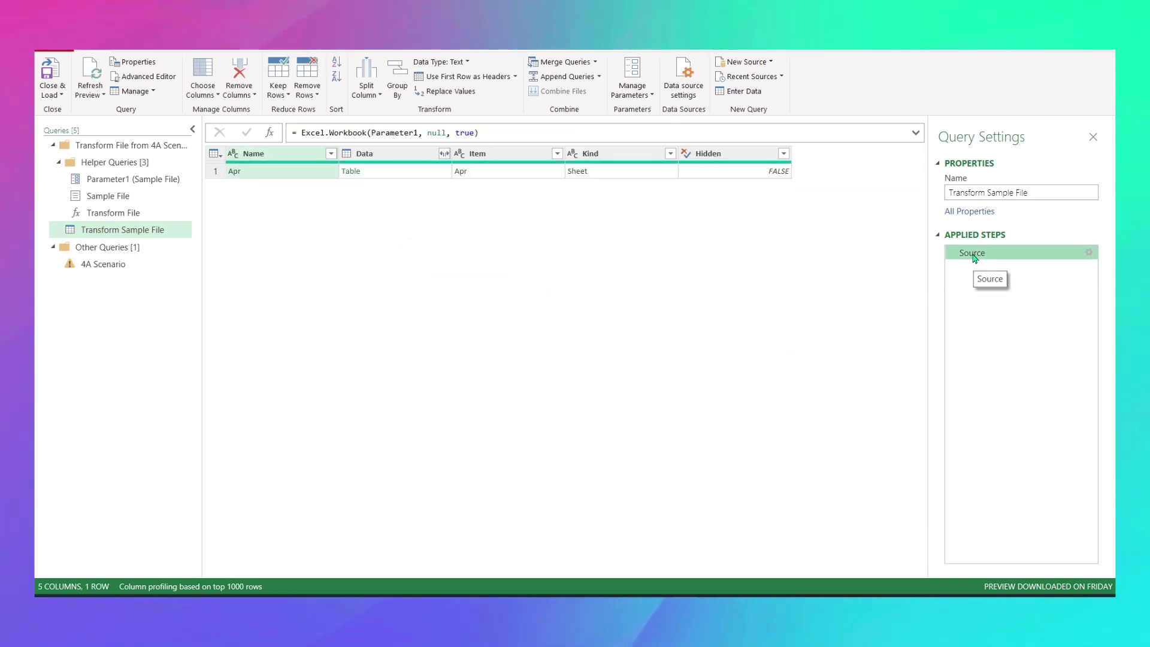
- Replace Transform Sample File's M code with the copied code that excludes summary, roughdata and worksheet sheets, combines the rest and removes repeated headers
click(166, 78)
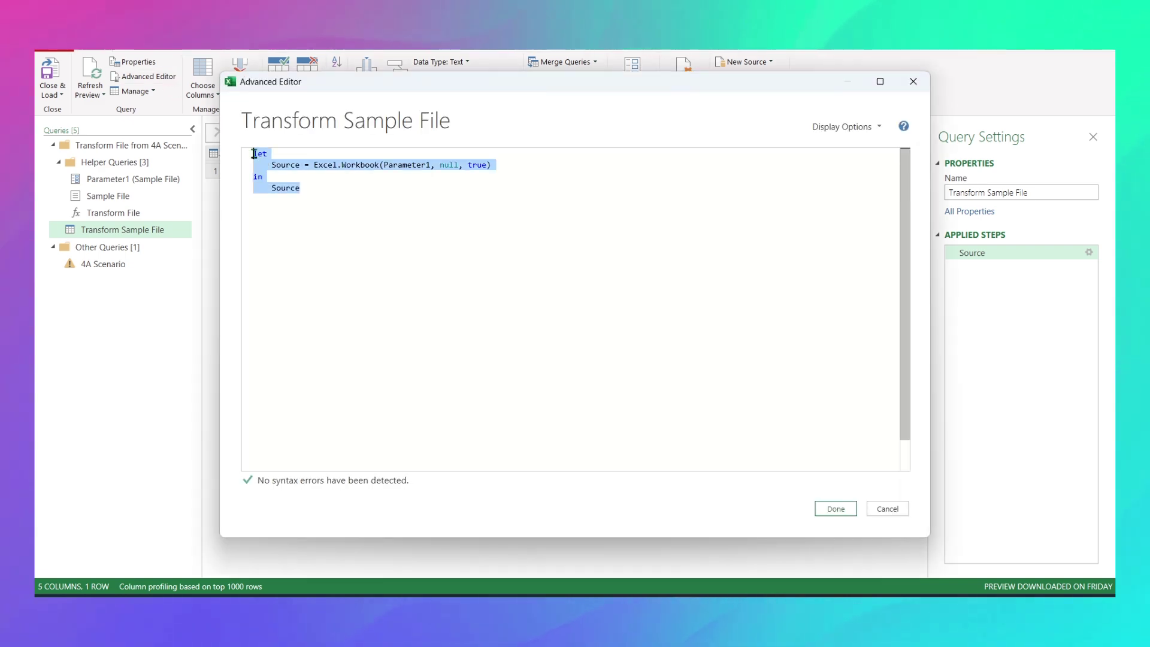
key(Delete)
key(ctrl+v)
scroll(788, 294, up, 2)
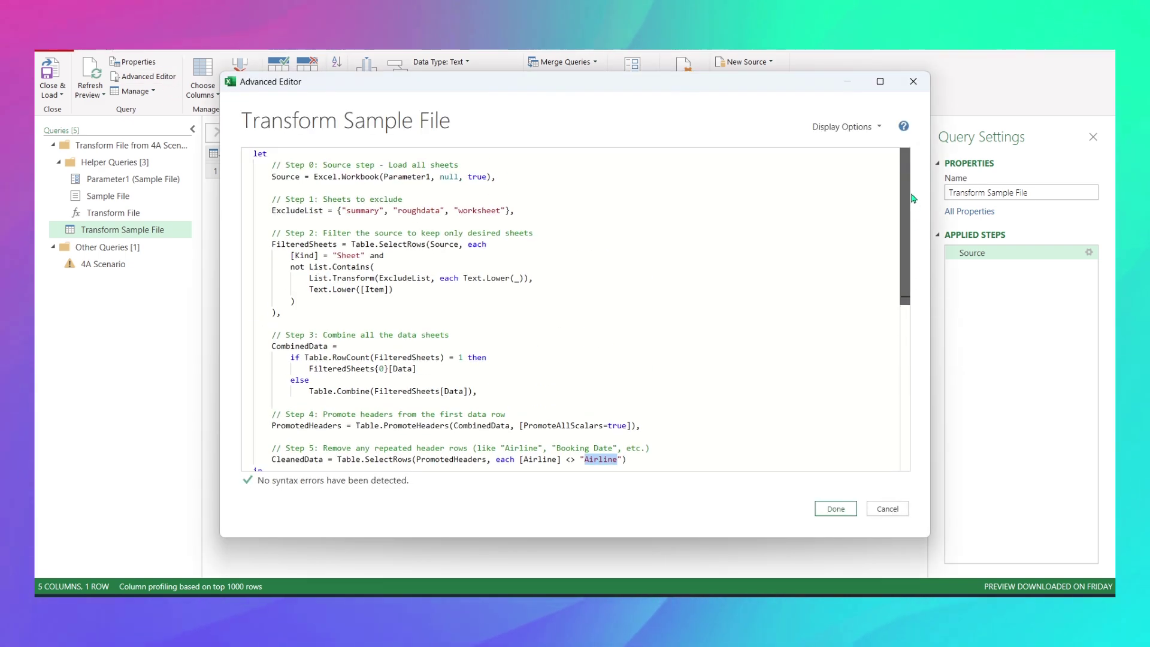
click(787, 294)
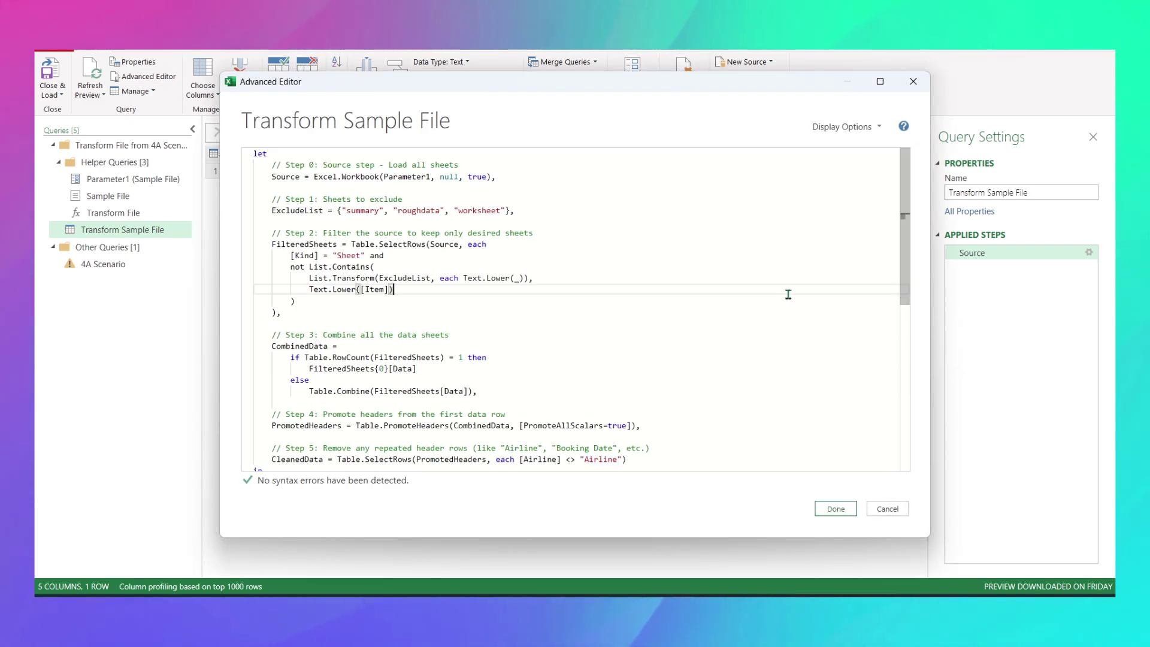
click(835, 508)
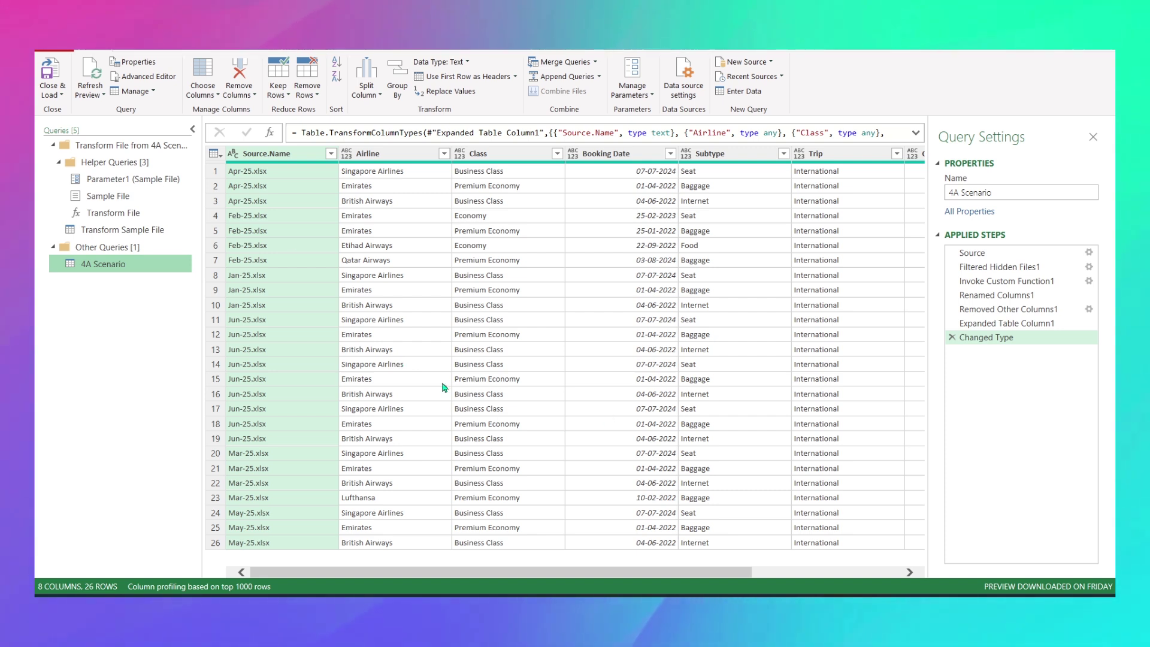
- Try adding a fourth entry, "Re", to ExcludeList in Transform Sample File's M code, and remove it again
click(86, 231)
click(165, 73)
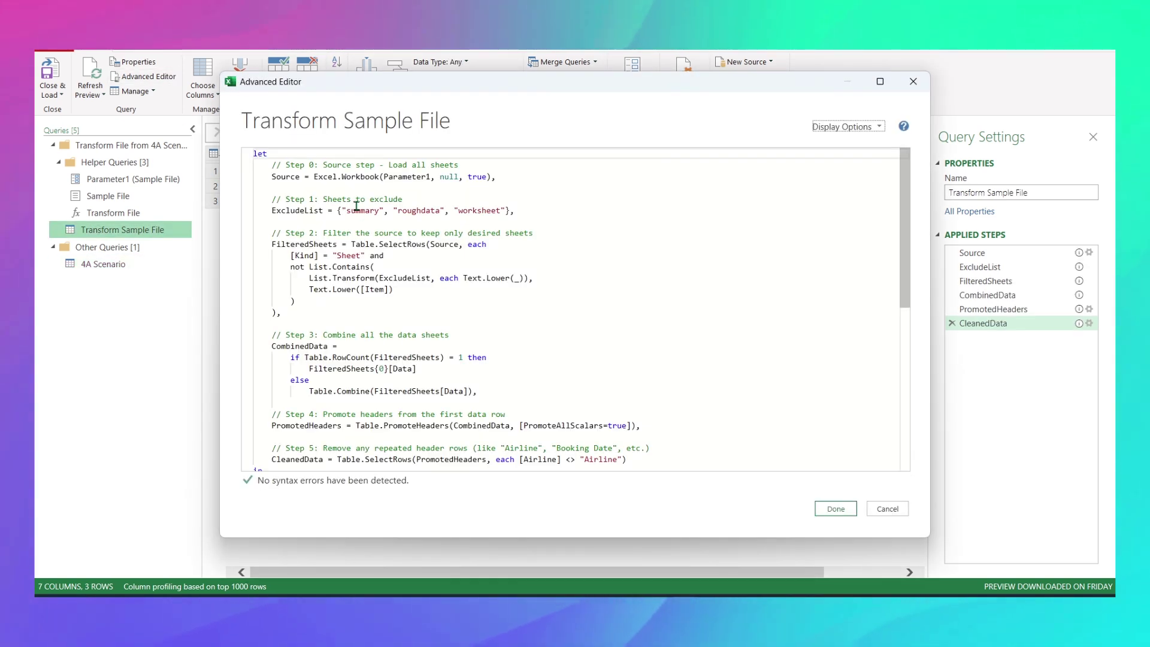
click(508, 210)
text(,)
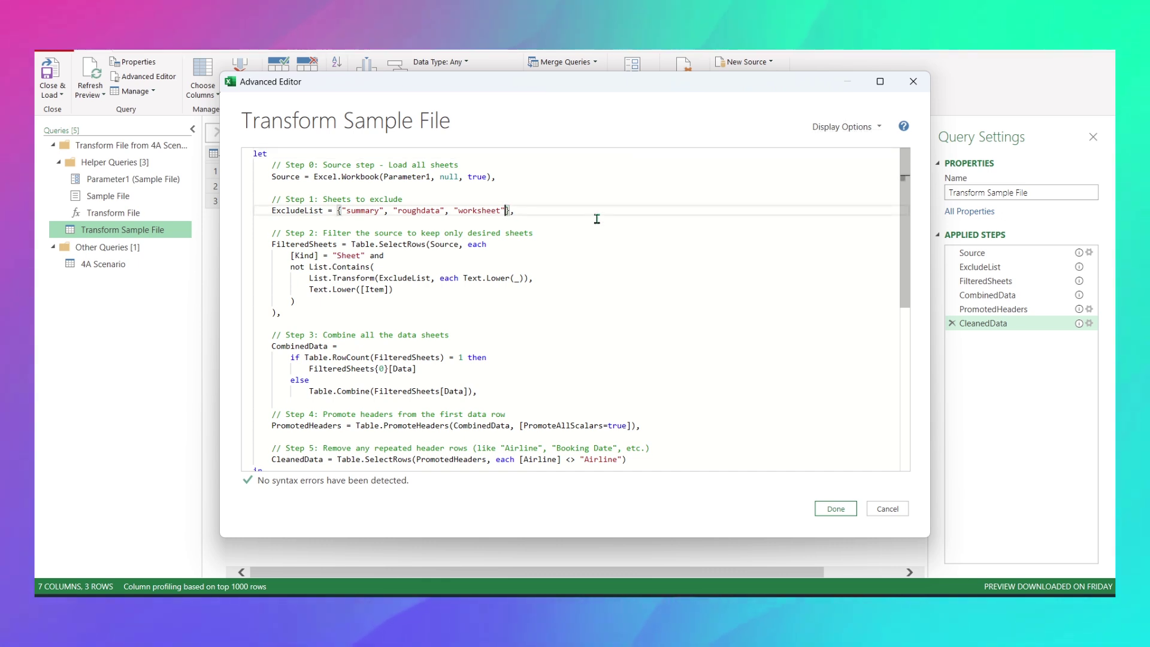
text("Re)
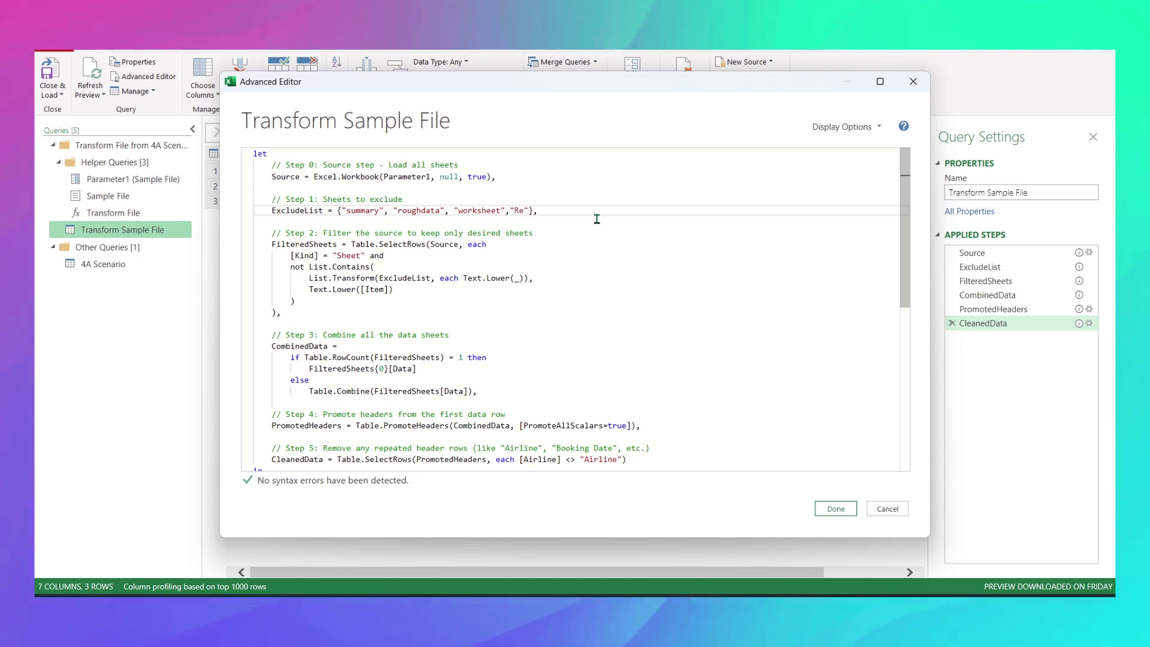
key(BackSpace)
key(BackSpace)
key(BackSpace)
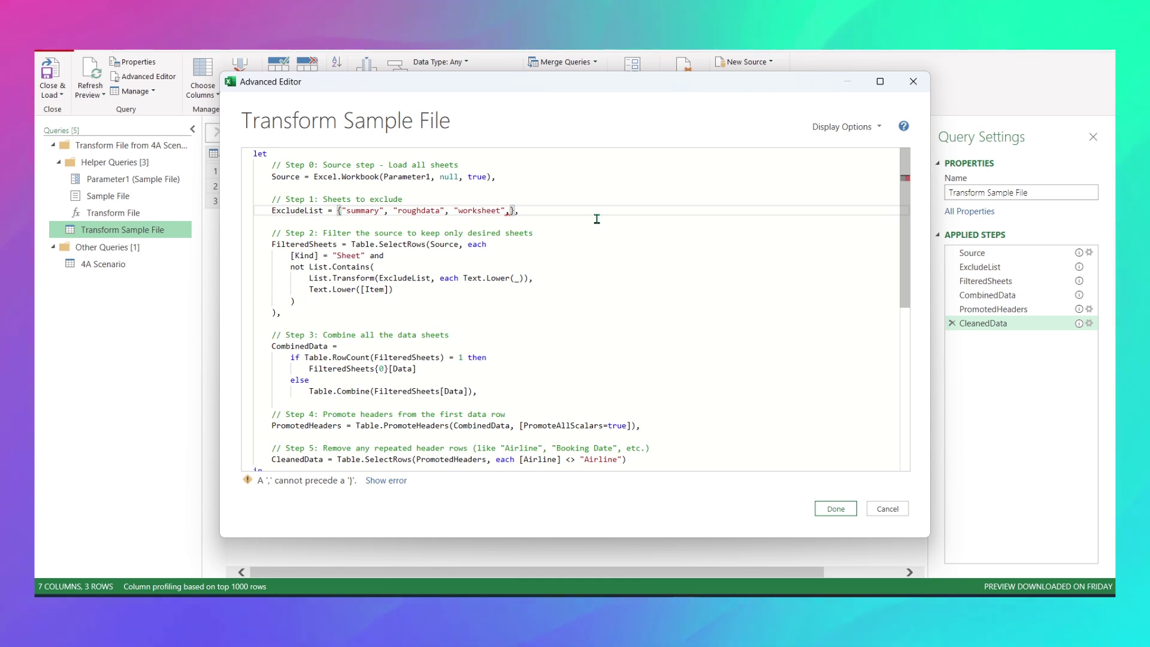
key(BackSpace)
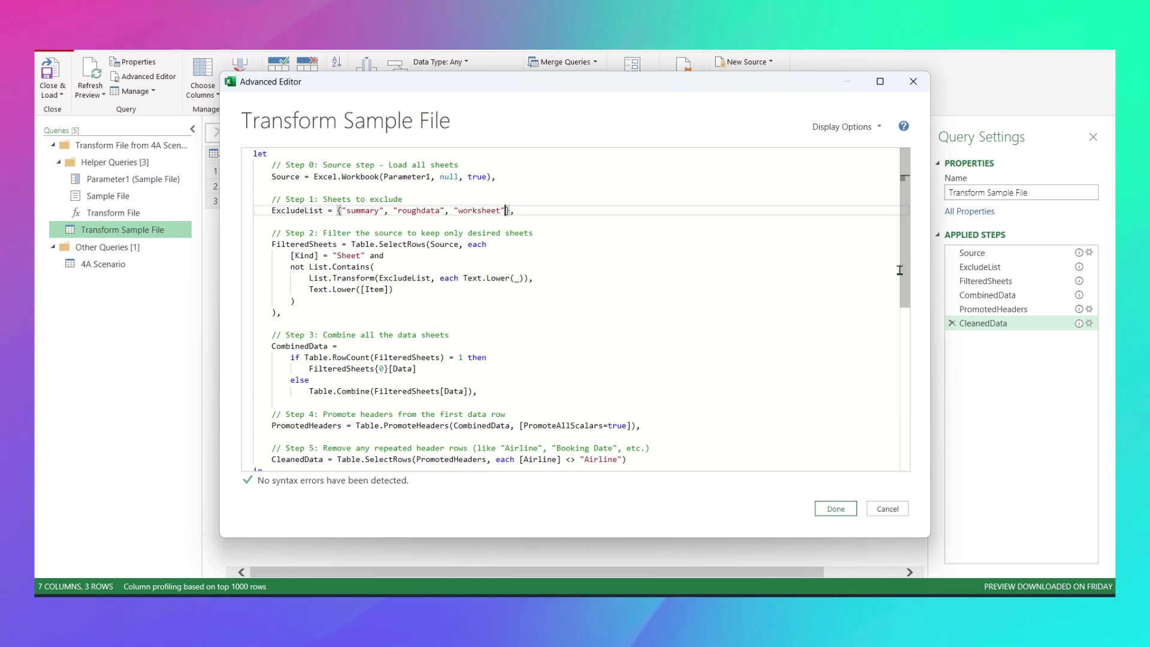
- Review the "Airline" header filter in the CleanedData line of Transform Sample File's M code
drag(899, 270, 903, 349)
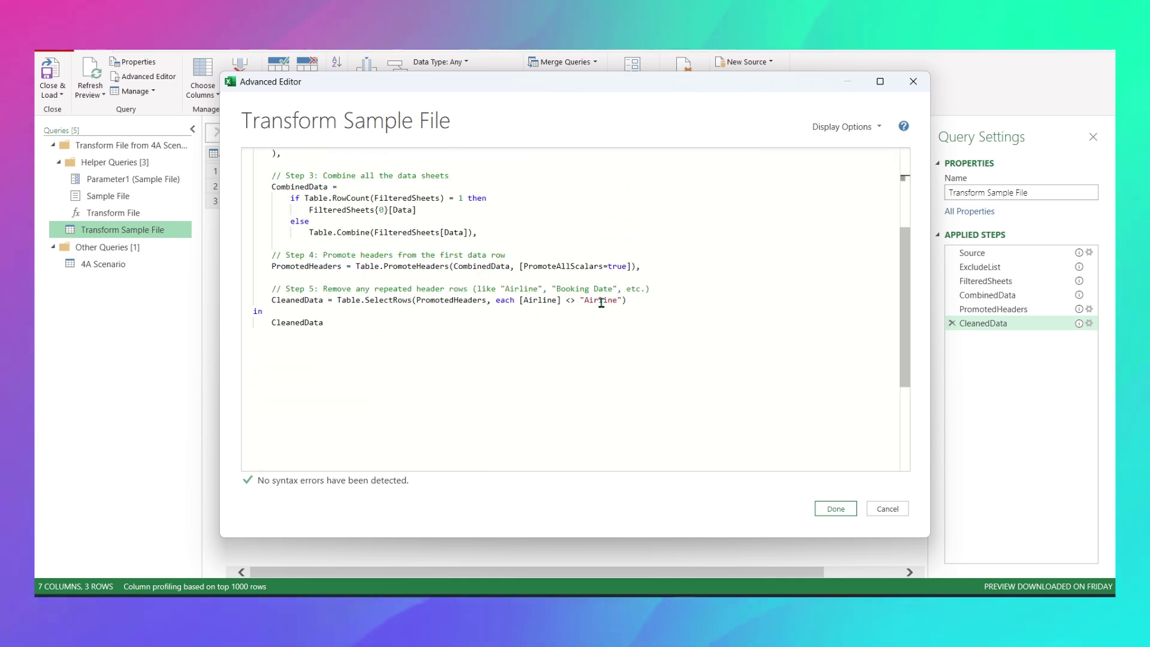
double_click(601, 301)
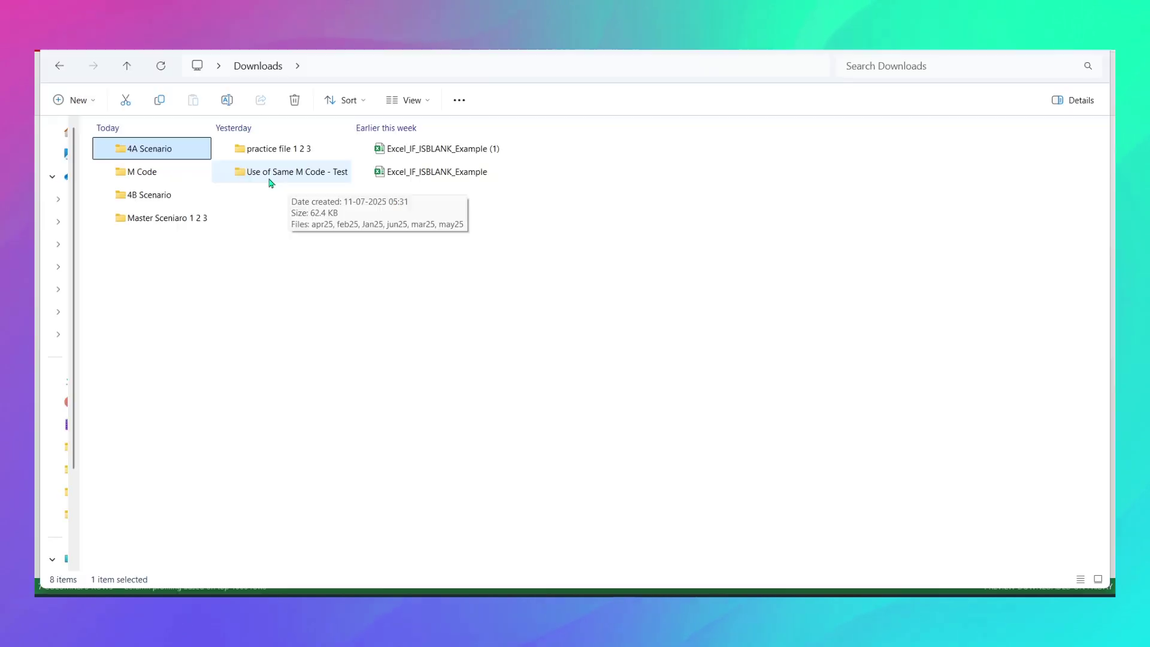
- Open Jan25 from the Use of Same M Code - Test folder in Downloads and examine its Jan 2025 sheet's headers and data
click(305, 174)
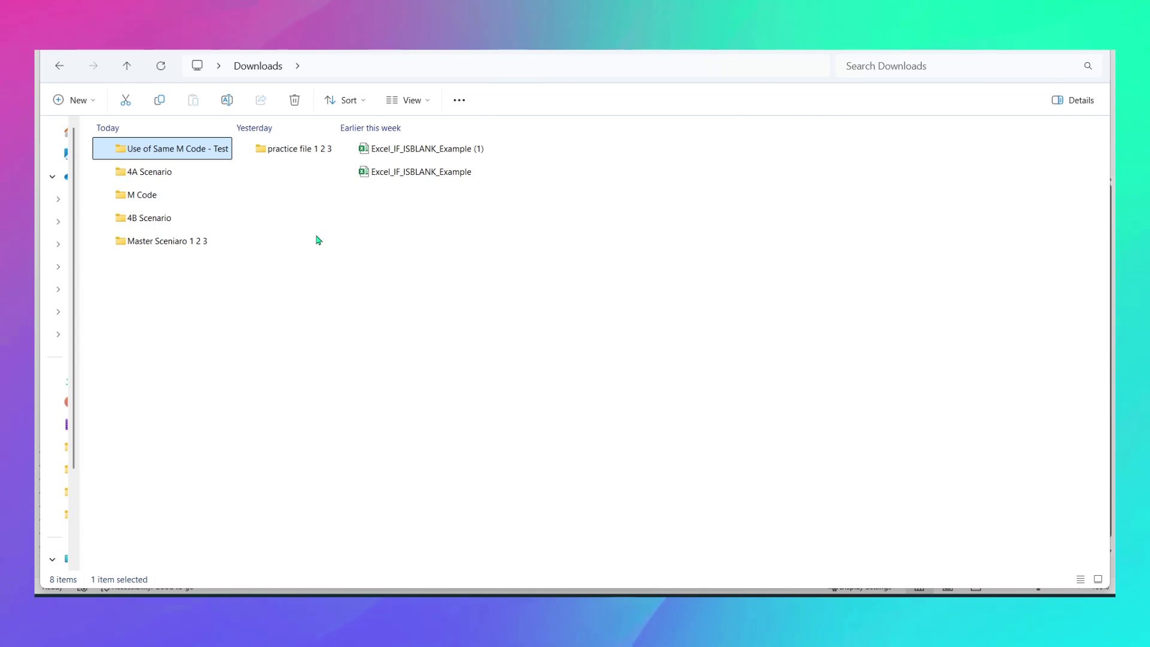
double_click(170, 157)
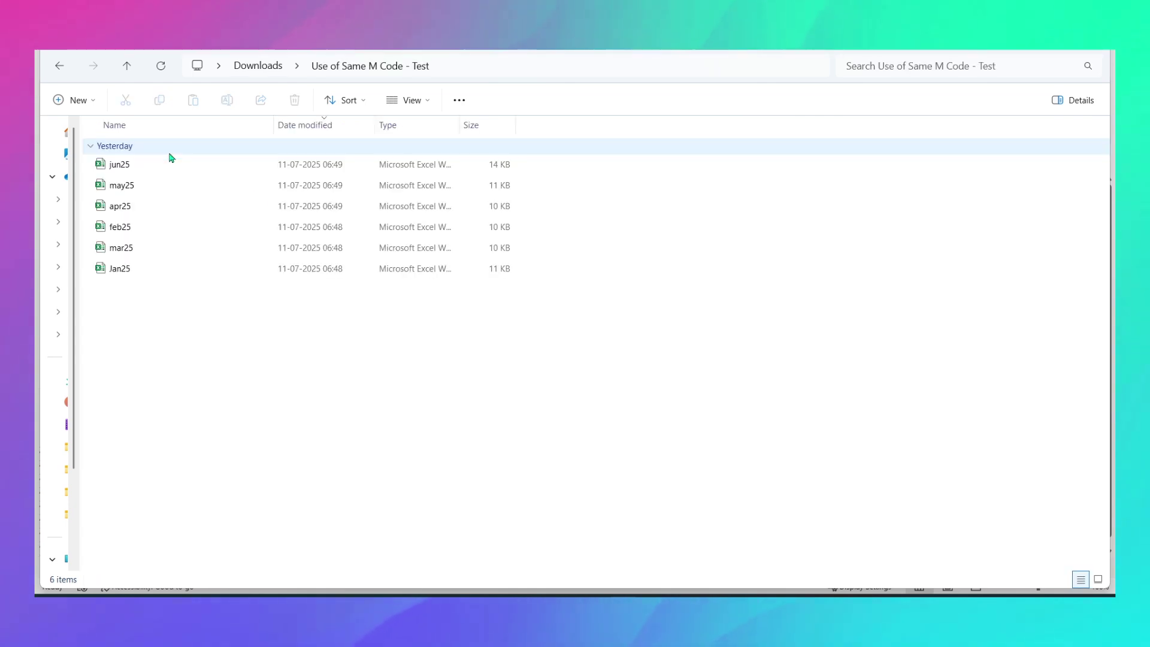
double_click(144, 276)
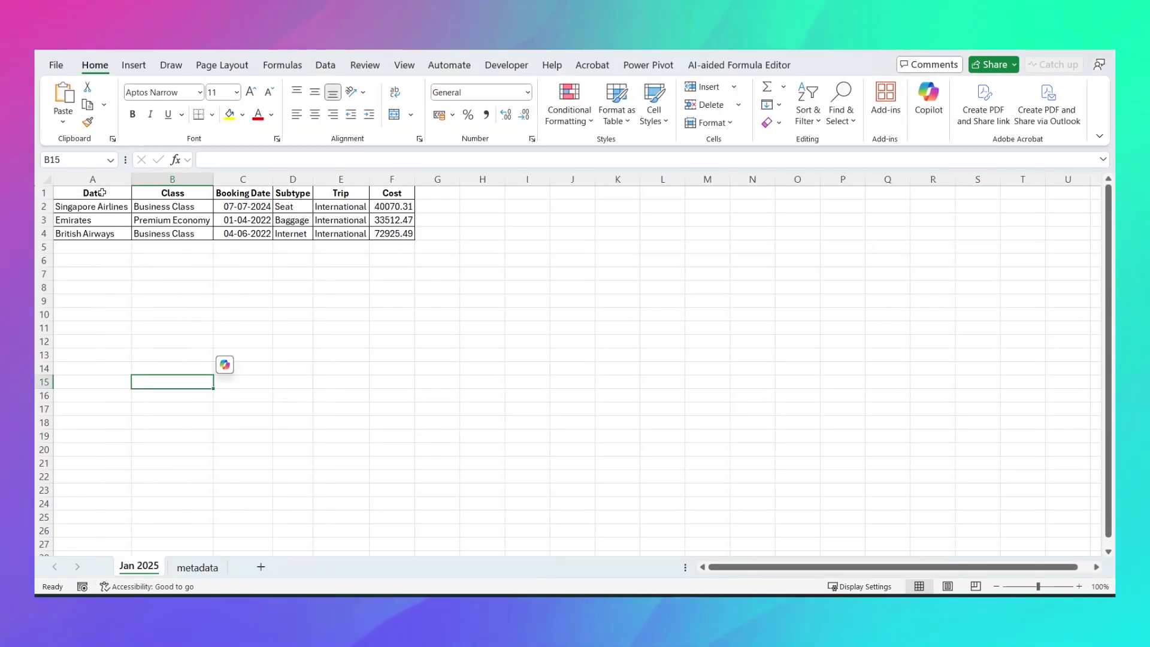
drag(103, 206, 251, 233)
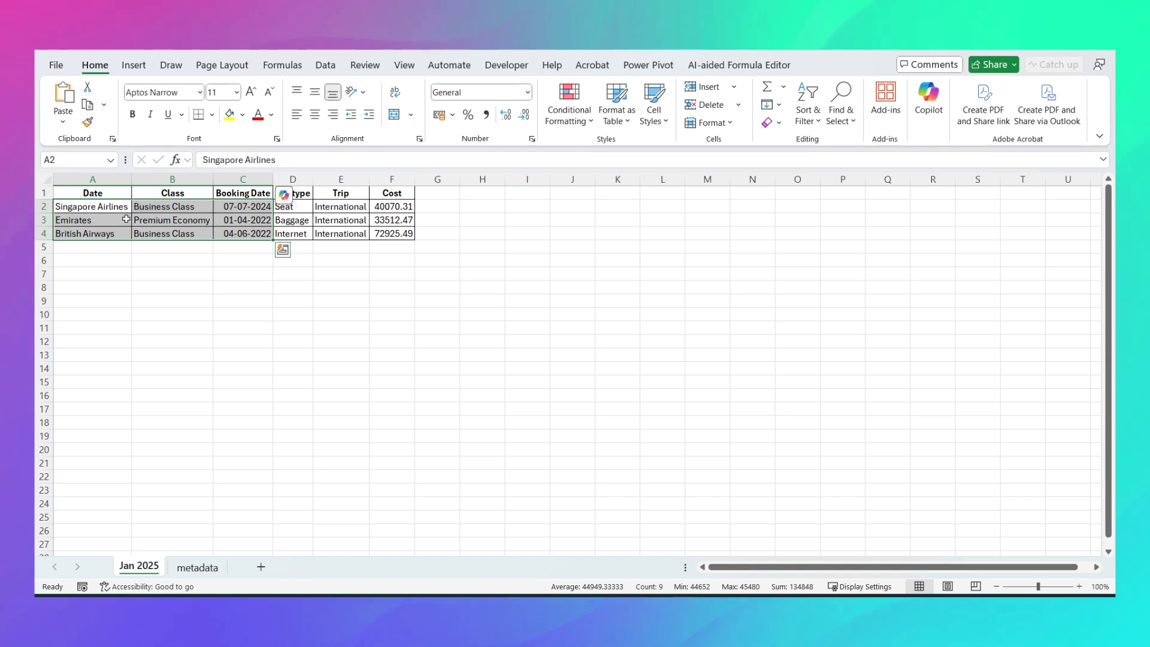
click(103, 192)
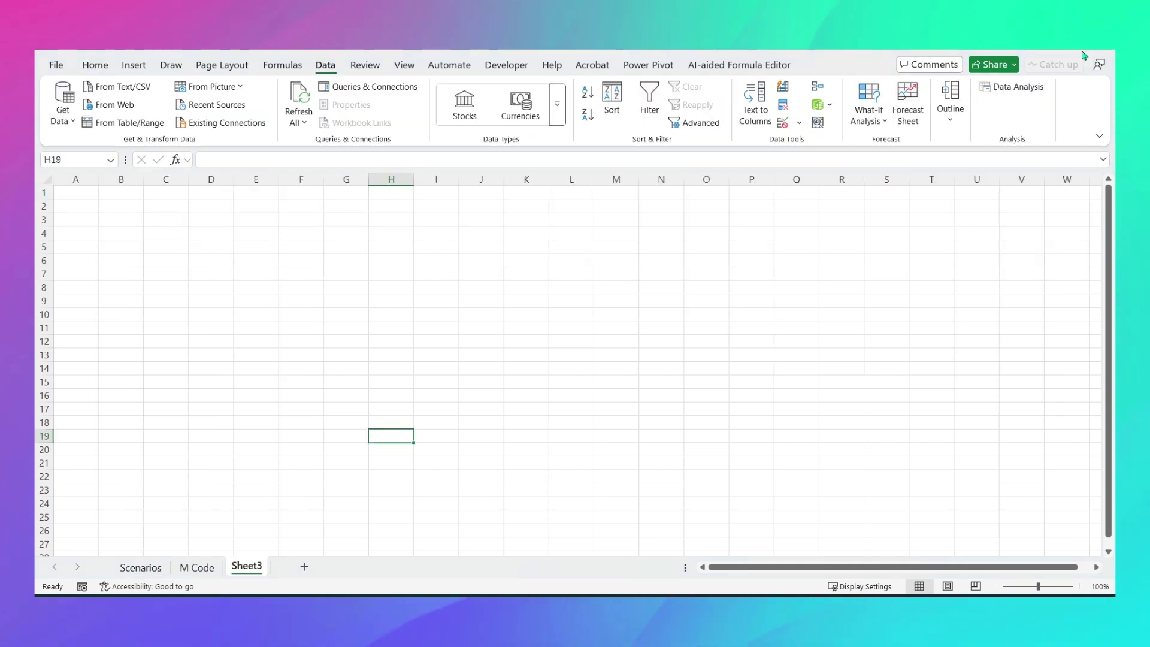
- Import the Use of Same M Code - Test folder into the blank Book4 workbook, combining its files in Power Query with the first file's Apr 2025 sheet
click(688, 626)
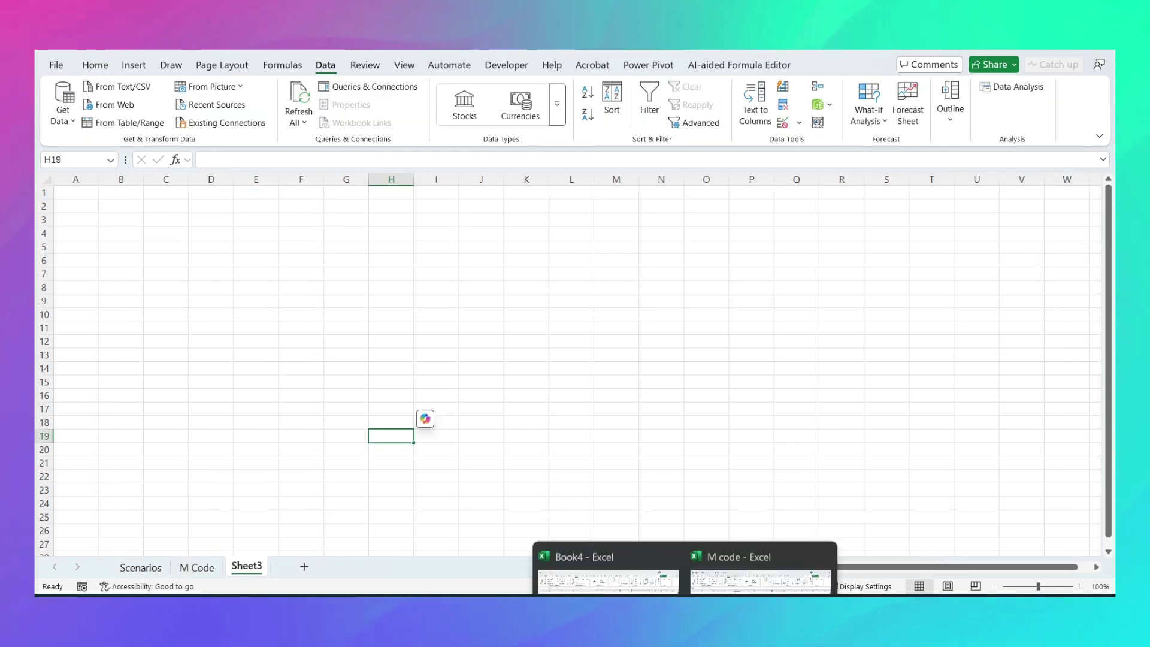
click(608, 539)
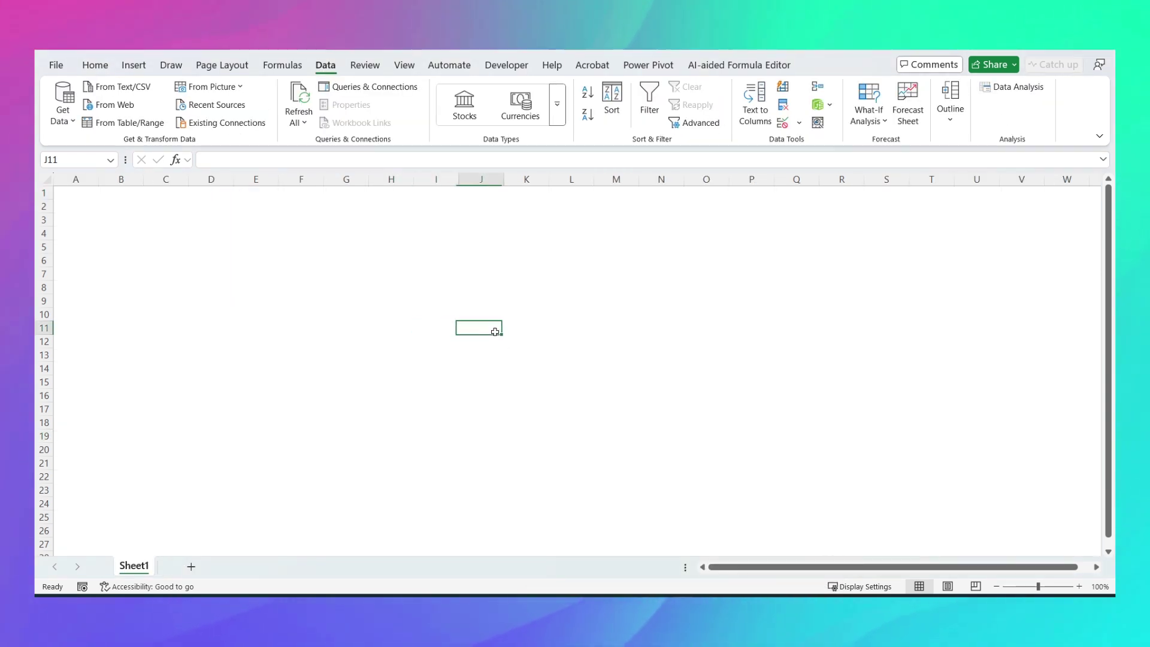
click(63, 101)
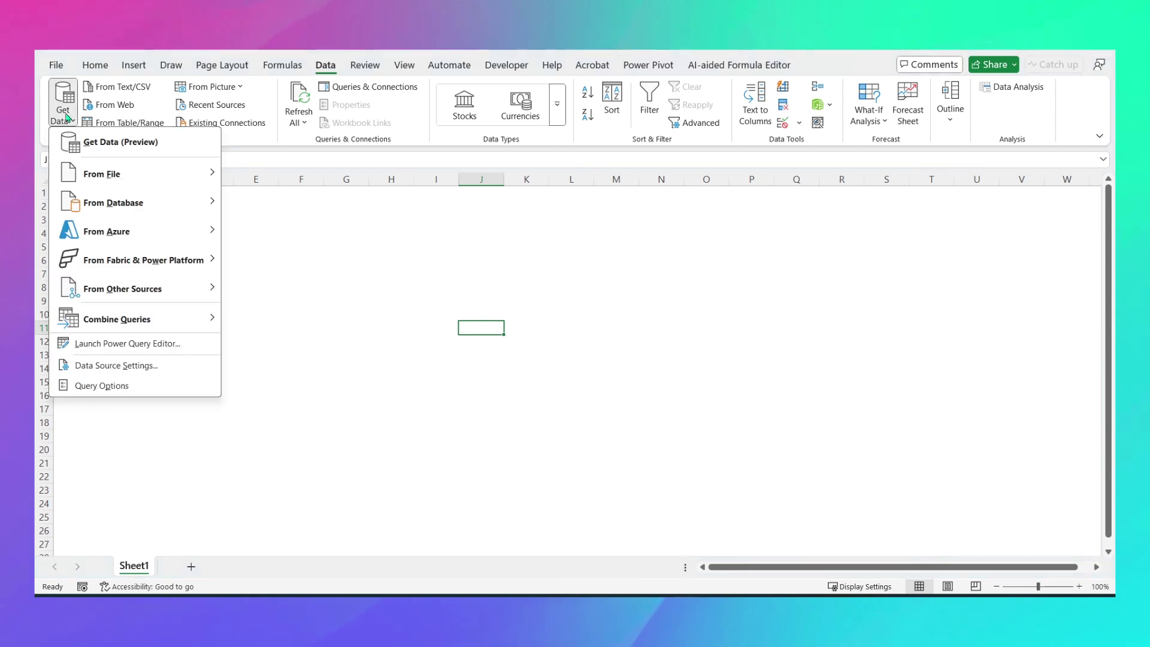
mouse_move(180, 174)
click(315, 314)
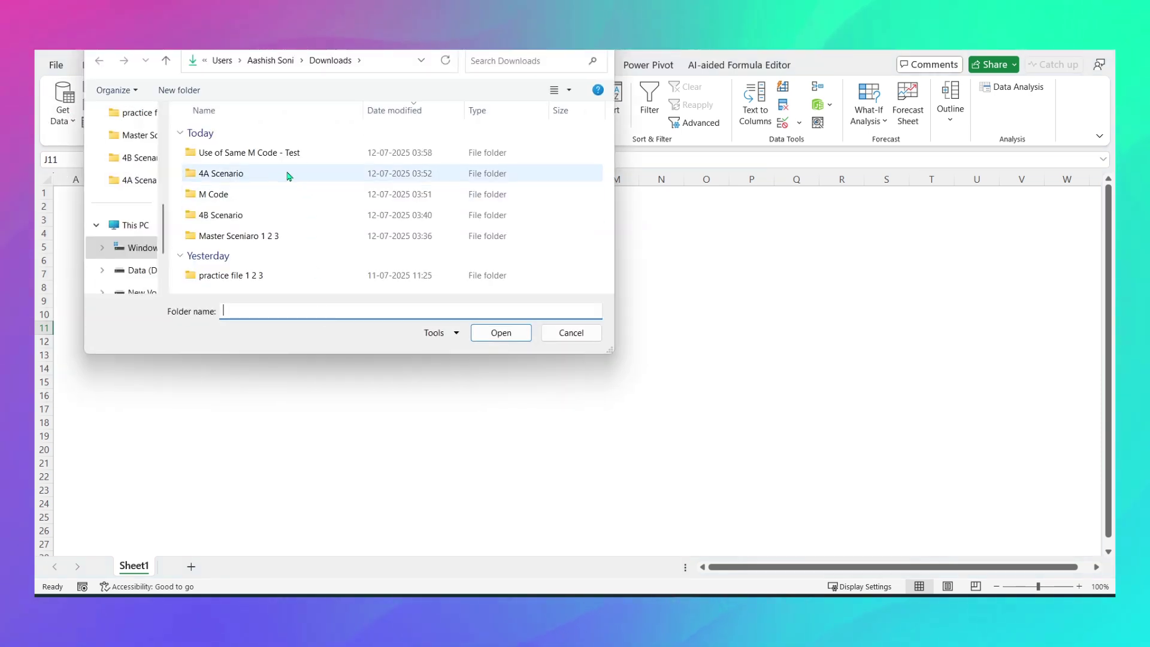
click(290, 152)
click(500, 332)
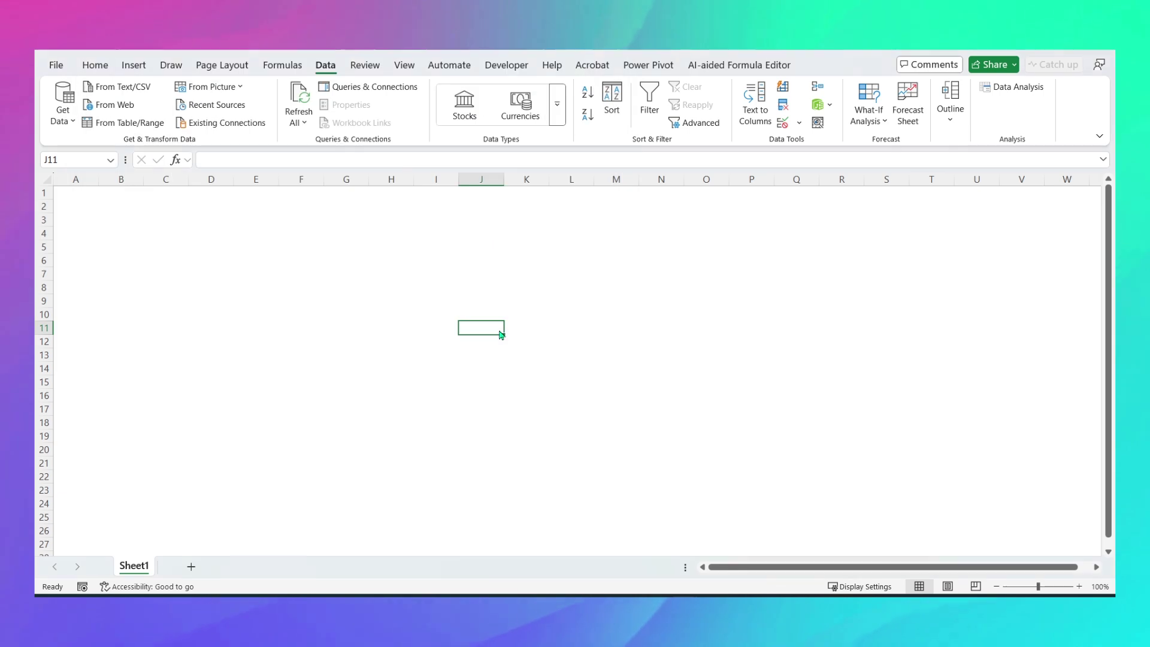
click(577, 499)
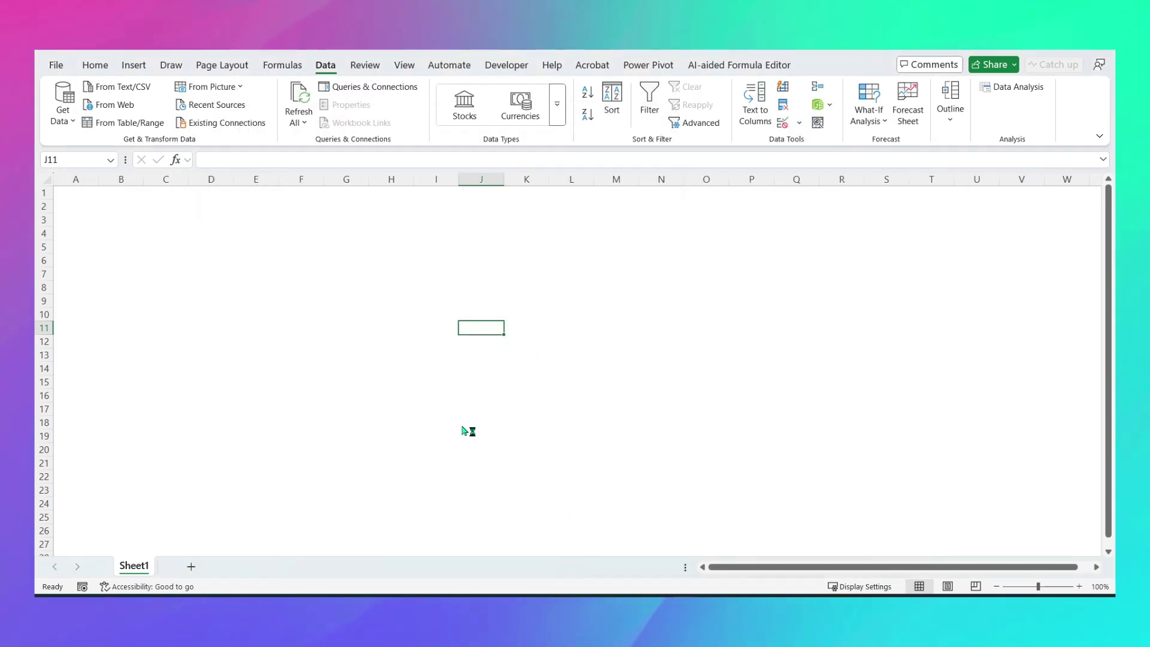
click(336, 154)
click(372, 222)
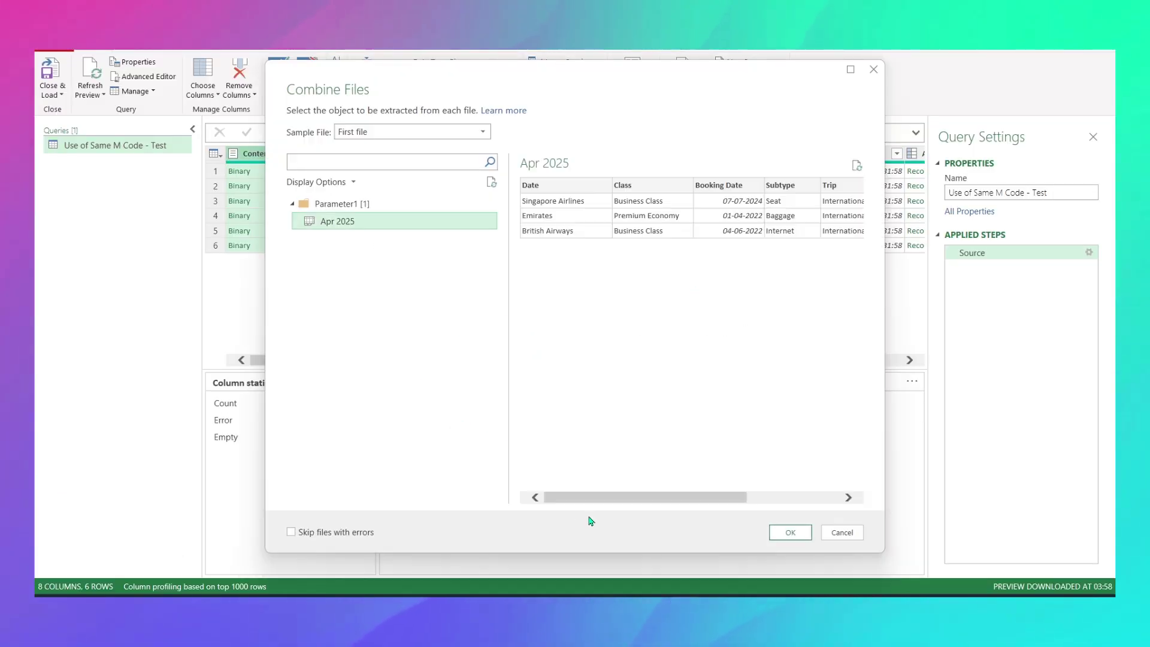
click(788, 532)
- Remove the Promoted Headers and Navigation steps from the new Transform Sample File query, keeping only Source
click(120, 230)
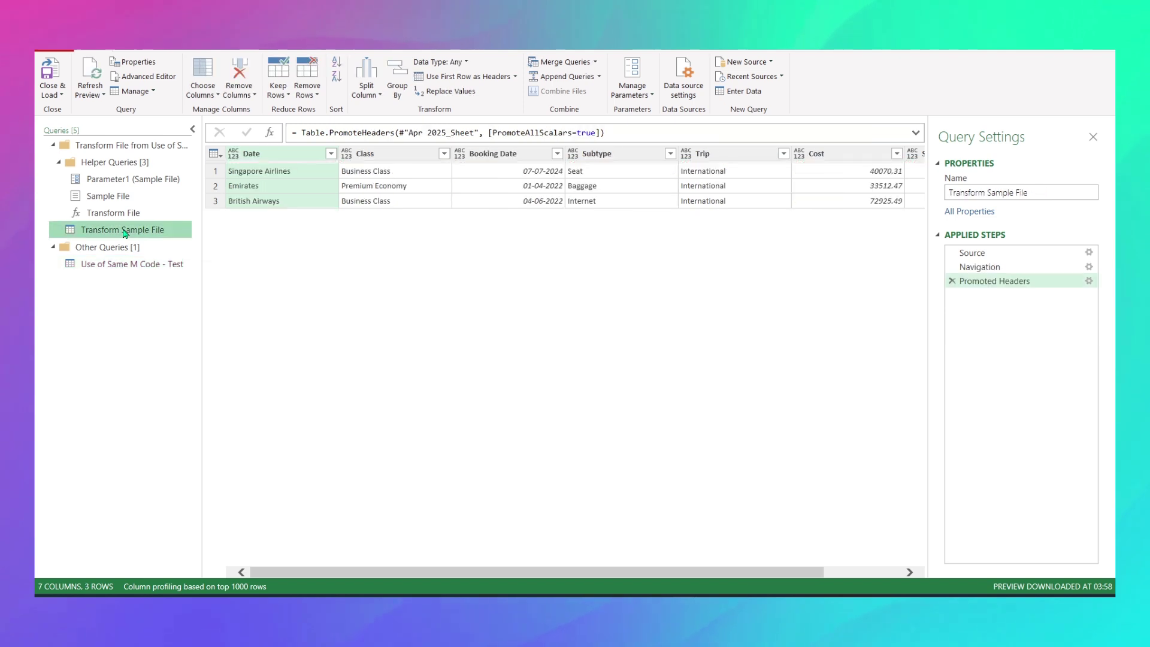
click(951, 282)
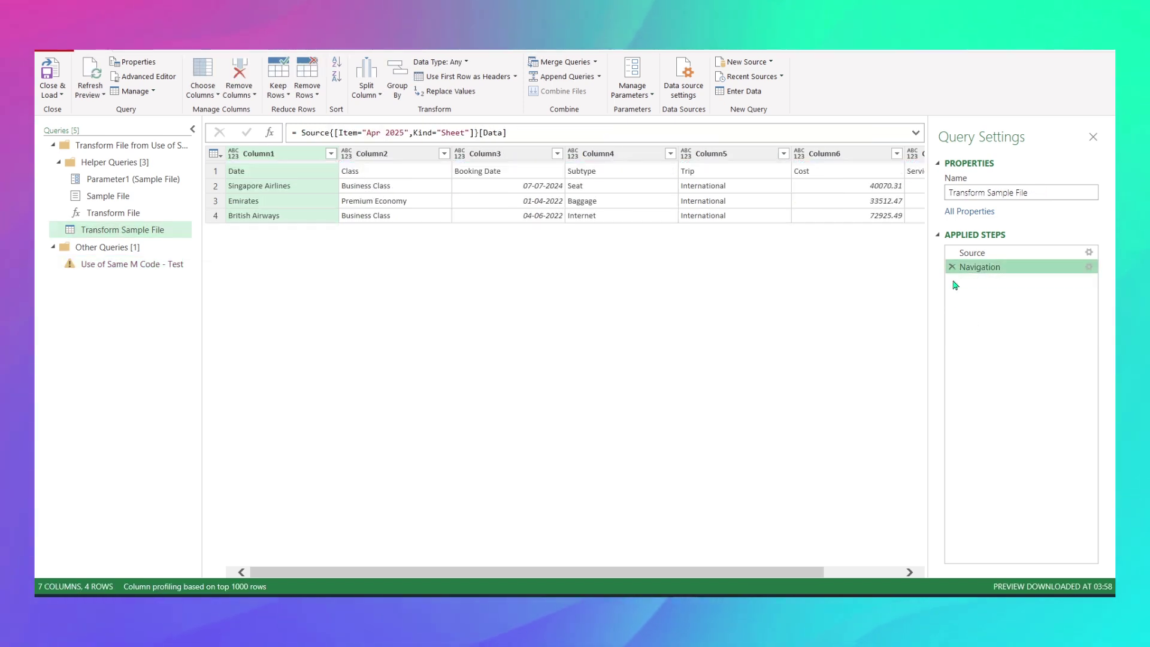
click(952, 267)
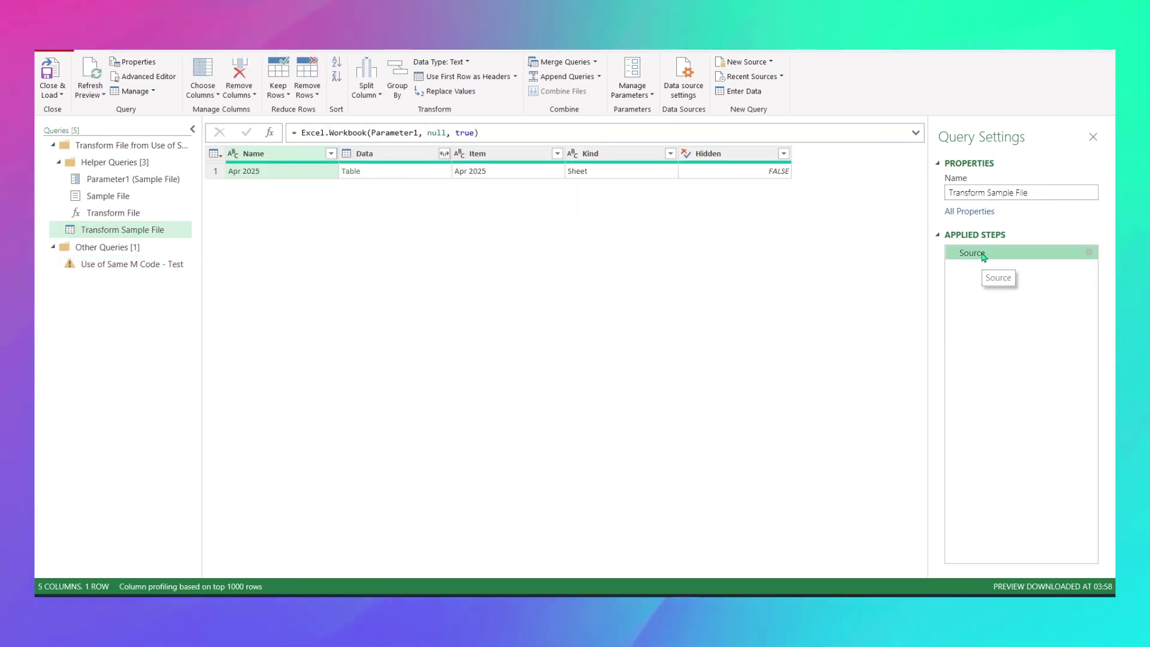
- Replace all of Transform Sample File's M code with the copied sheet-excluding and header-cleaning code
click(148, 76)
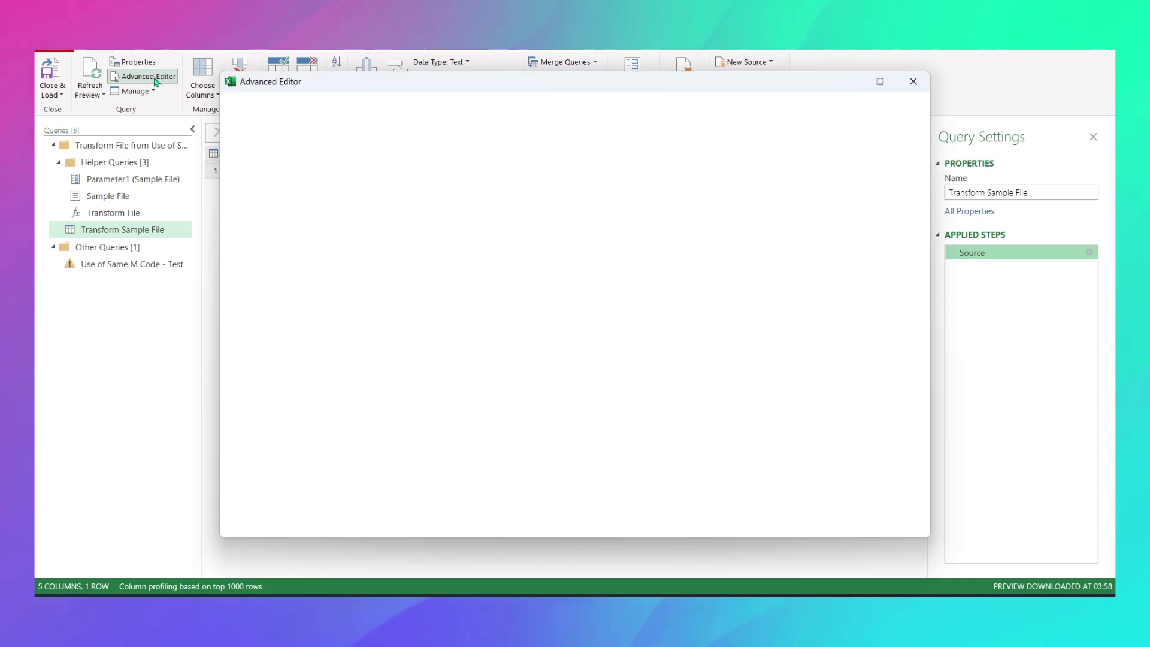
key(ctrl+a)
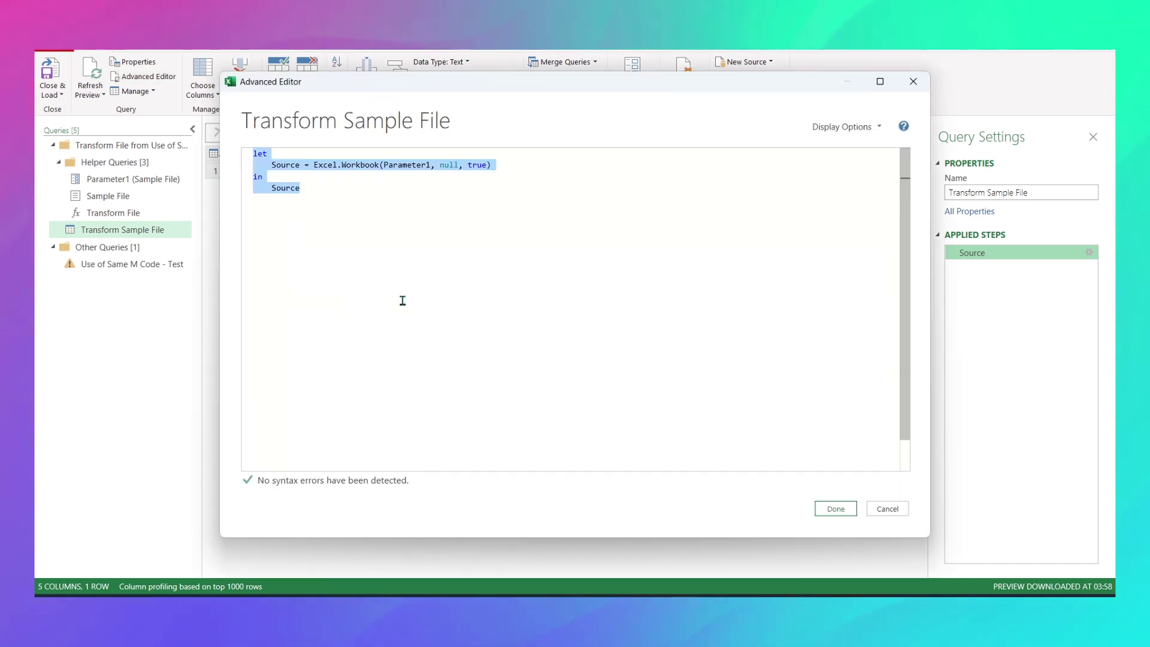
key(Delete)
key(ctrl+v)
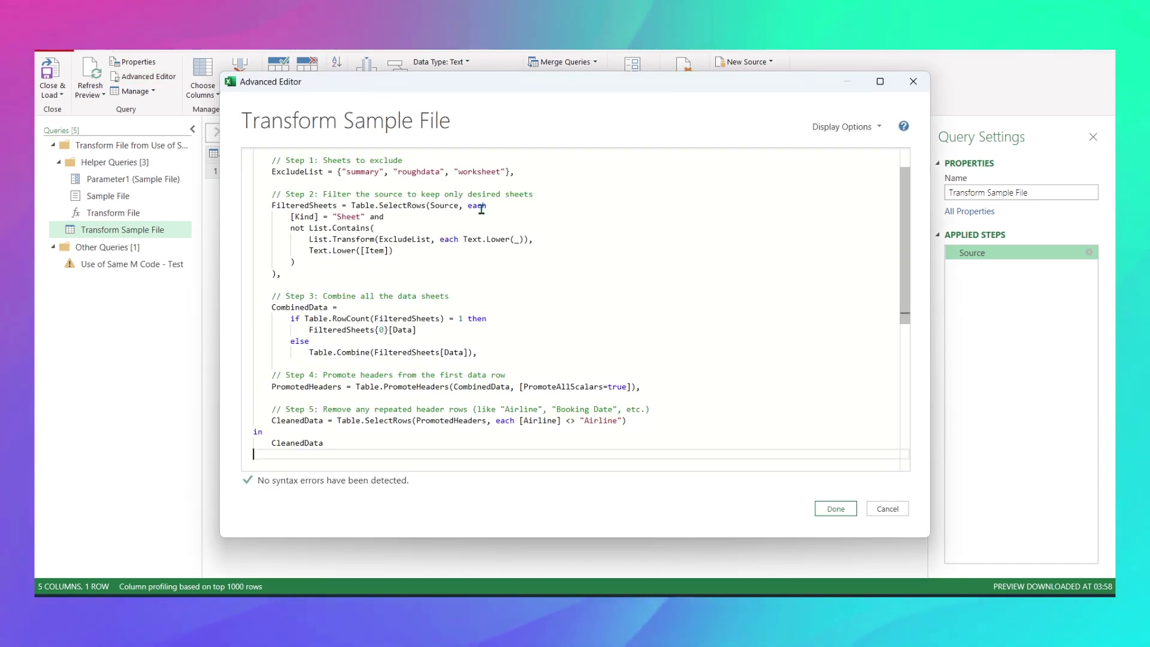
- Add "Metadata" and "metadata" to the ExcludeList after "worksheet" in the M code
click(505, 172)
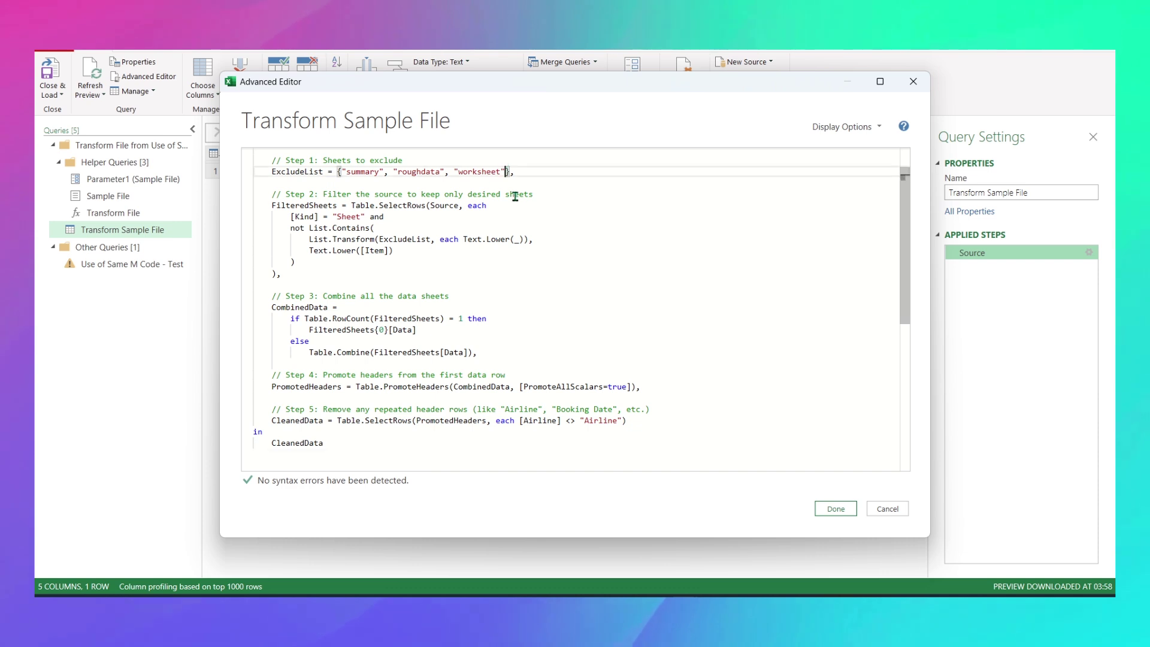
text(,)
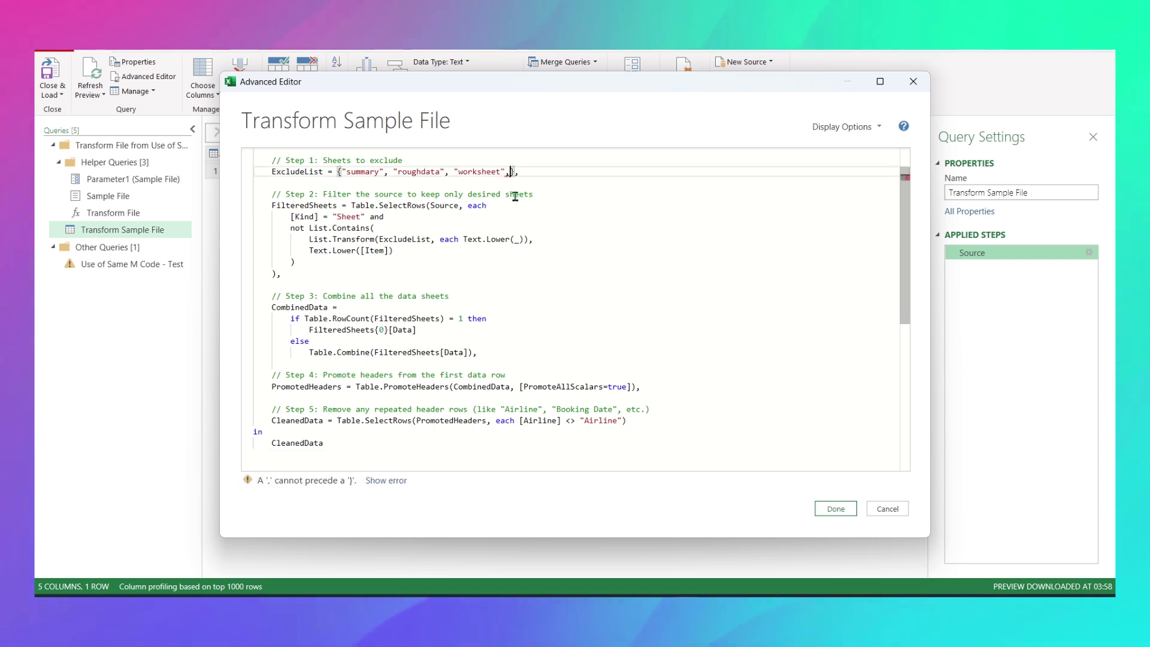
text("Metadata)
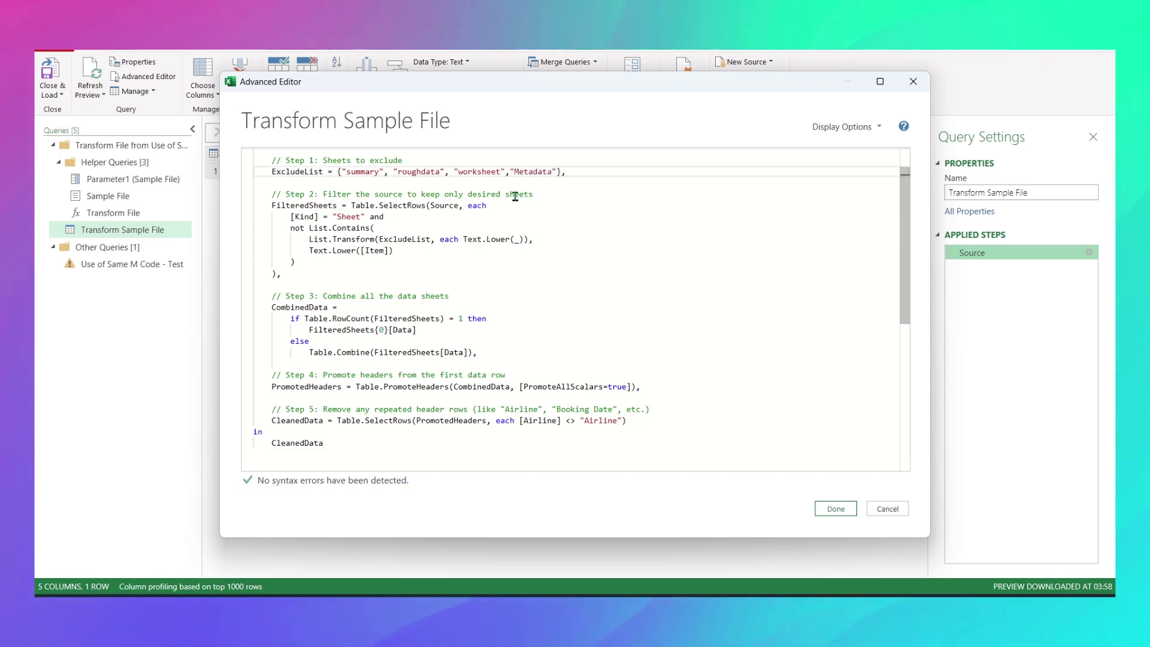
key(Right)
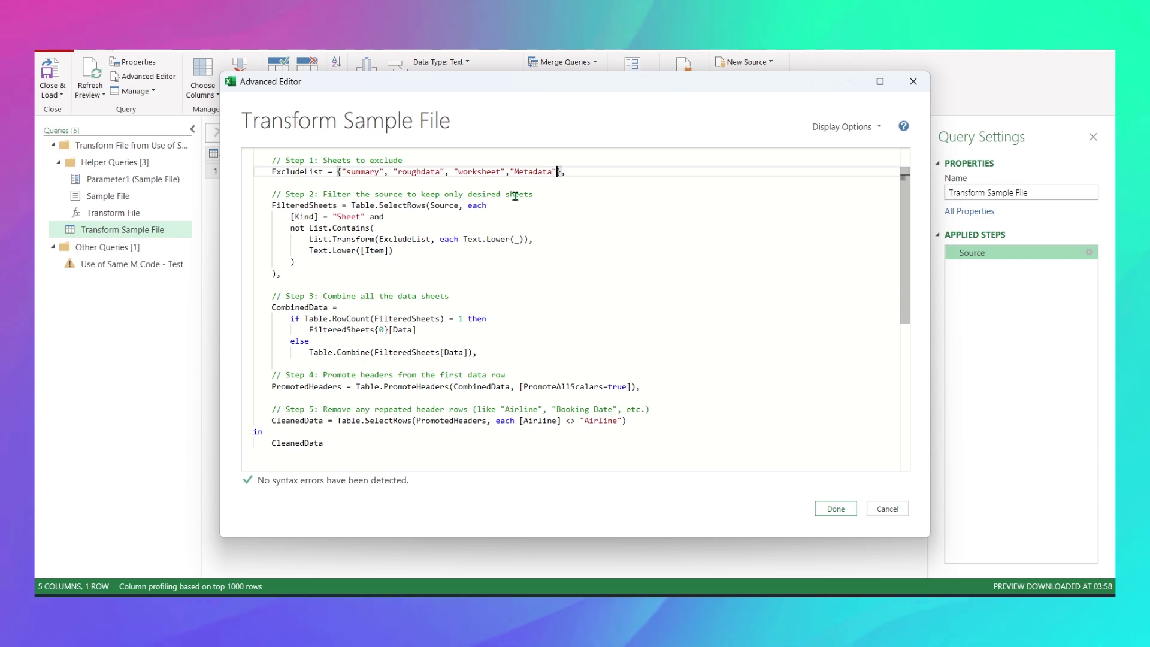
text(,)
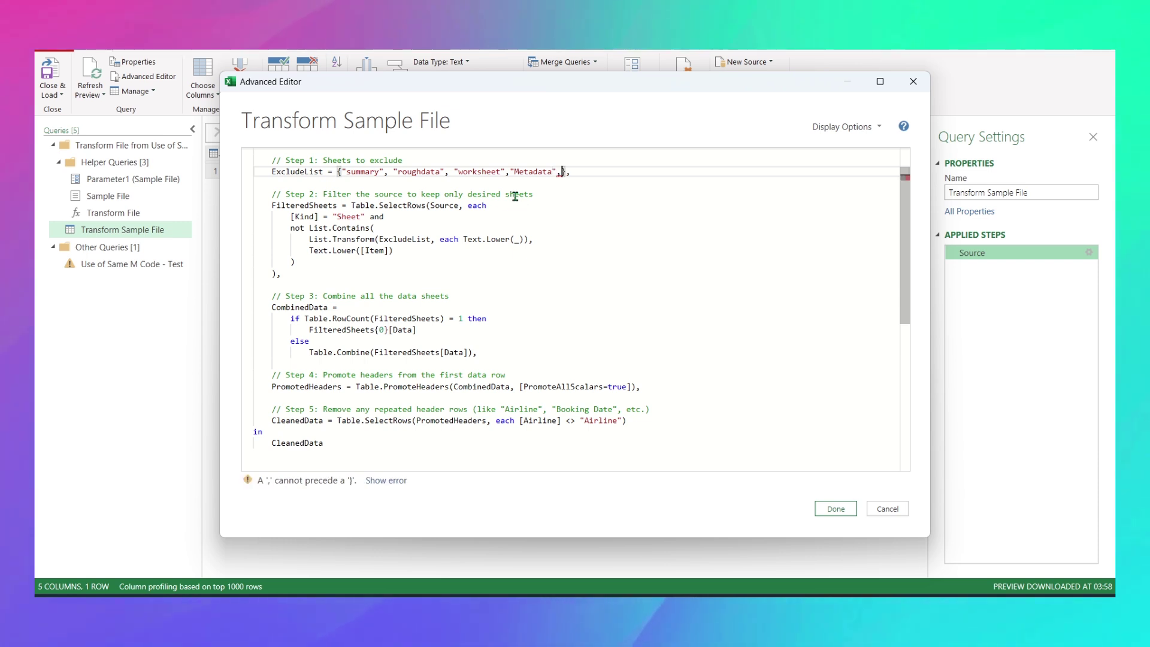
text("metadata)
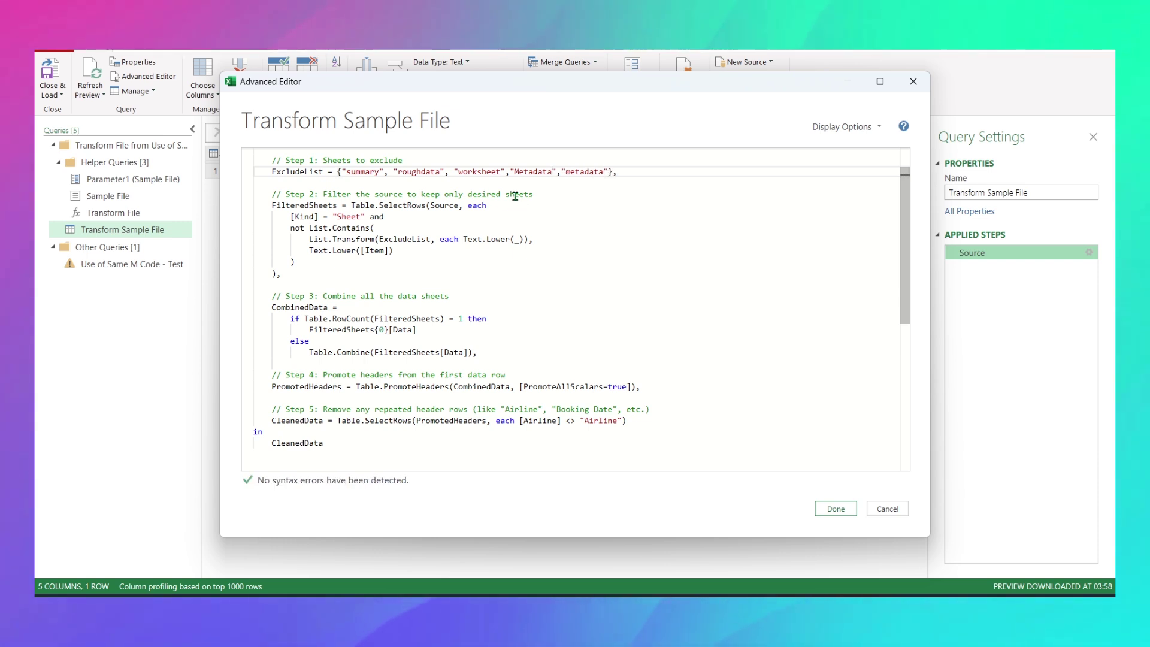
- Change the CleanedData filter to compare the [Date] column with "Date" instead of Airline, and apply the M code
scroll(901, 356, down, 5)
click(599, 211)
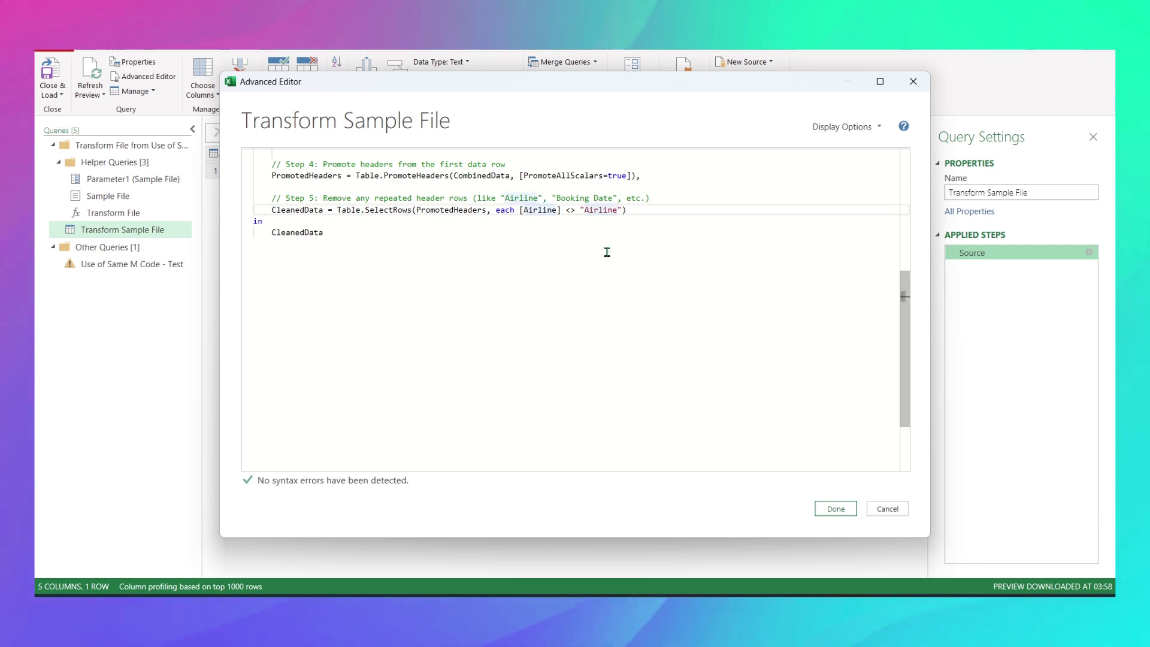
text(Date)
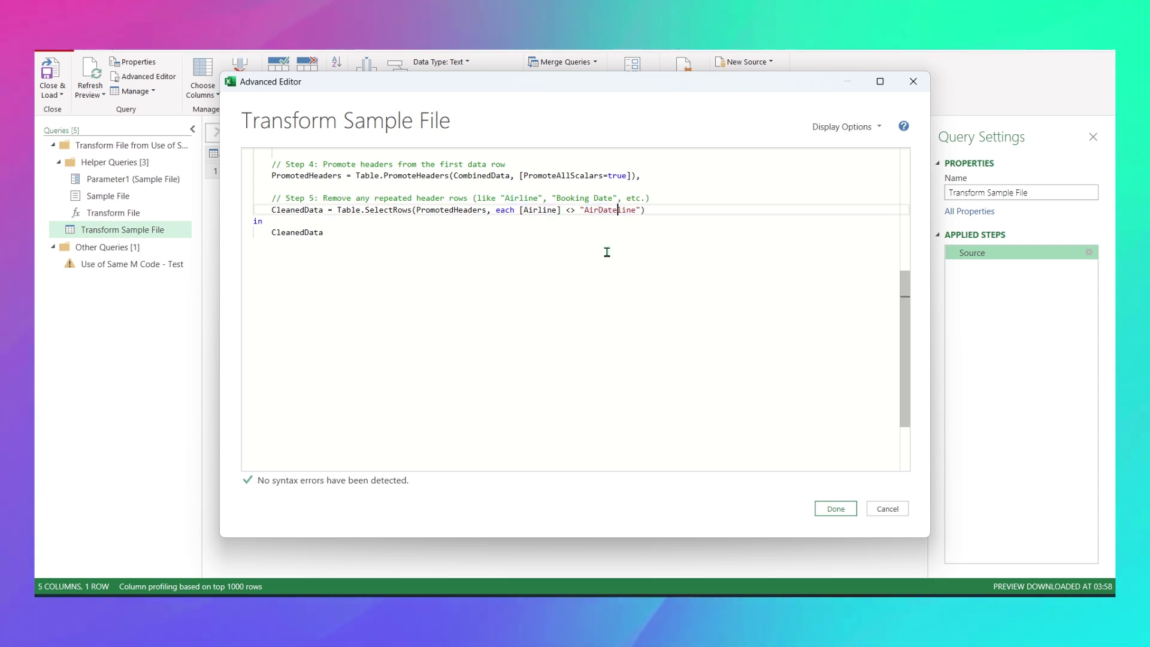
double_click(611, 210)
text(Date)
double_click(539, 210)
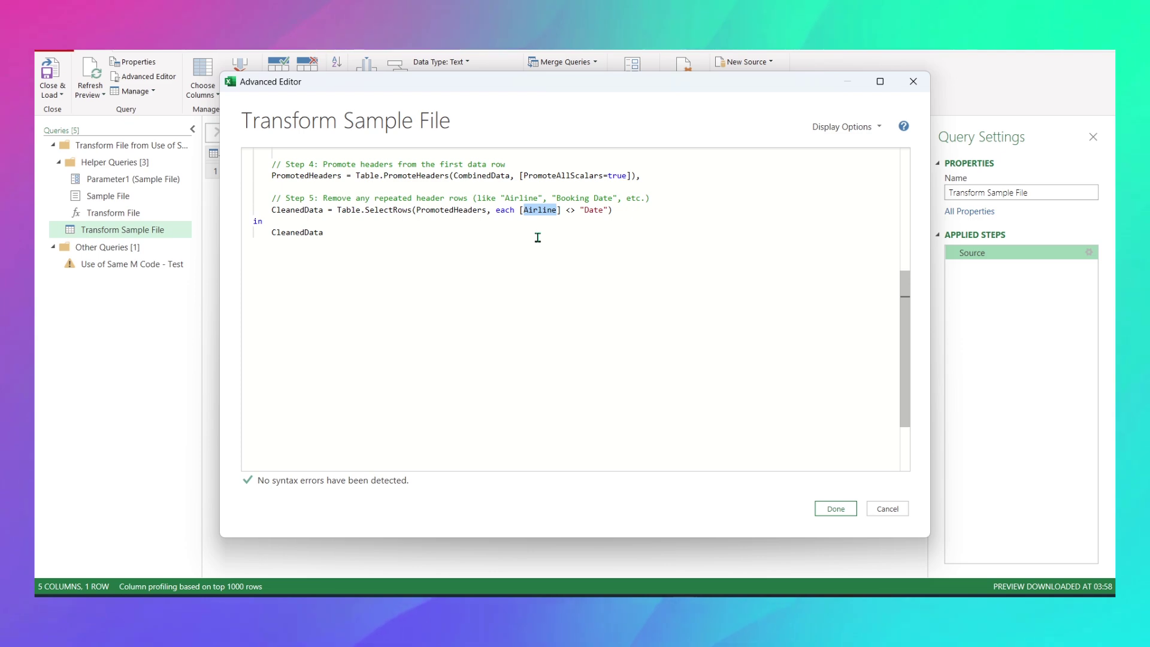
text(Date)
click(685, 359)
click(844, 514)
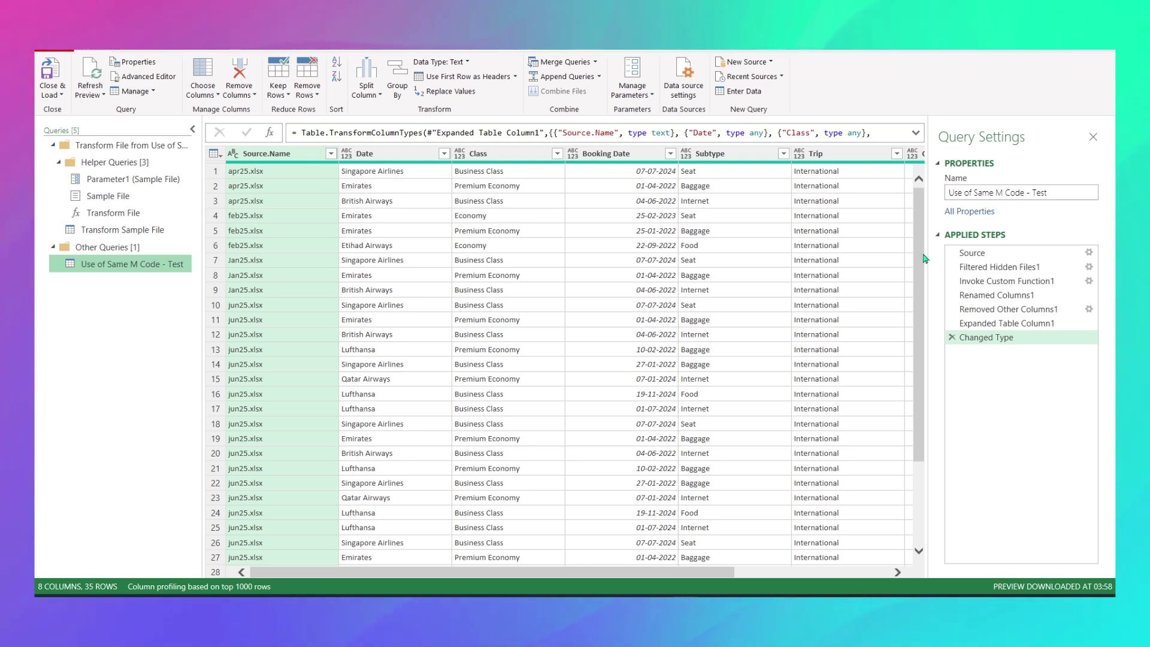
- Examine the combined rows of the Use of Same M Code - Test query for all monthly files
scroll(925, 259, down, 3)
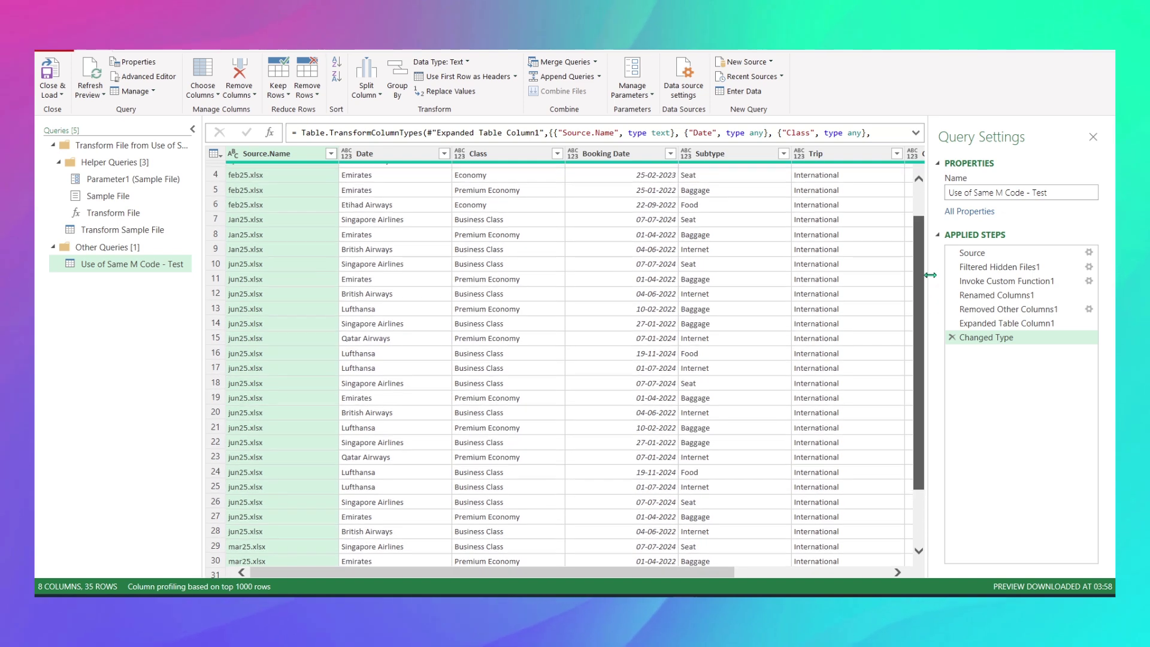
scroll(930, 275, up, 3)
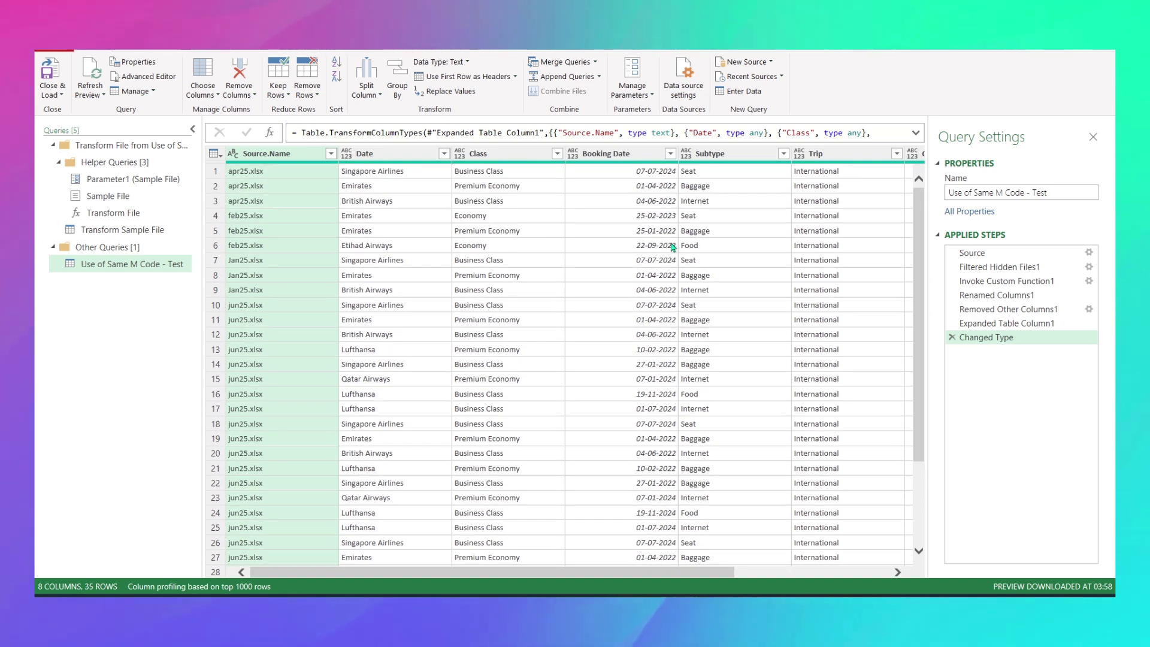